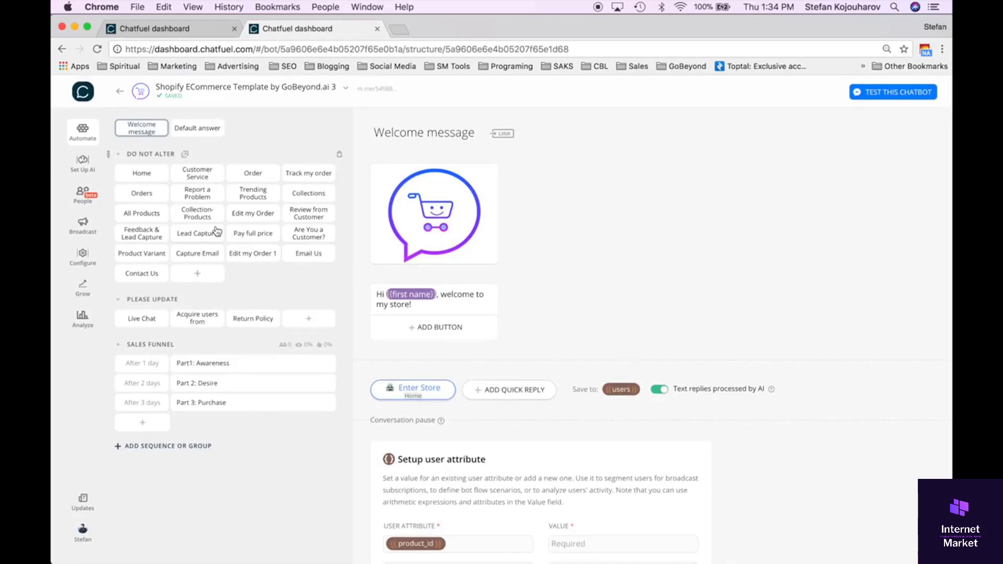
Review the Welcome message block from its image and greeting text through the Enter Store quick reply to the Subscribe to Sequence card.
click(217, 232)
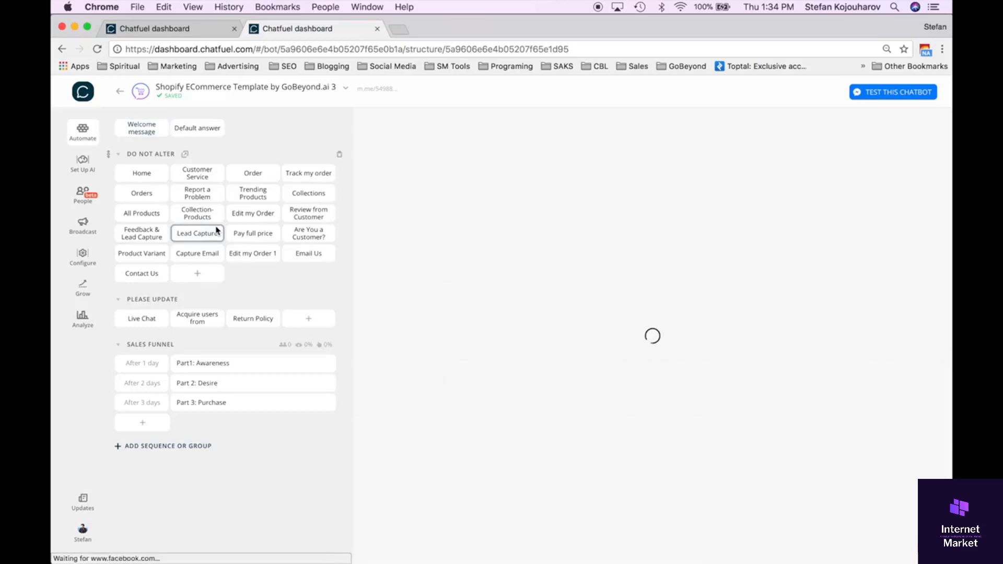
click(150, 132)
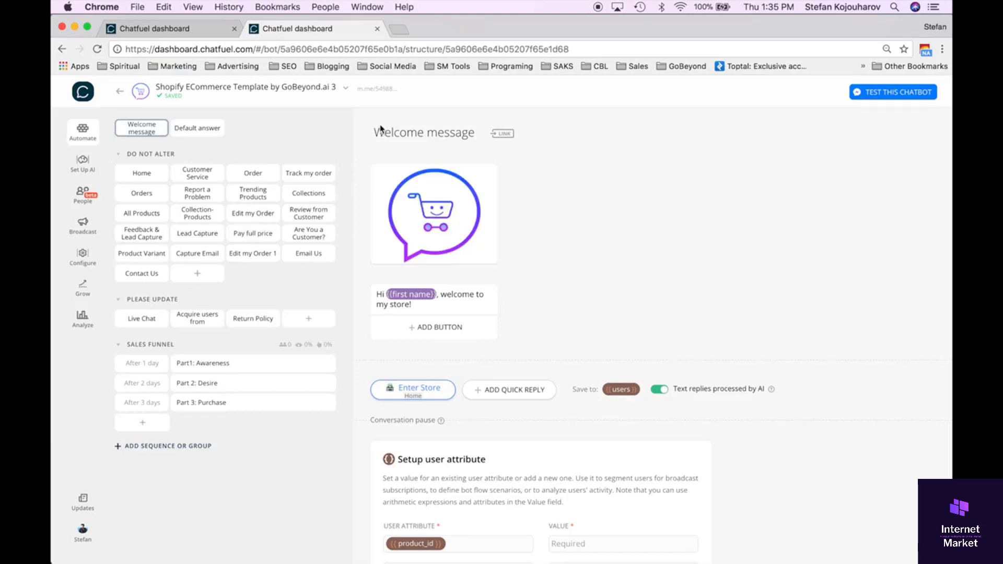
mouse_move(432, 234)
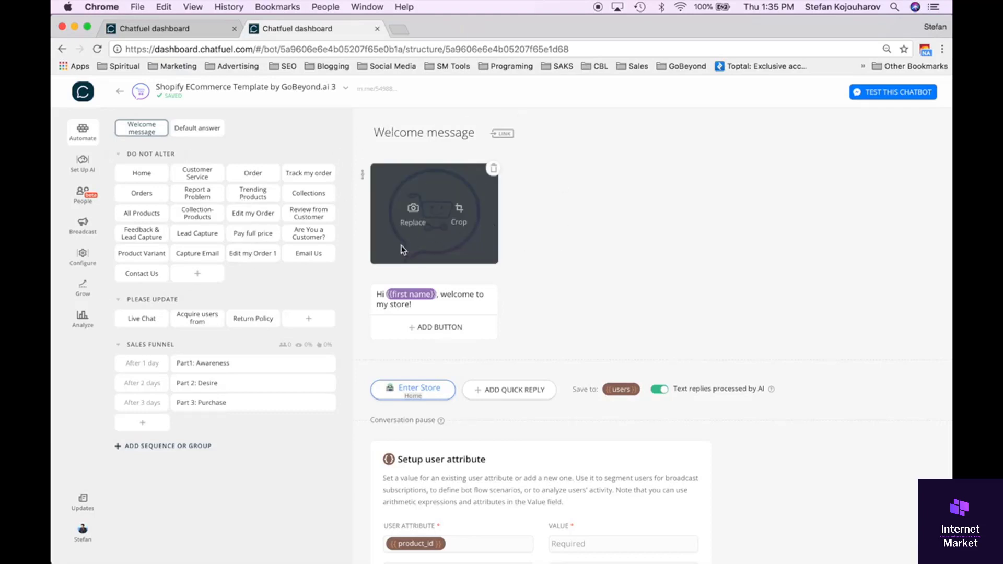
drag(419, 306, 368, 294)
click(423, 307)
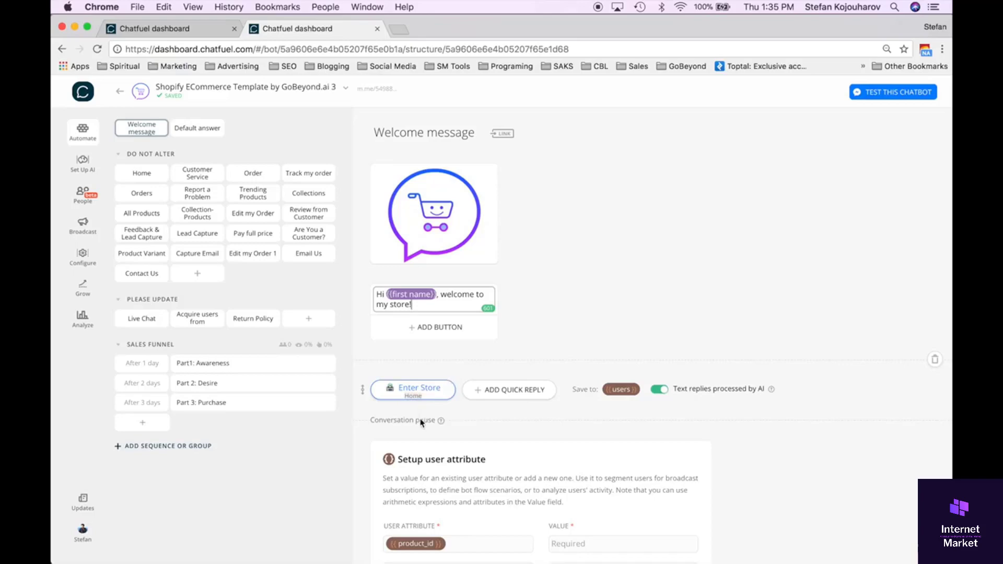
scroll(421, 423, down, 10)
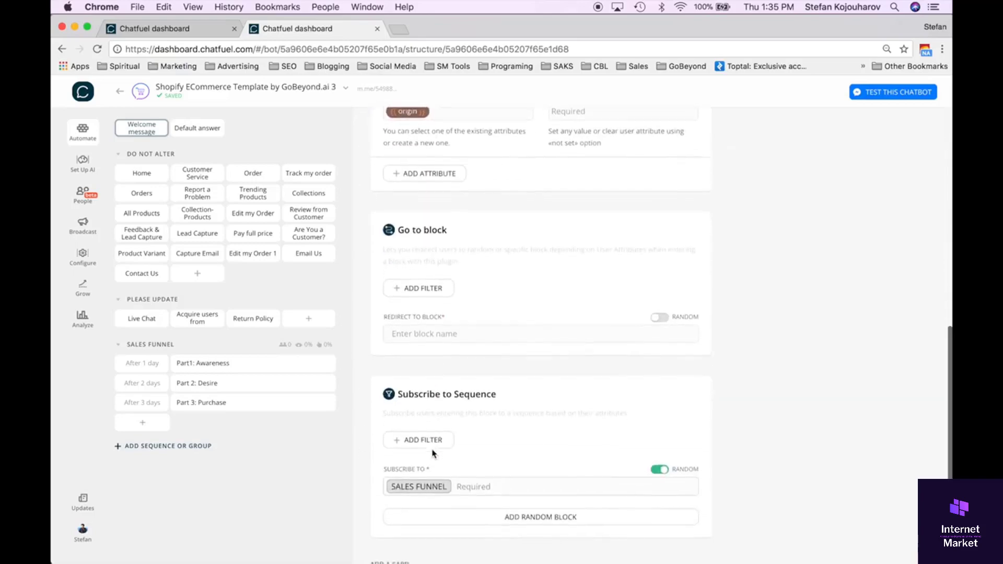
scroll(432, 453, down, 2)
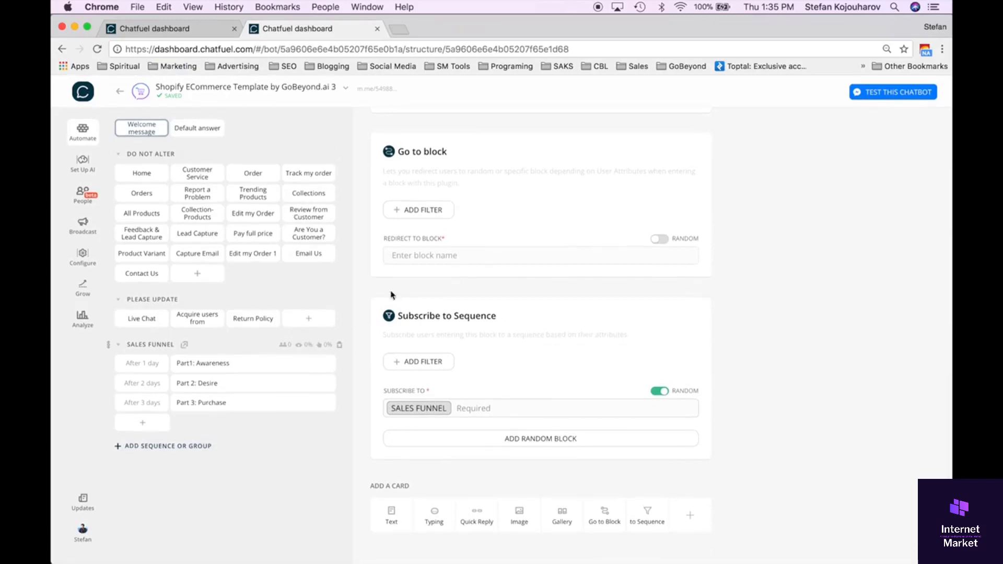
scroll(509, 211, up, 10)
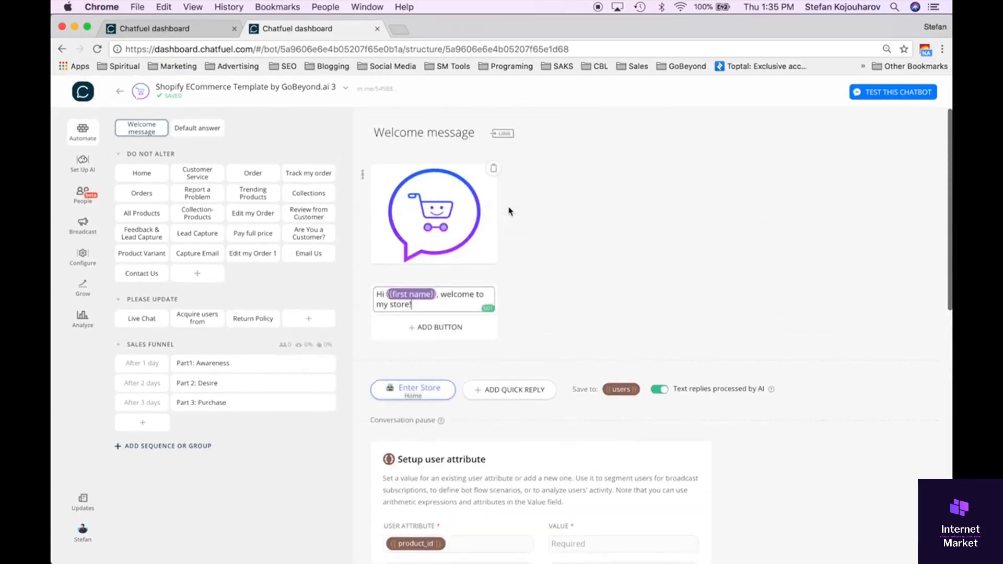
scroll(509, 211, down, 10)
scroll(509, 211, up, 10)
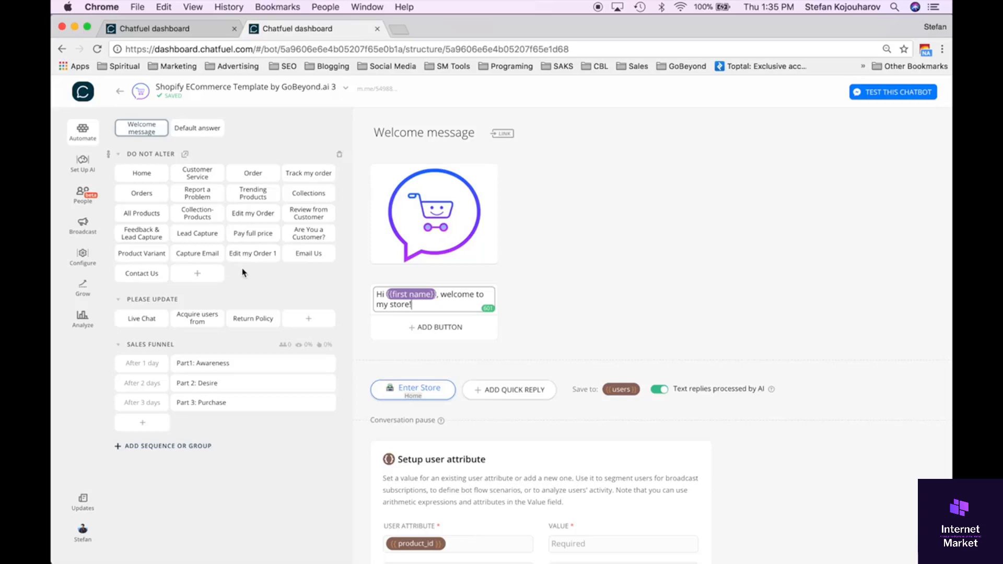
Look through the Customer Service, Order and Home blocks, including the Home block's JSON API and user attribute cards.
click(147, 179)
click(189, 182)
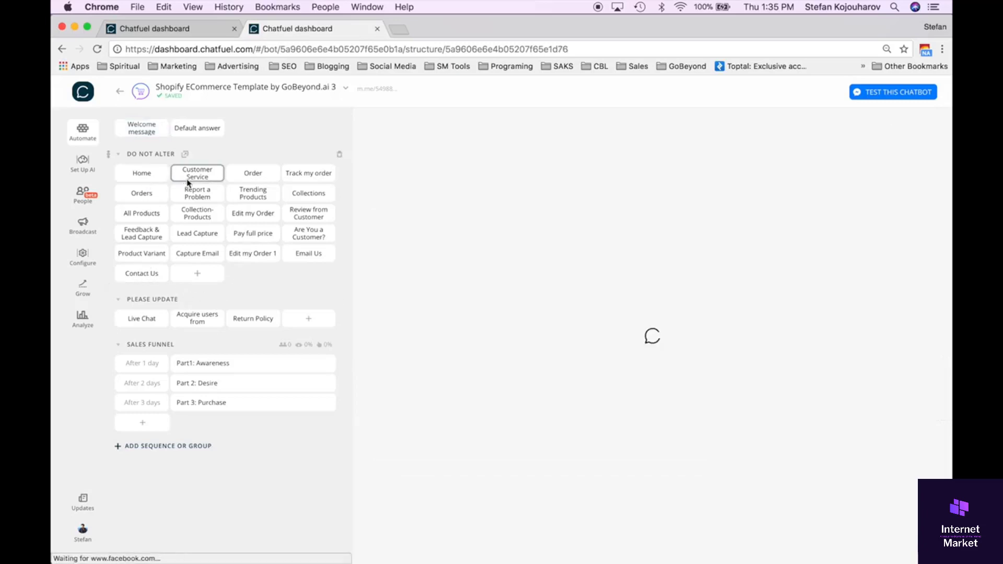
click(244, 182)
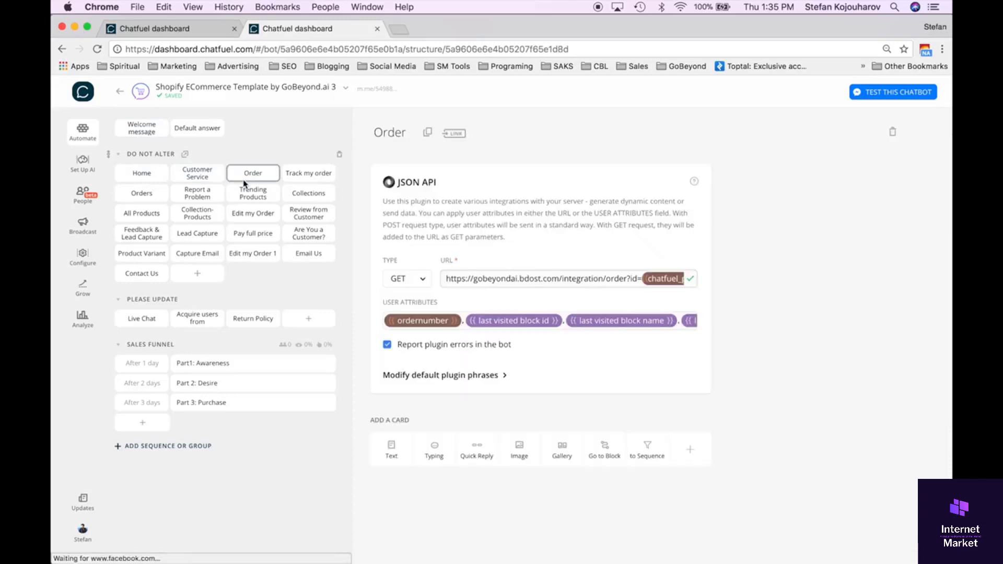
click(194, 175)
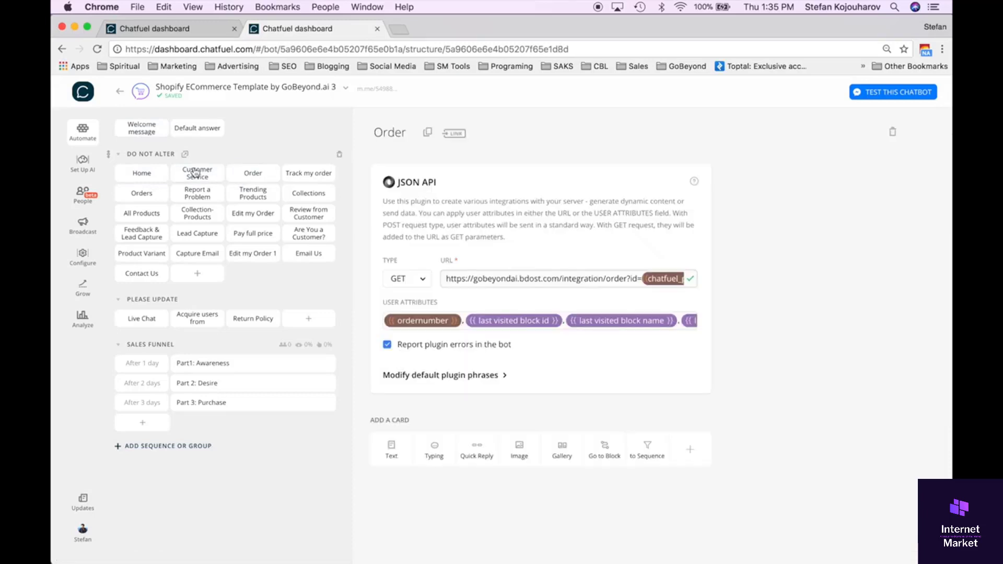
click(155, 178)
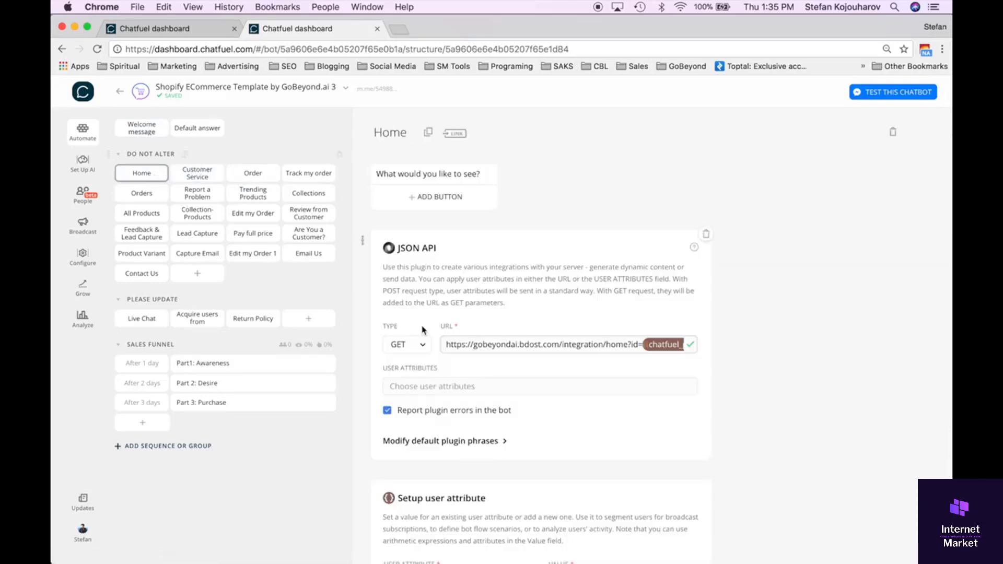
scroll(423, 329, down, 4)
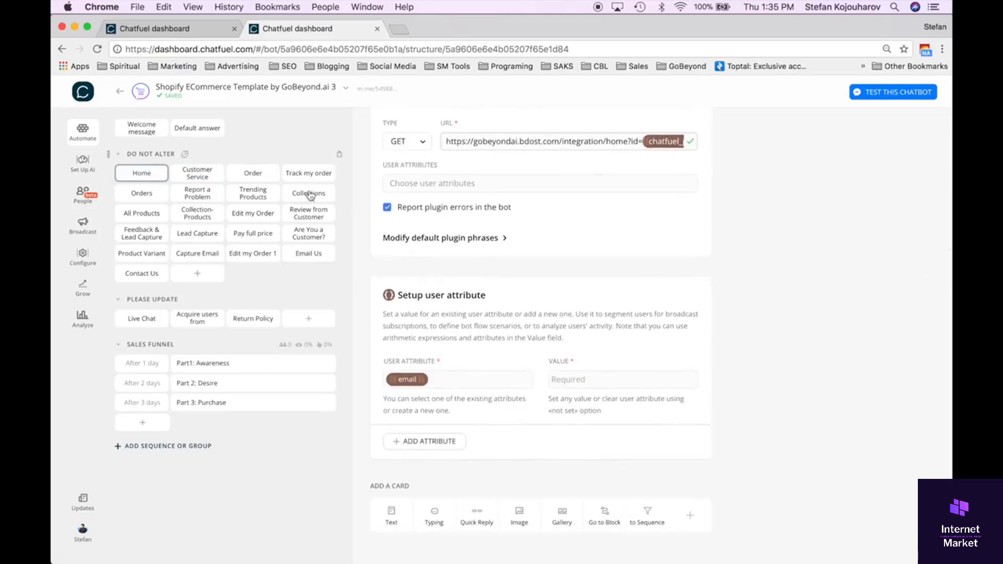
Reopen the Welcome message block and check its quick reply and the cards that follow it.
click(142, 132)
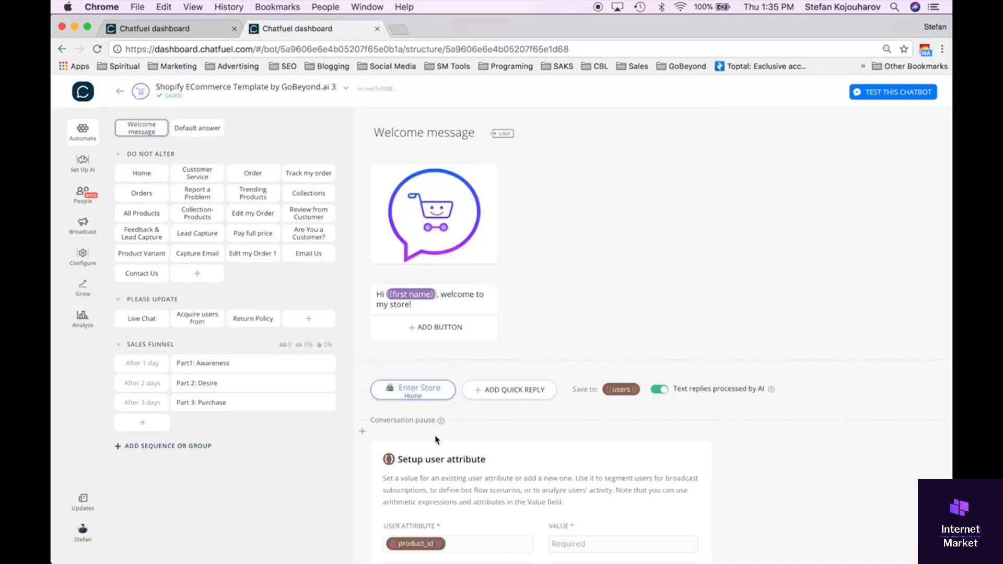
scroll(493, 415, down, 5)
scroll(492, 414, up, 5)
Examine the Home block's question text, JSON API request and Setup user attribute card.
click(142, 173)
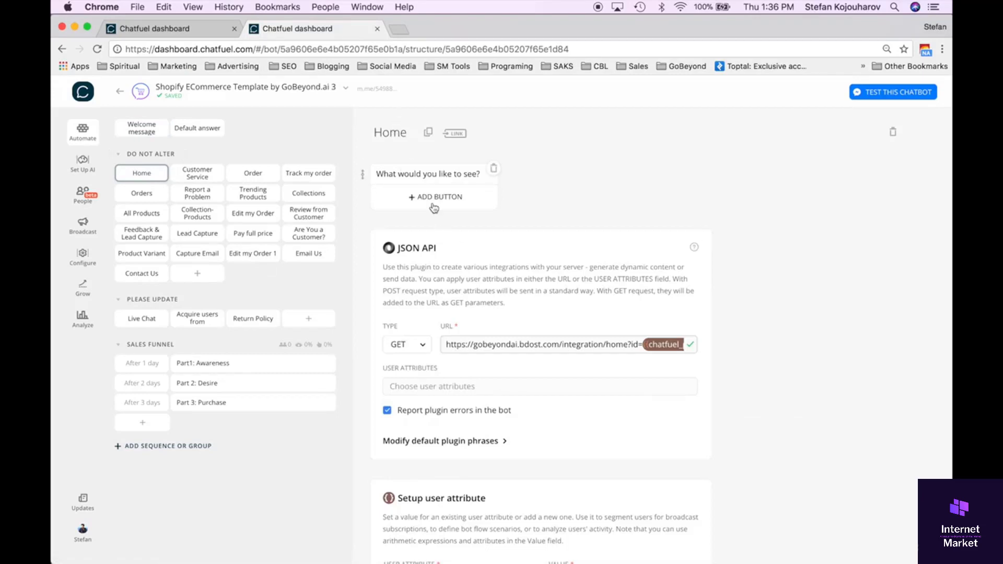
scroll(434, 208, down, 5)
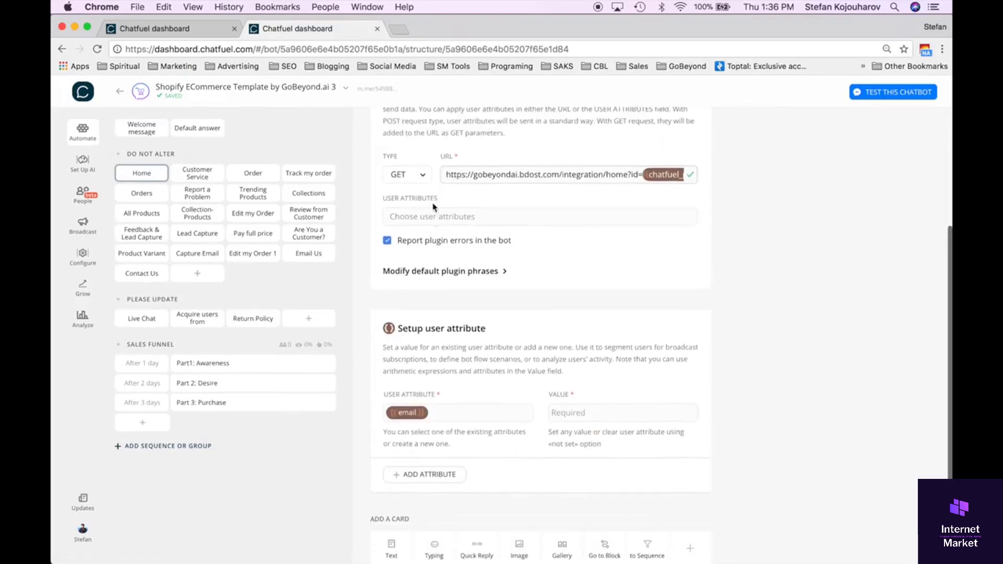
scroll(432, 207, up, 5)
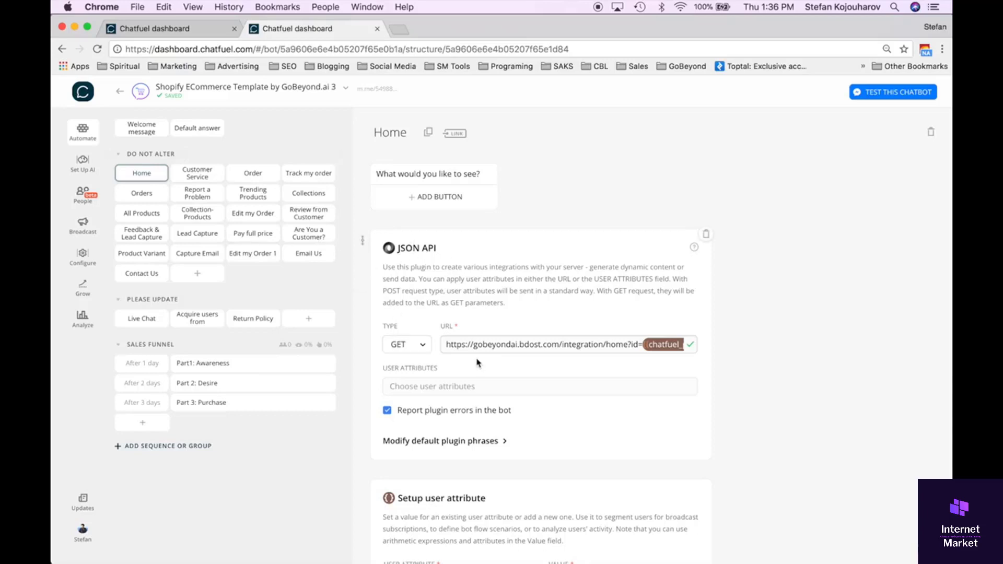
scroll(484, 376, down, 5)
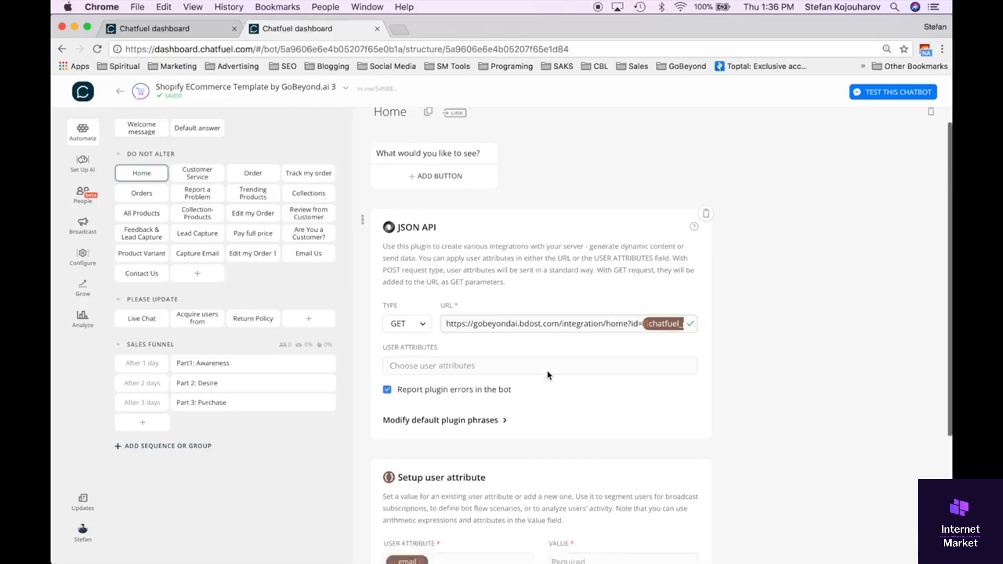
scroll(548, 373, up, 5)
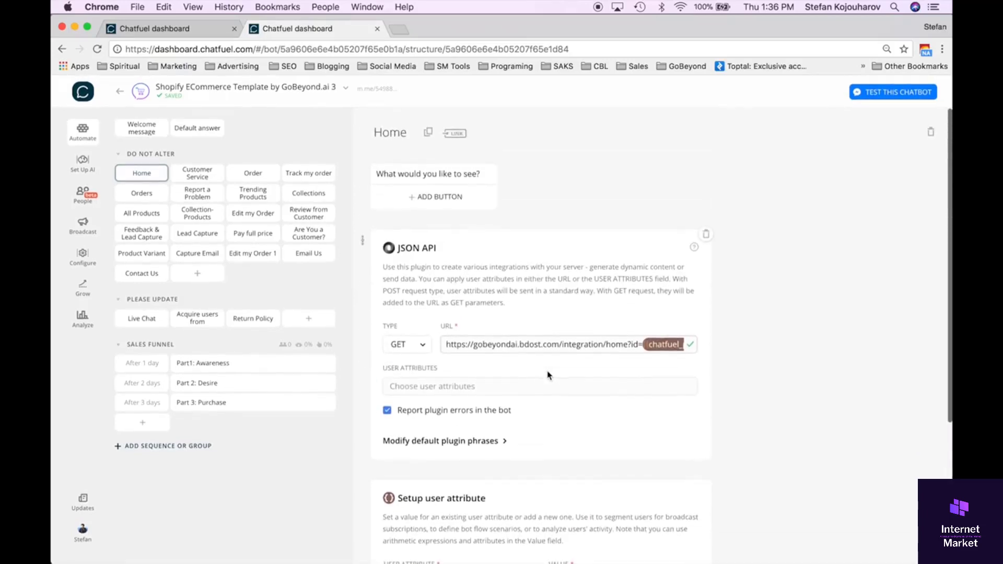
Highlight the DO NOT ALTER group title and view its Customer Service, Order and Track my order blocks.
click(125, 152)
drag(126, 152, 175, 150)
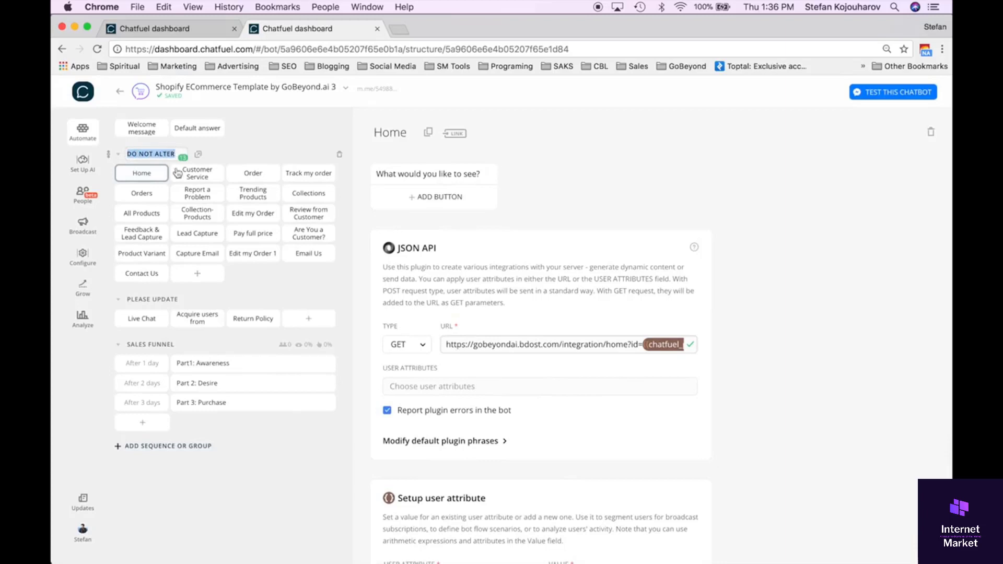
click(179, 173)
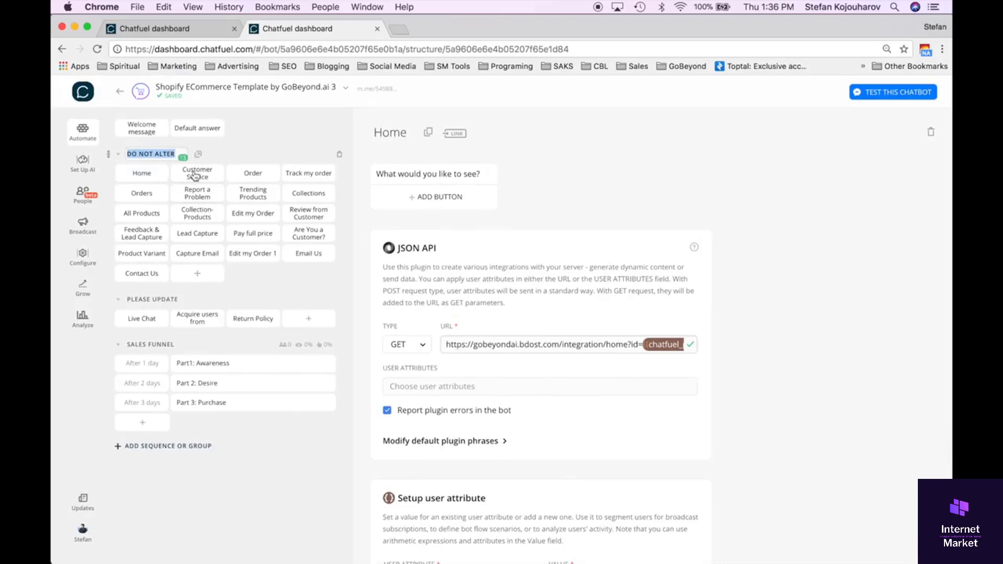
click(250, 177)
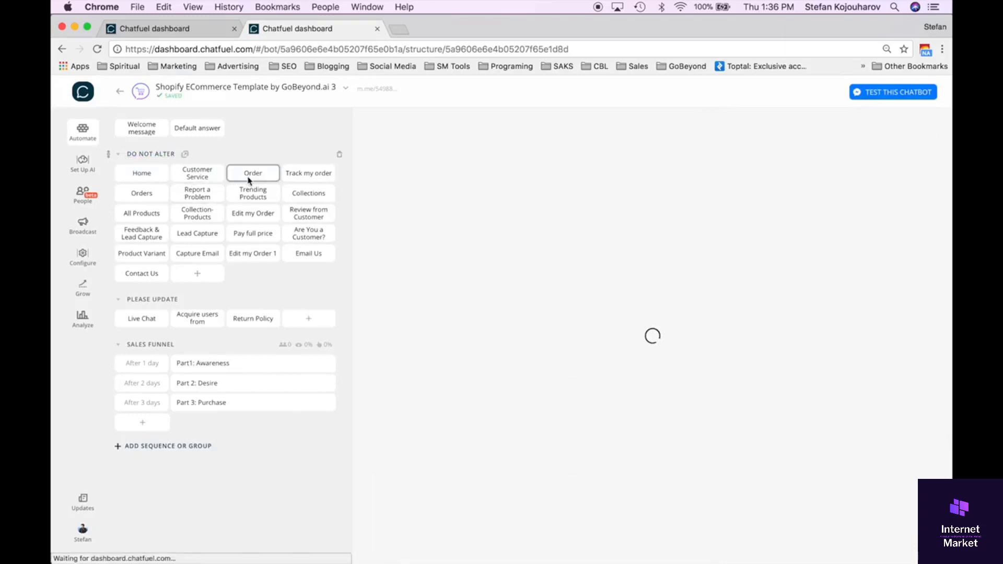
click(302, 178)
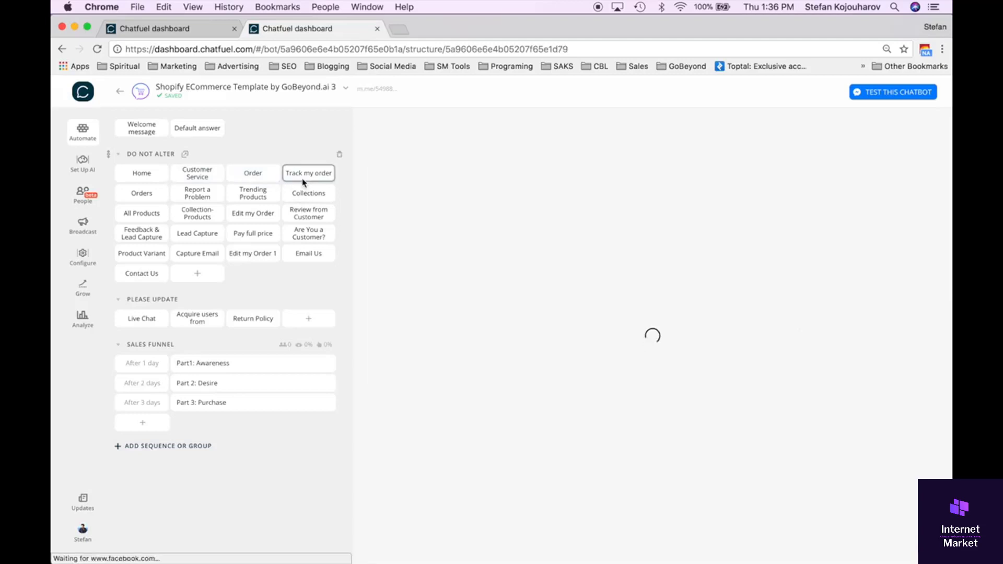
View the Orders, Report a Problem, Trending Products, Collections, Edit my Order and Review from Customer blocks in turn.
click(149, 194)
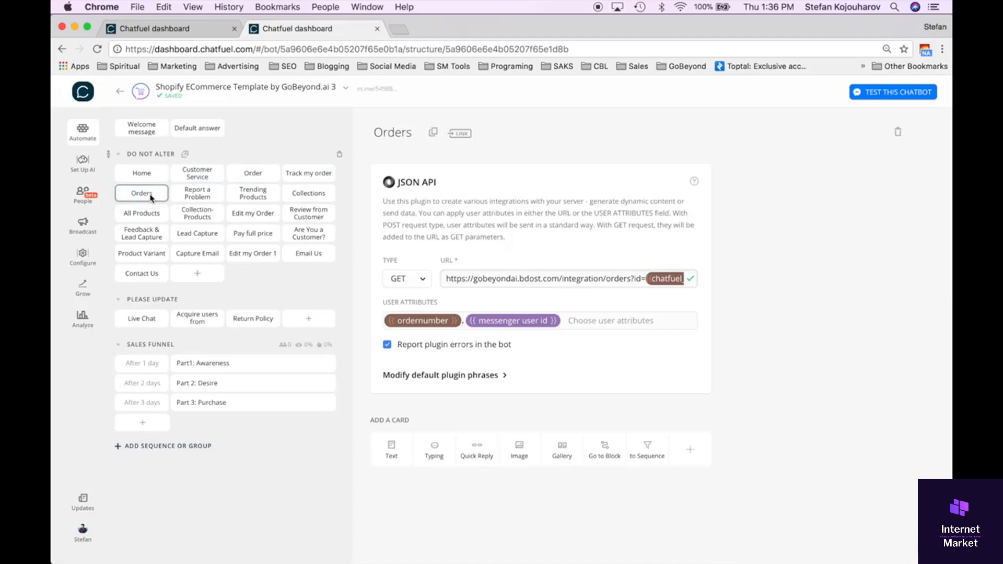
click(195, 202)
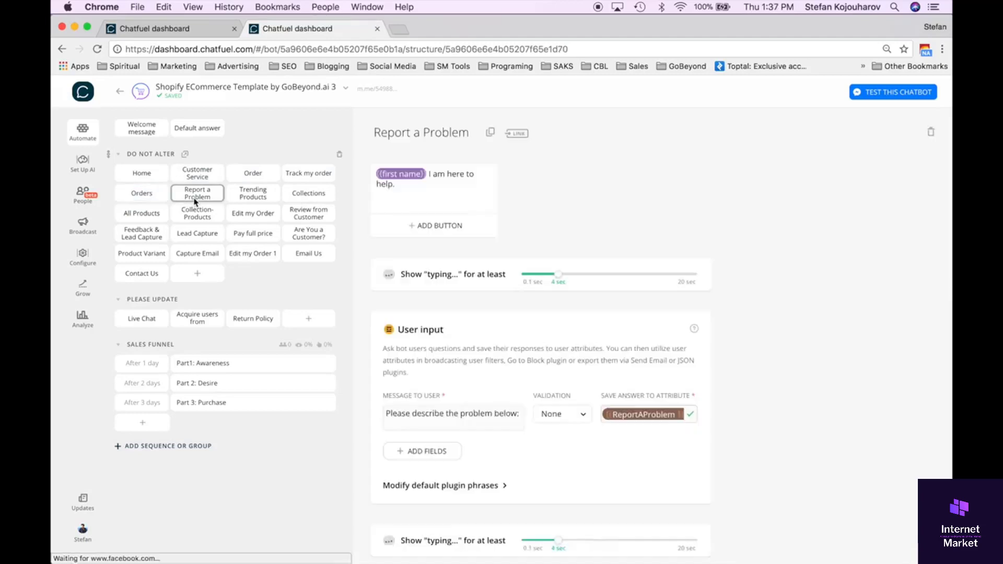
click(243, 203)
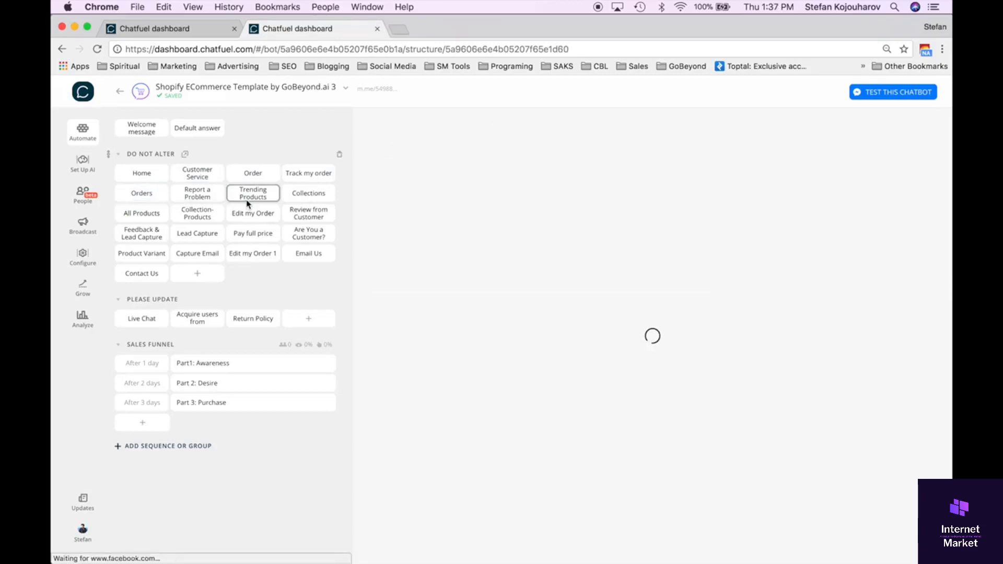
click(313, 200)
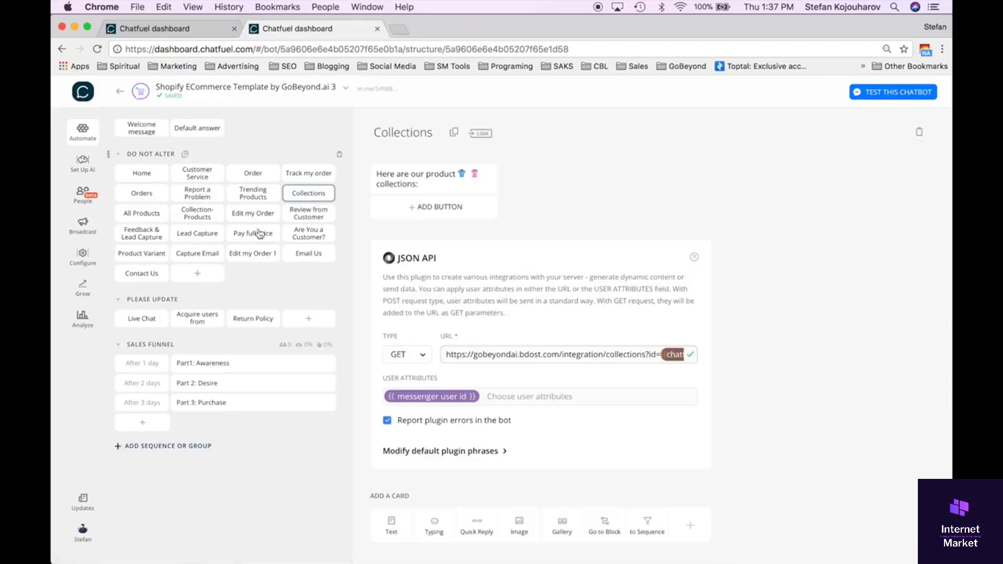
click(253, 214)
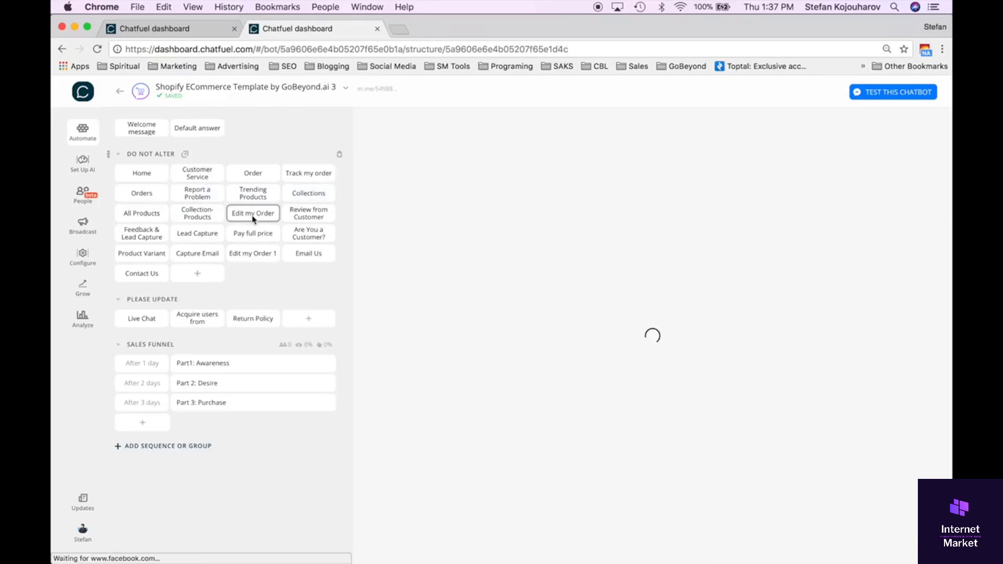
click(318, 219)
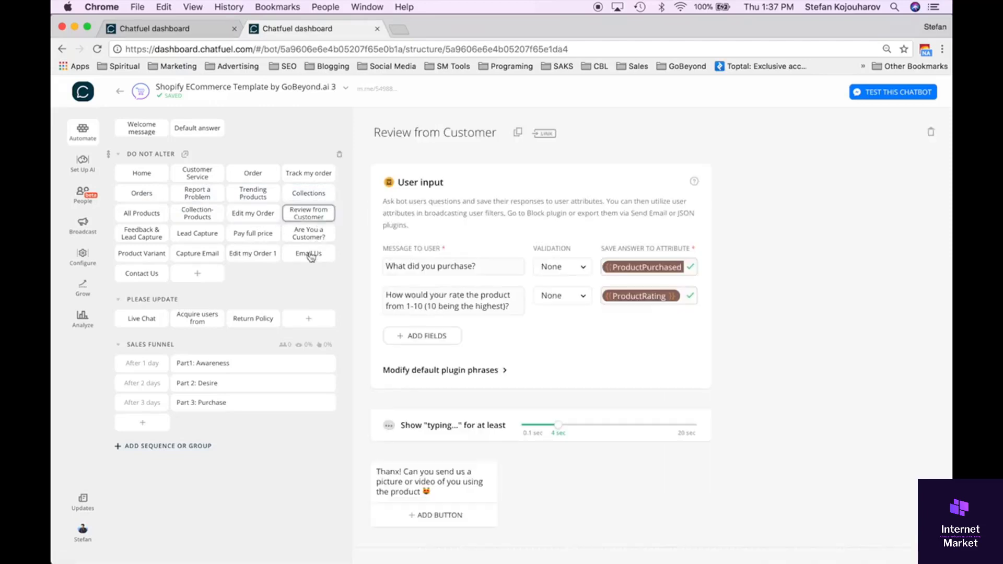
Inspect the Lead Capture block down to its JSON API card, followed by the Feedback & Lead Capture, All Products and Orders blocks.
click(200, 238)
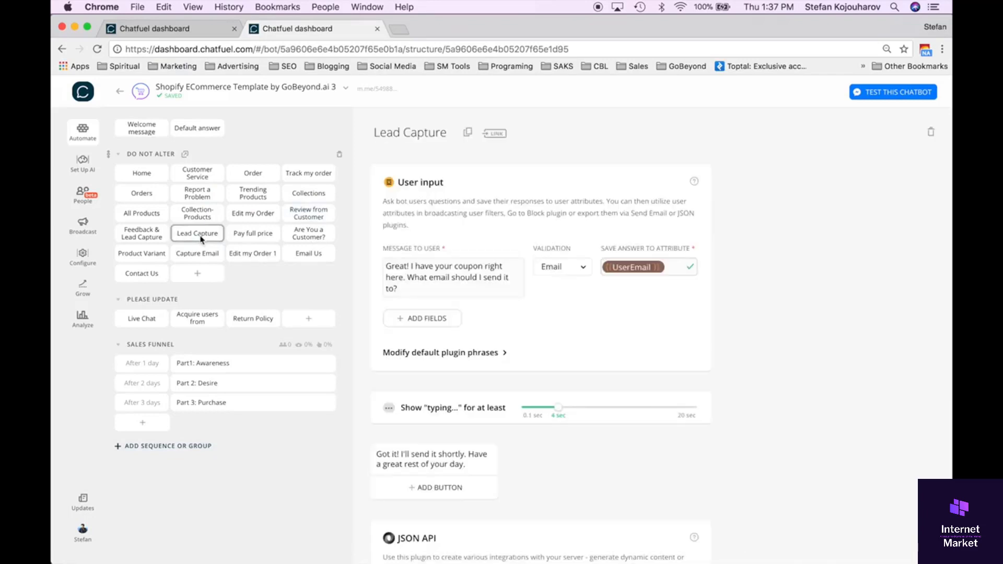
scroll(476, 329, down, 6)
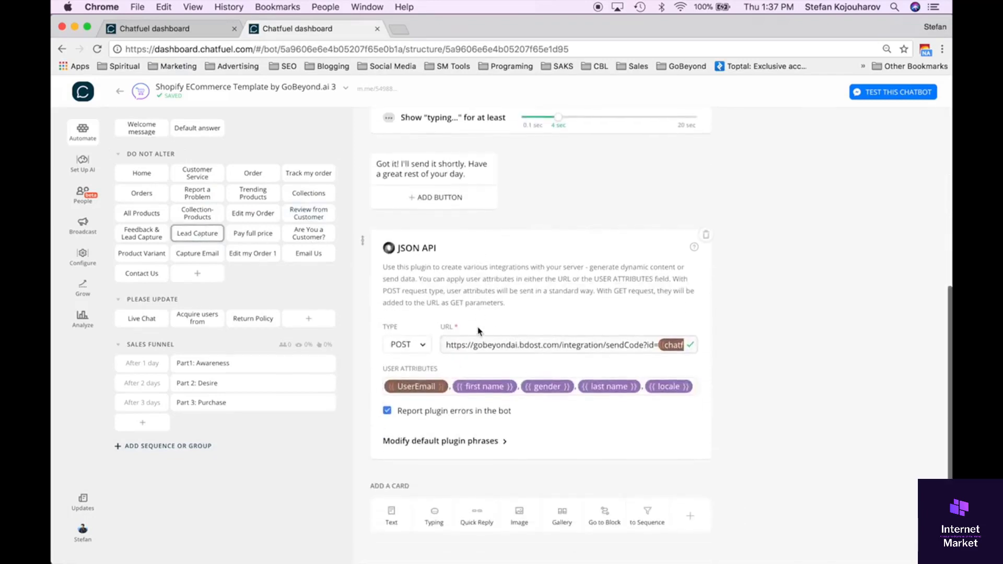
click(149, 233)
click(141, 213)
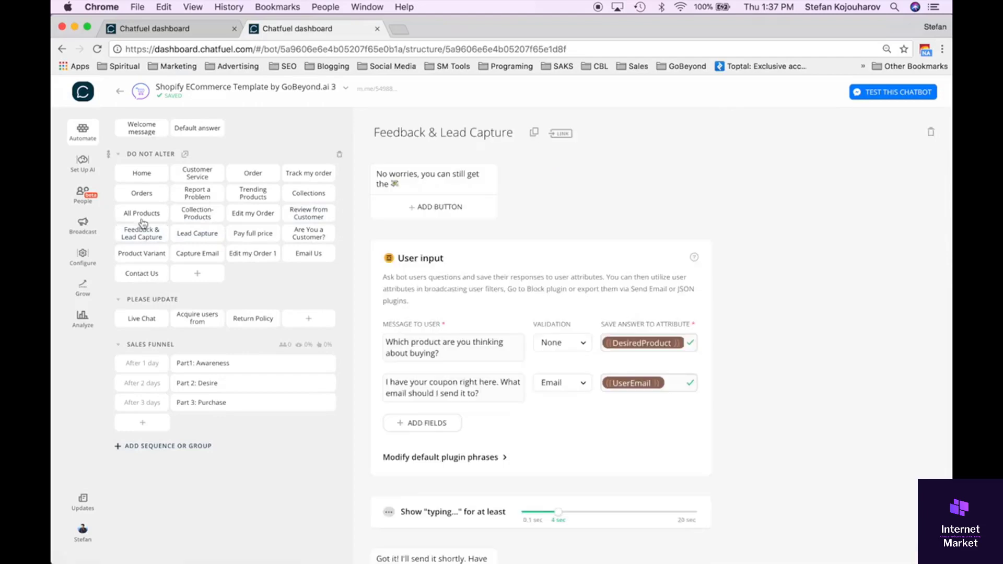
click(141, 195)
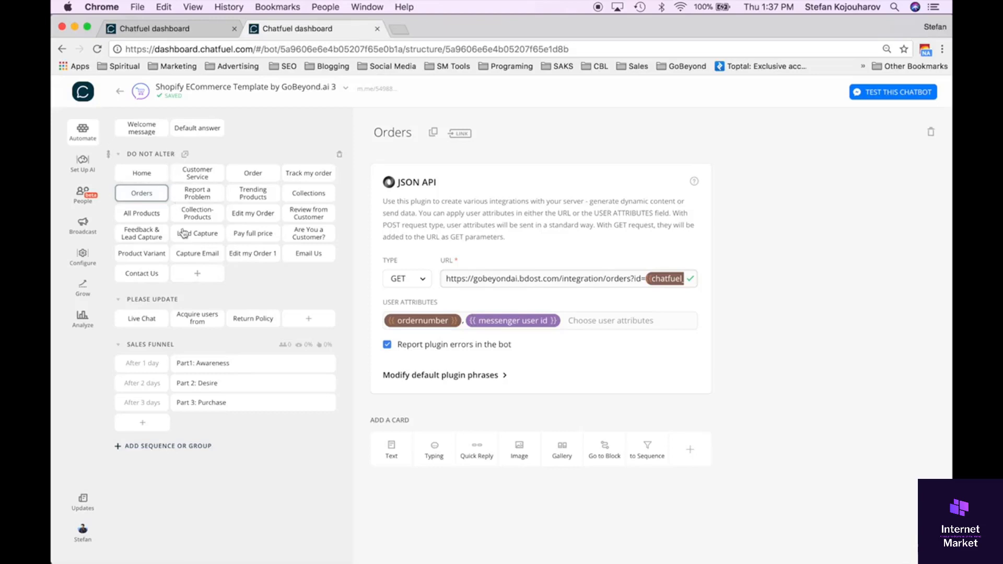
Examine the Default answer block's User input card and its JSON API card.
click(201, 133)
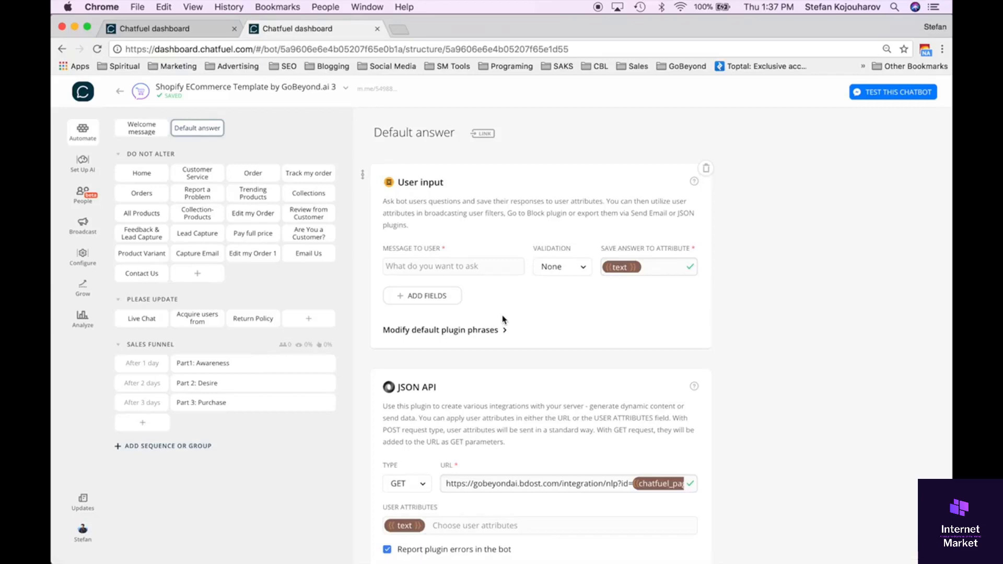
scroll(502, 319, down, 3)
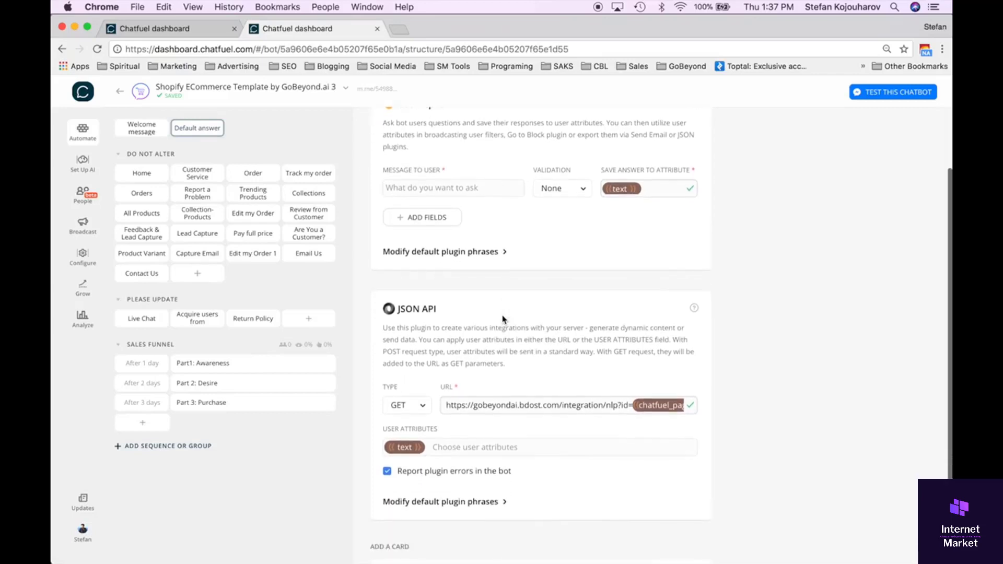
scroll(502, 316, down, 1)
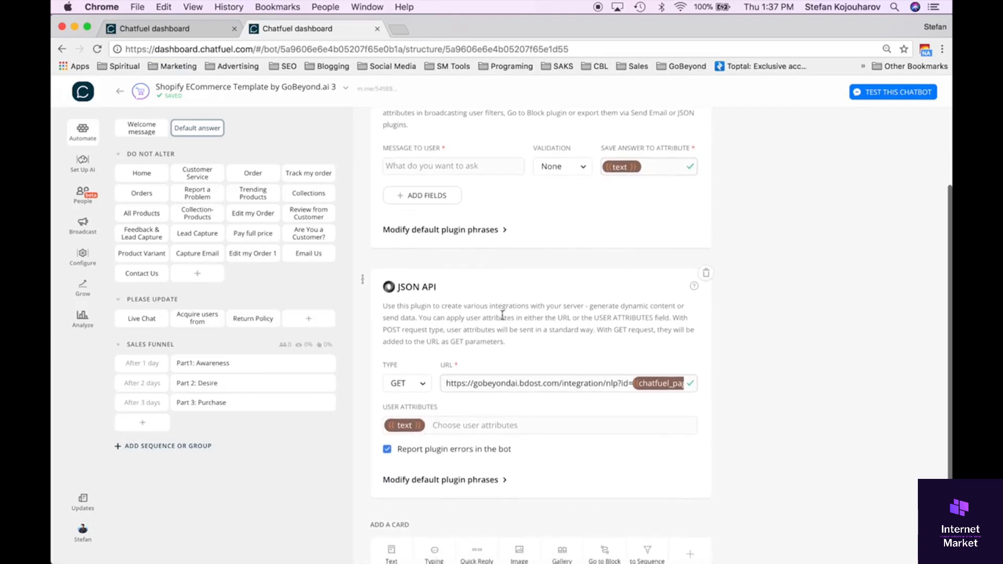
scroll(503, 315, up, 1)
scroll(503, 315, up, 2)
scroll(503, 316, down, 3)
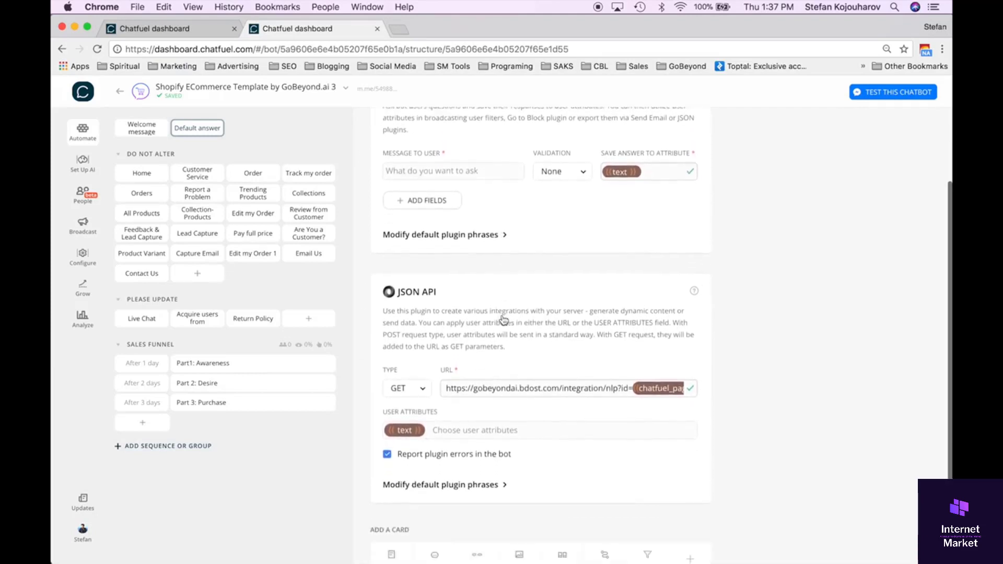
scroll(503, 318, up, 1)
scroll(503, 318, up, 3)
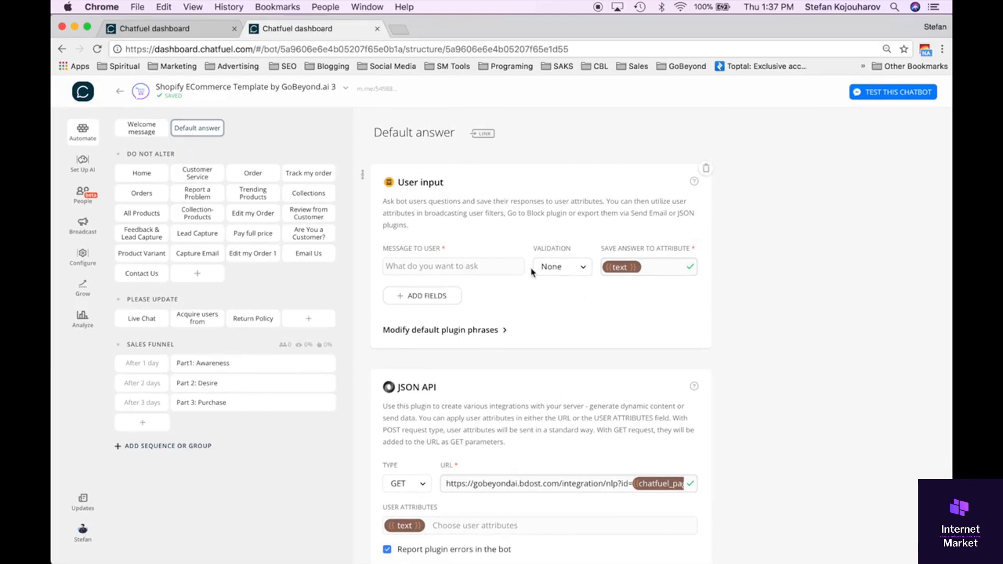
scroll(511, 312, down, 2)
scroll(511, 313, up, 2)
scroll(520, 326, down, 3)
scroll(519, 326, up, 3)
Examine the PLEASE UPDATE group's Live Chat settings and default plugin phrases, plus its Acquire users from comments and Return Policy blocks.
click(149, 322)
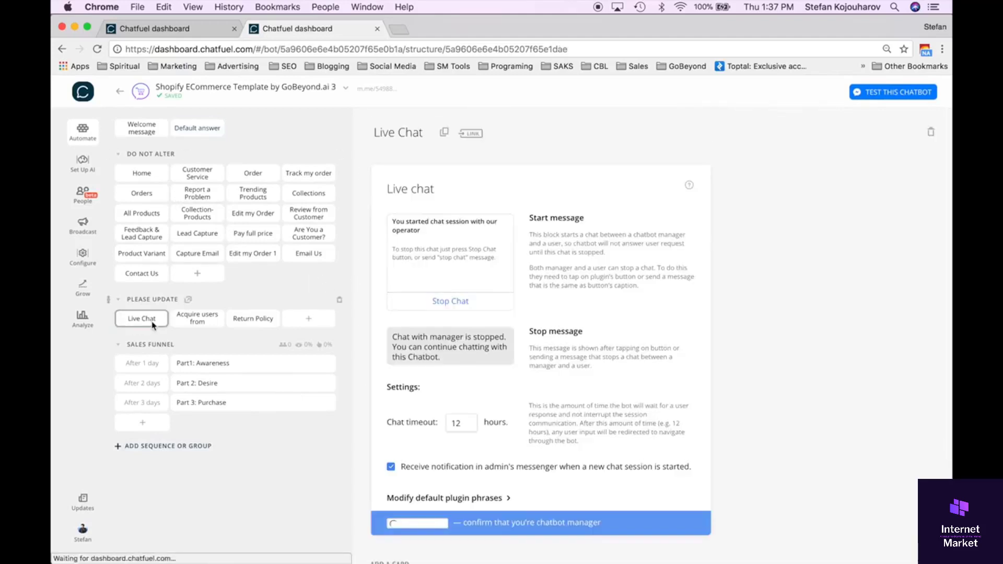
scroll(452, 325, down, 3)
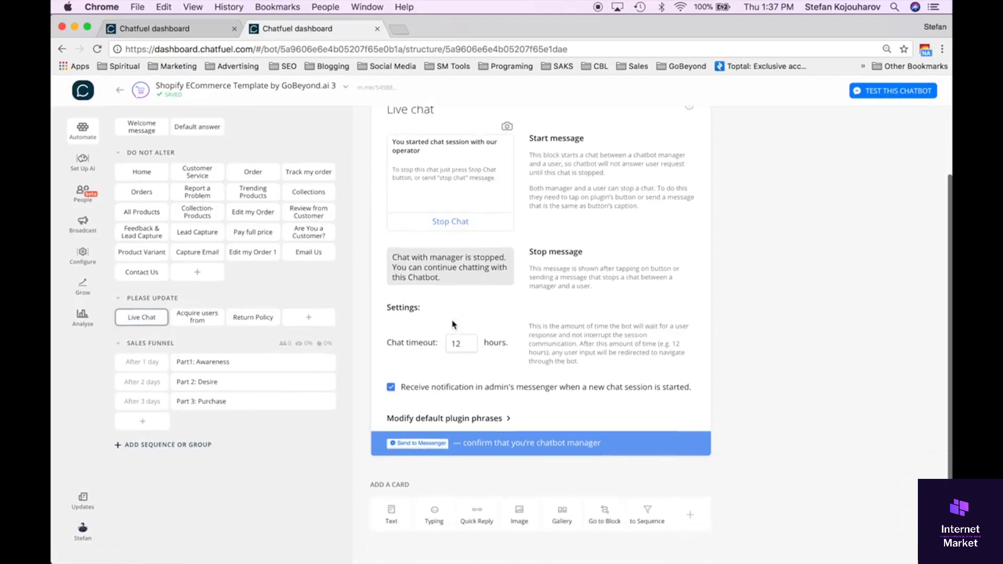
scroll(452, 325, up, 3)
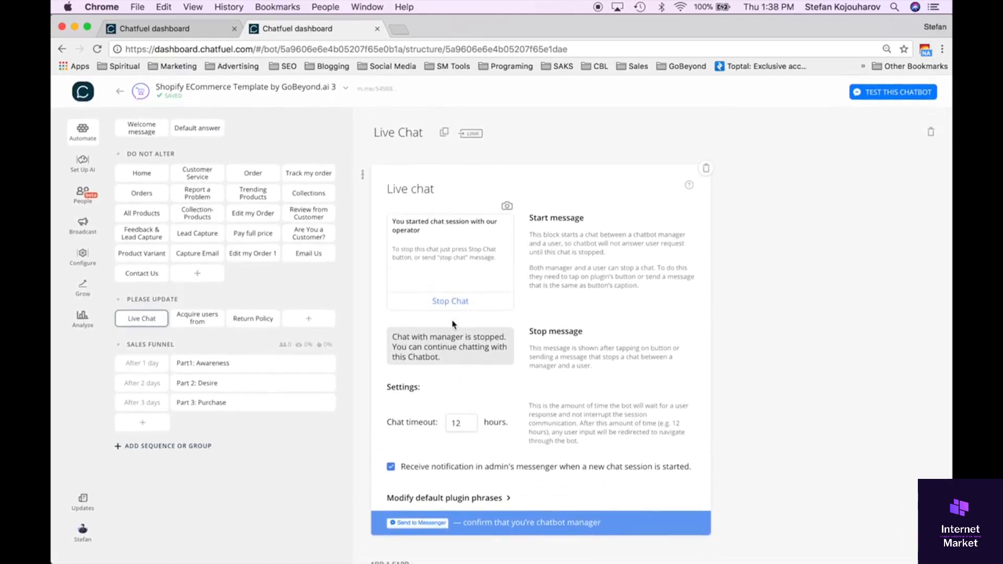
scroll(486, 369, down, 1)
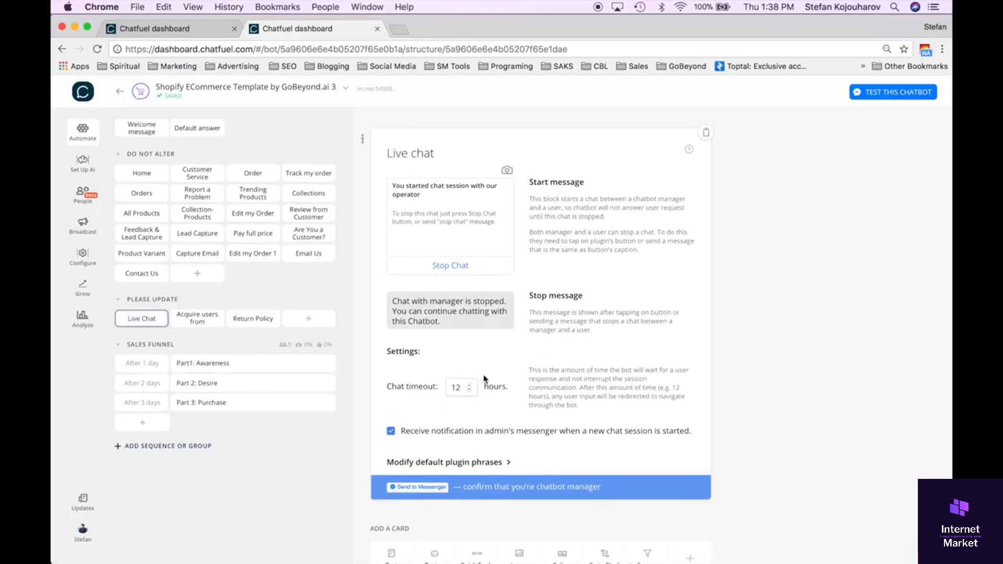
scroll(484, 379, up, 1)
scroll(525, 417, down, 2)
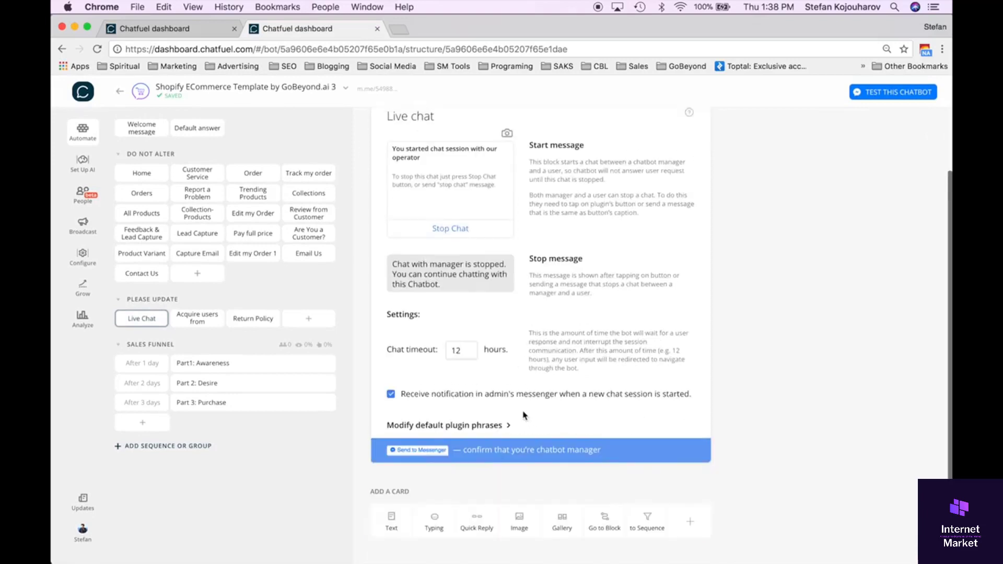
click(509, 419)
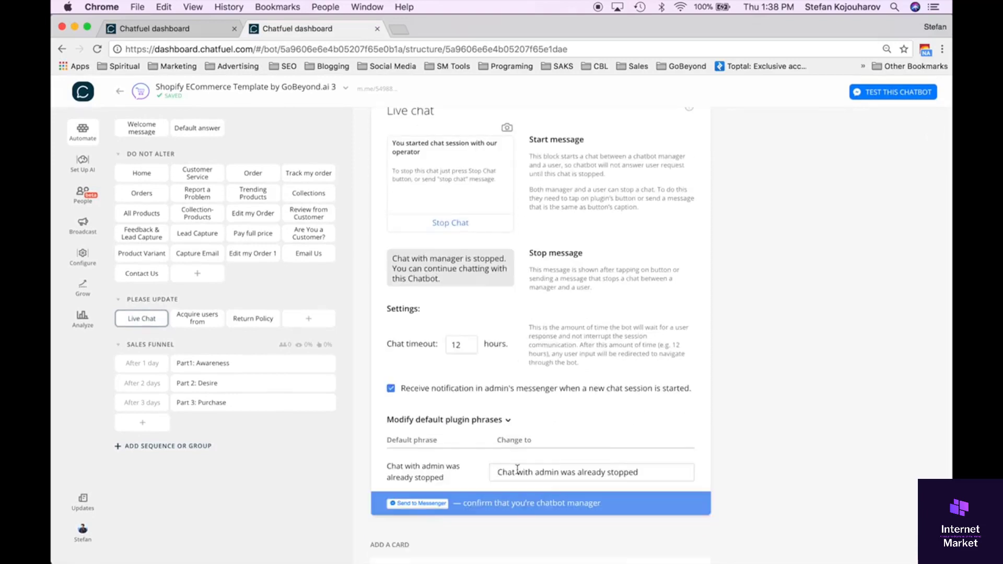
click(201, 324)
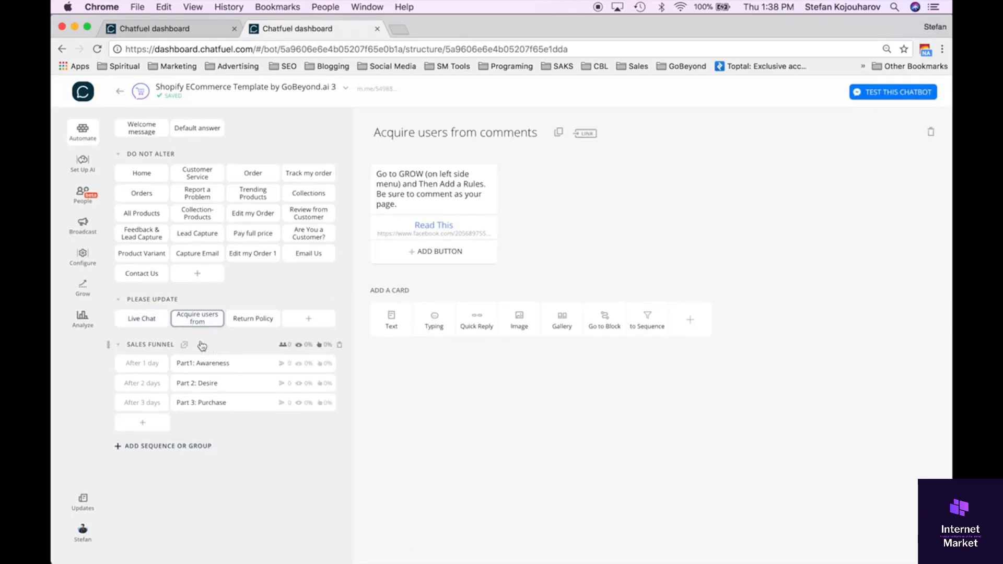
click(240, 327)
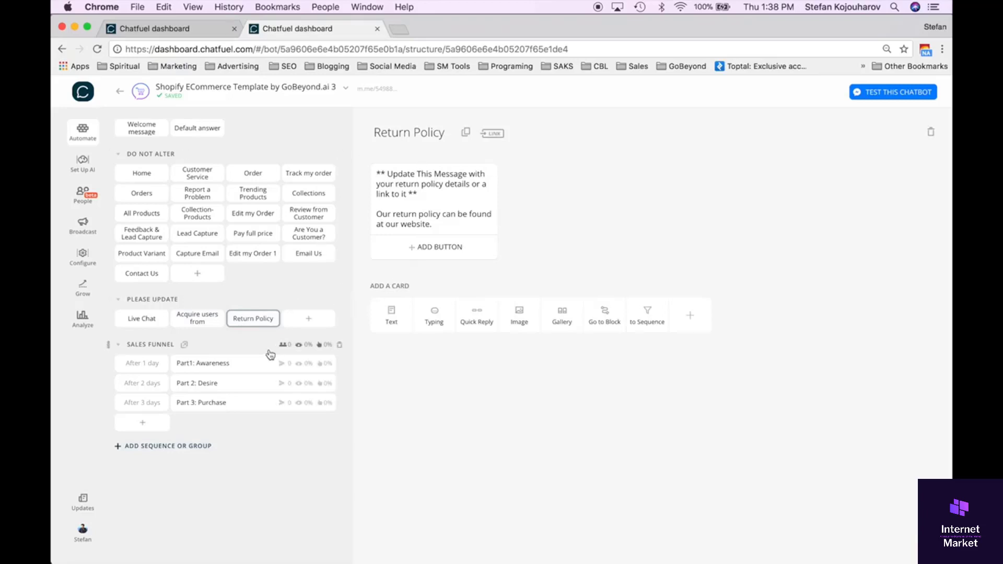
Add a block named "Demo Block" to the PLEASE UPDATE group, with a text card reading "Bot says something to user".
click(309, 319)
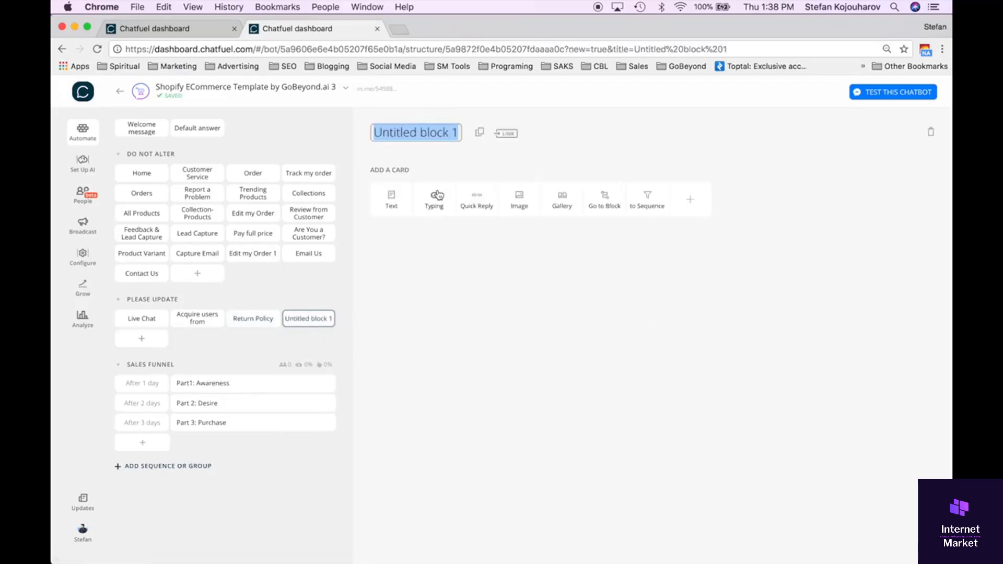
text(De)
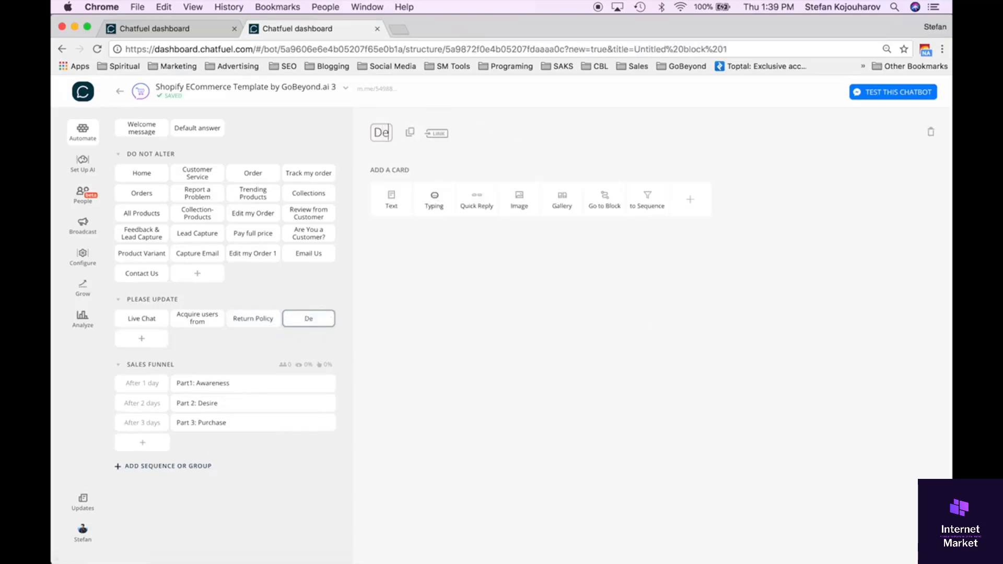
text(mo Block)
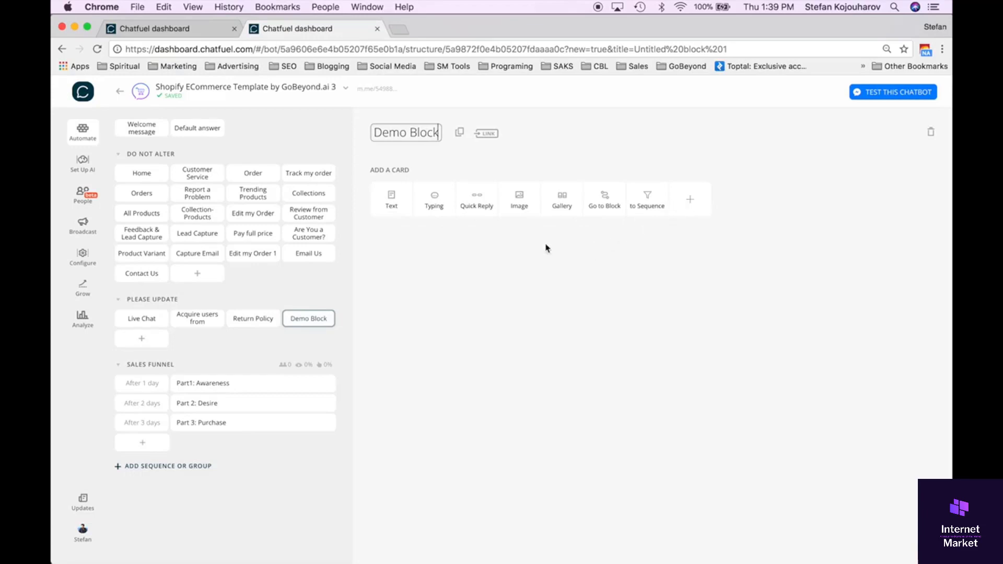
click(391, 201)
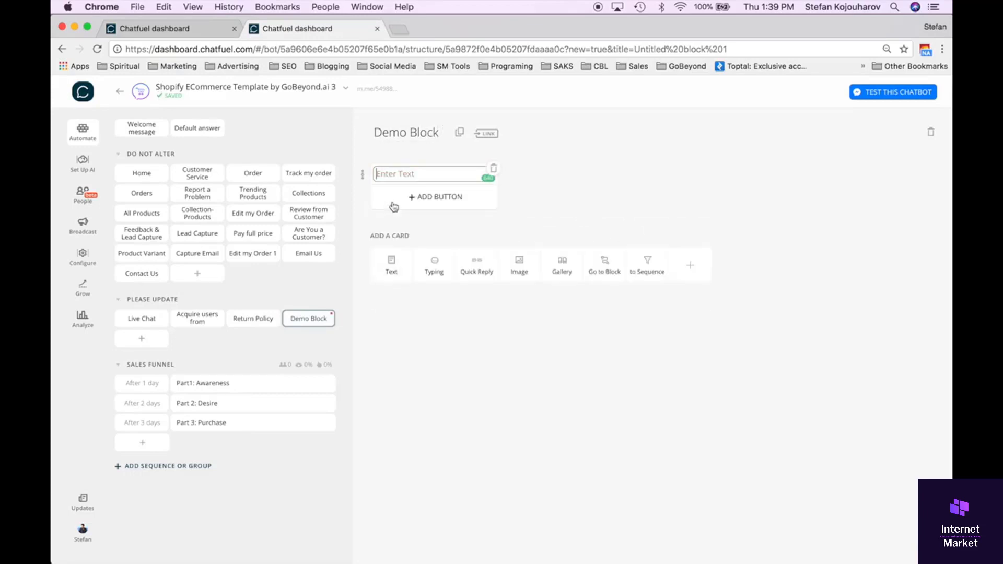
text(Bot says something to user)
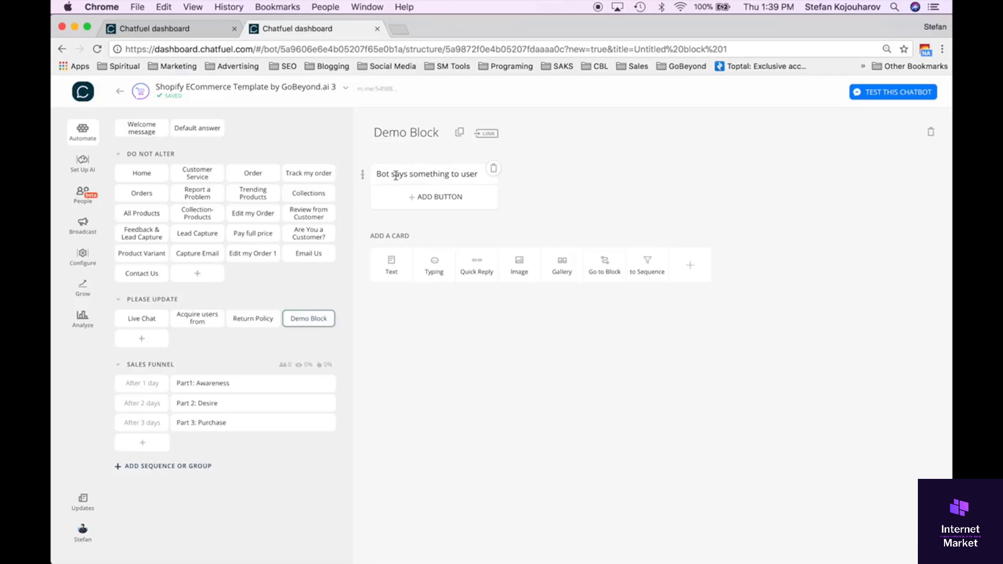
drag(376, 174, 480, 175)
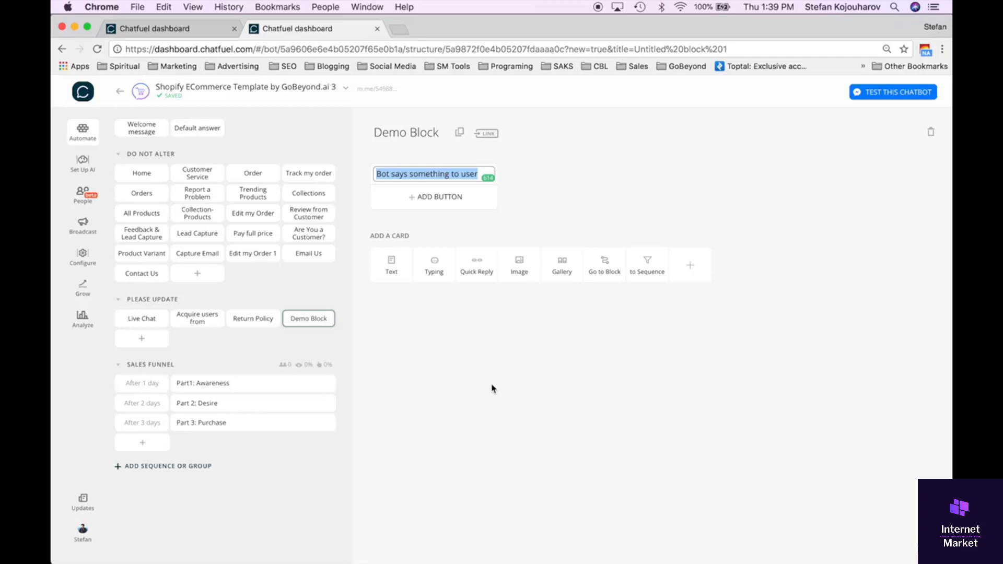
Add typing, text and image cards to Demo Block, placing the image card directly above the empty text card.
click(434, 271)
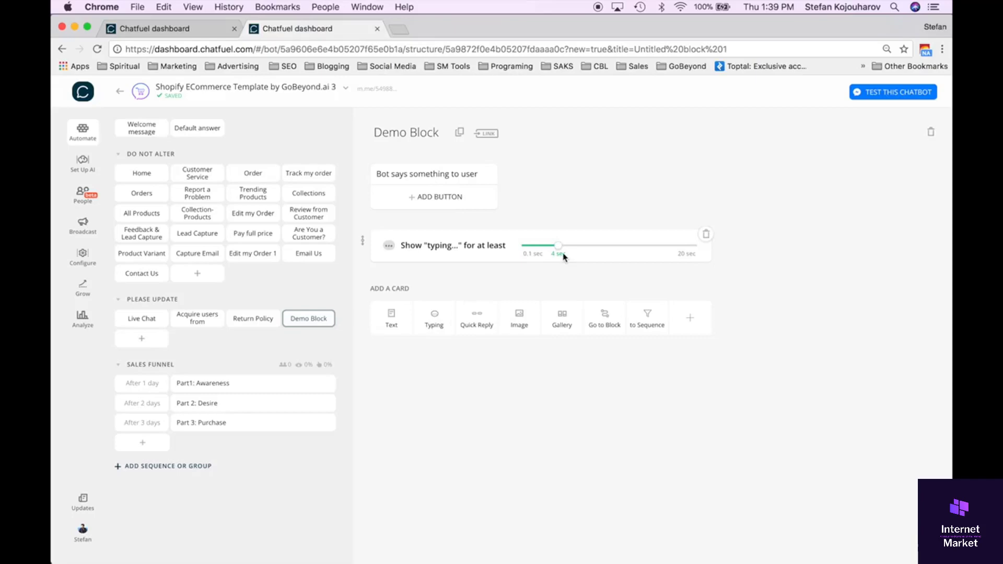
click(391, 319)
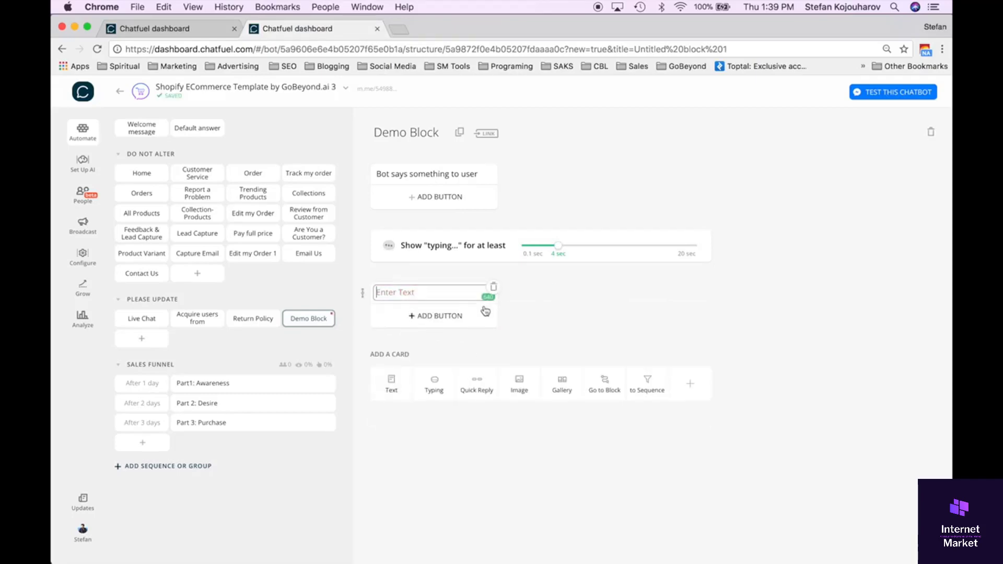
click(524, 392)
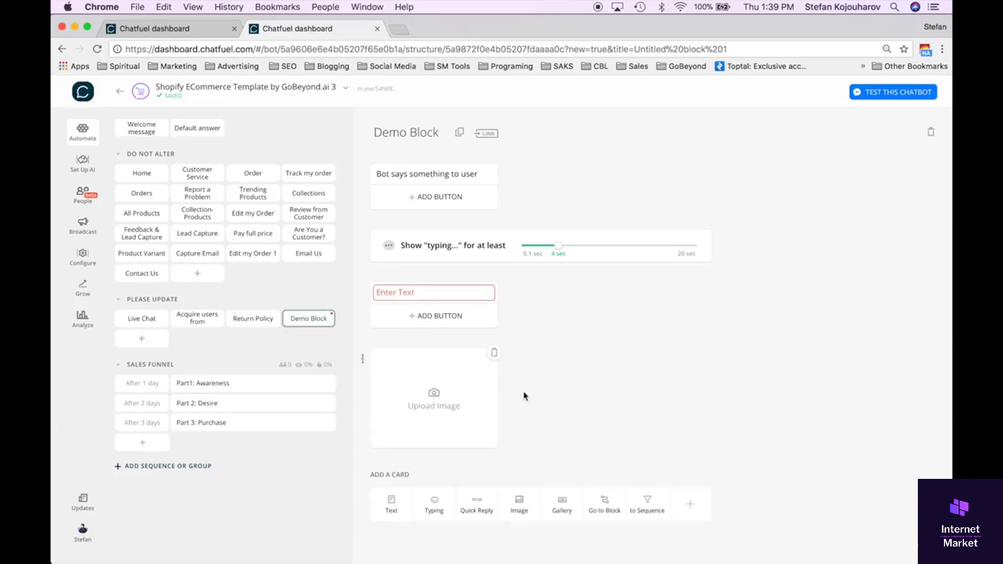
drag(363, 358, 370, 286)
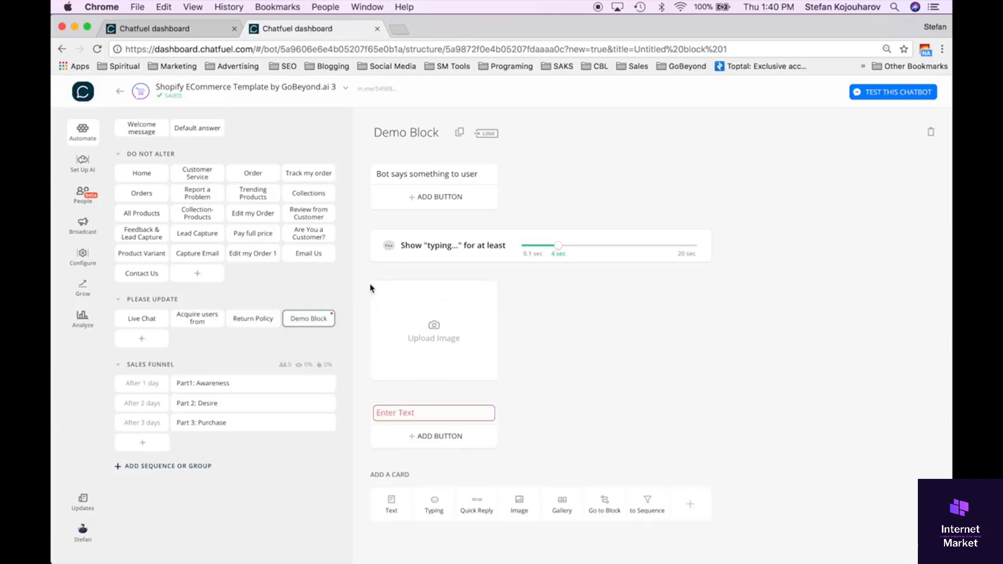
Upload the transparent Aha Moments logo PNG from the Desktop's Logo folder into the image card.
click(413, 331)
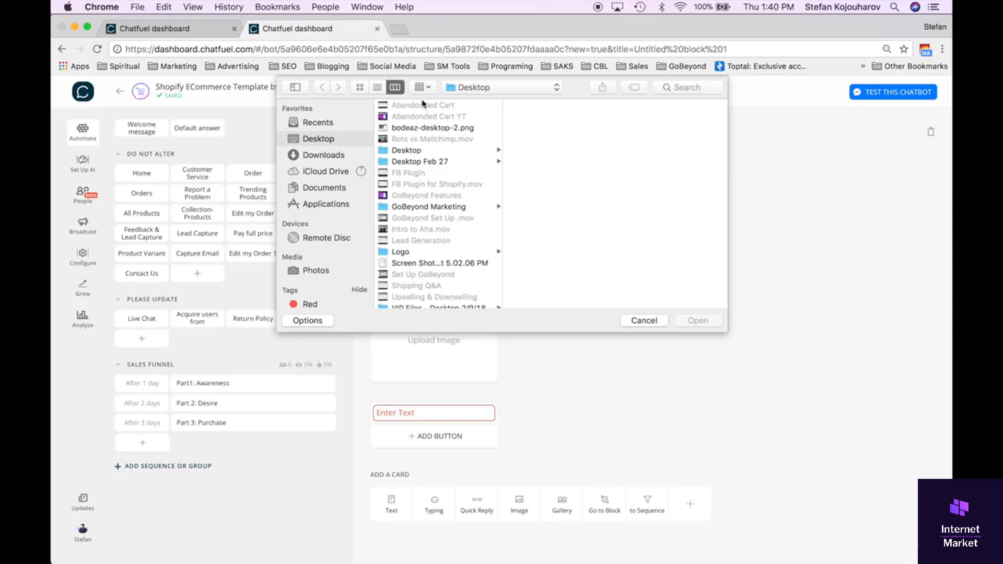
click(422, 253)
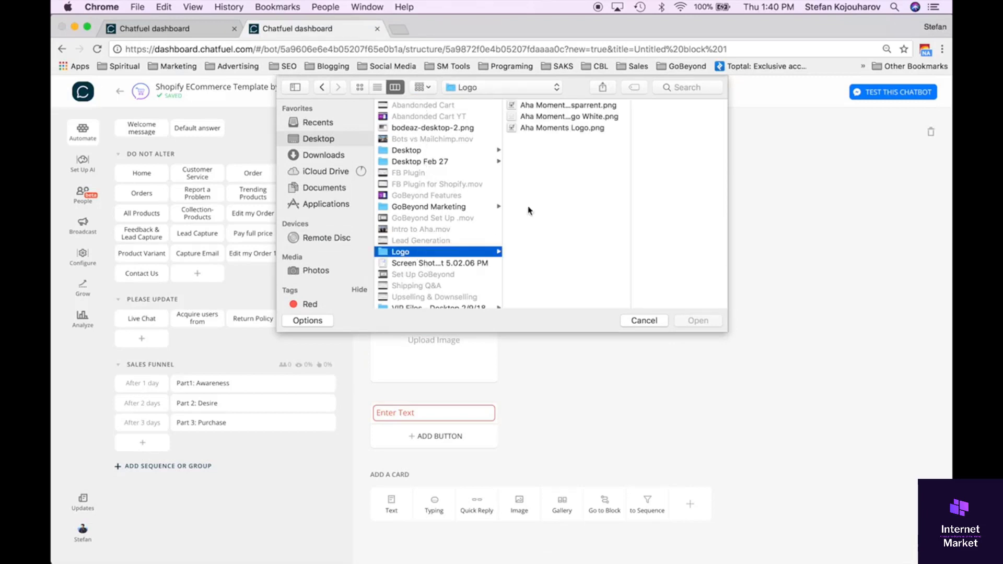
click(553, 105)
double_click(553, 106)
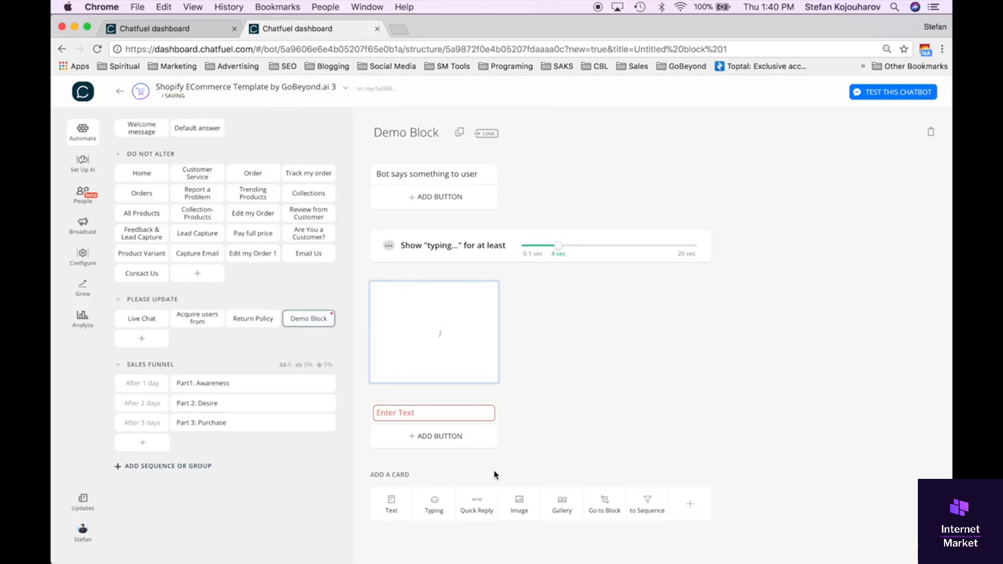
Fill the empty text card below the image with "Hi".
click(438, 413)
text(Hi)
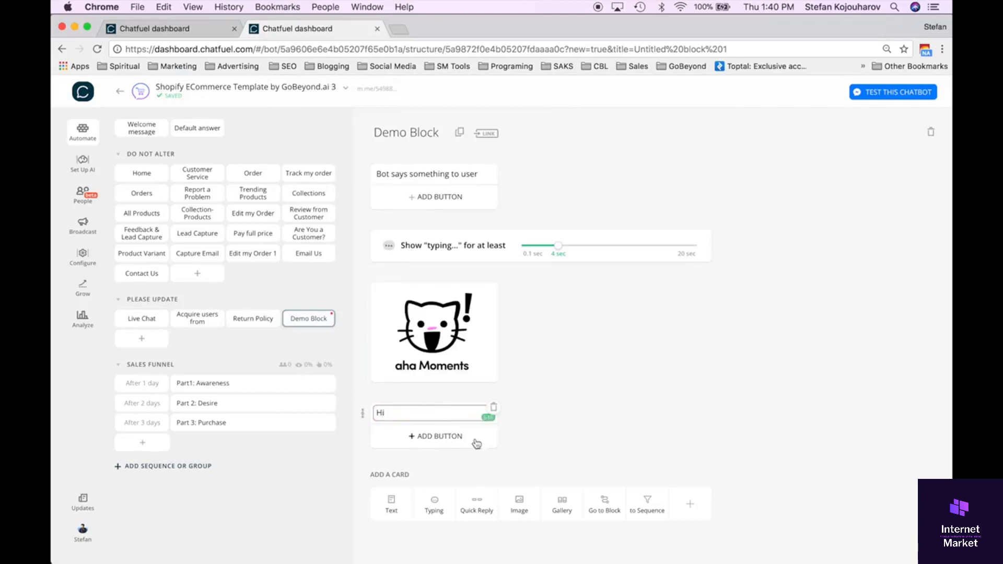
click(519, 452)
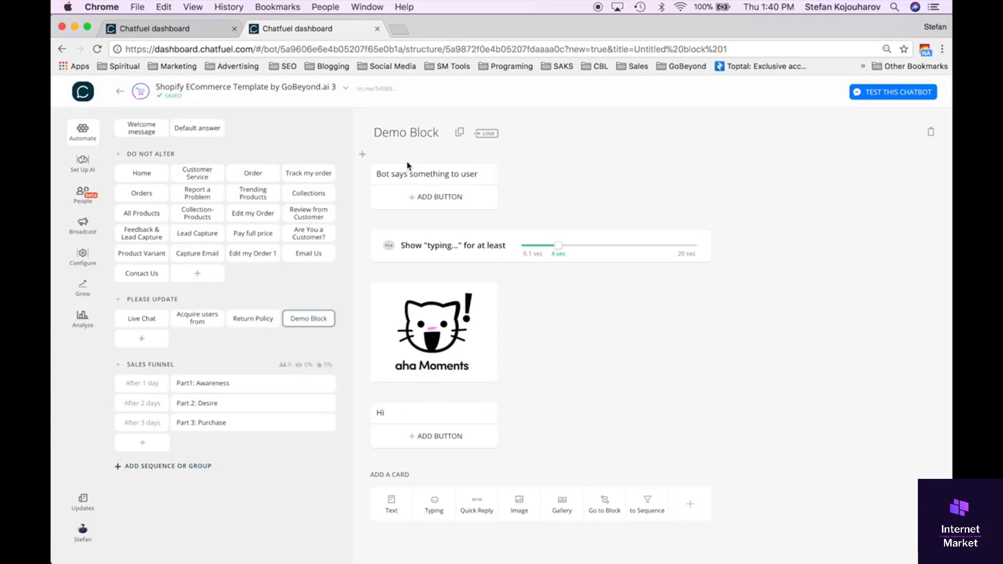
Add a gallery card below the "Hi" text card and upload Aha Moments Logo.png to it with square image proportions.
mouse_move(421, 355)
click(562, 515)
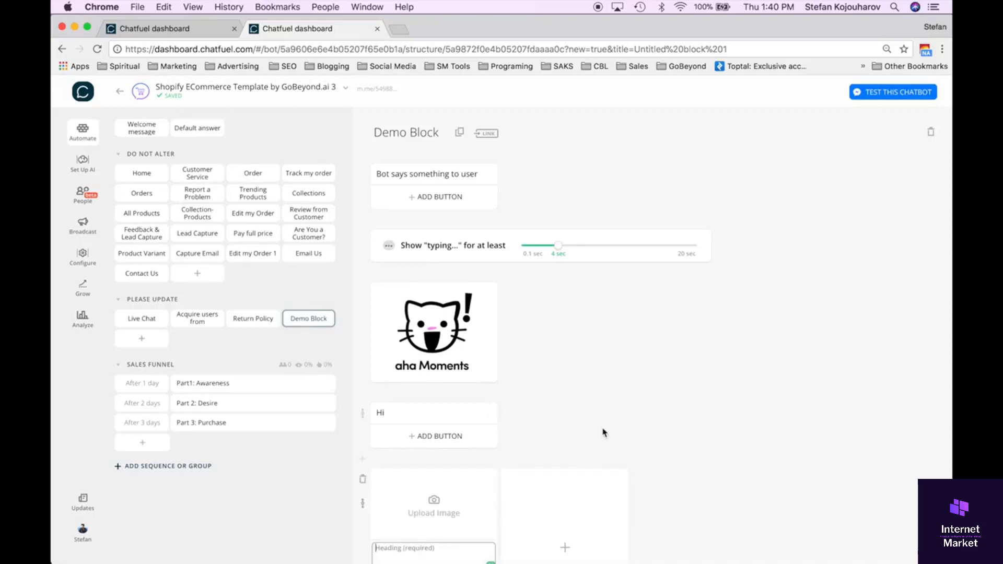
scroll(604, 432, down, 3)
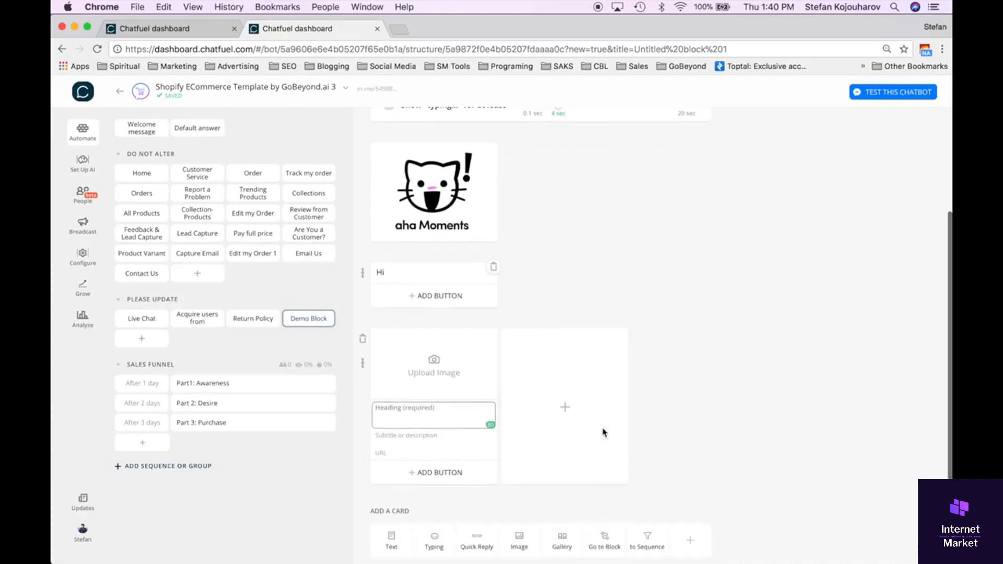
click(435, 364)
click(434, 117)
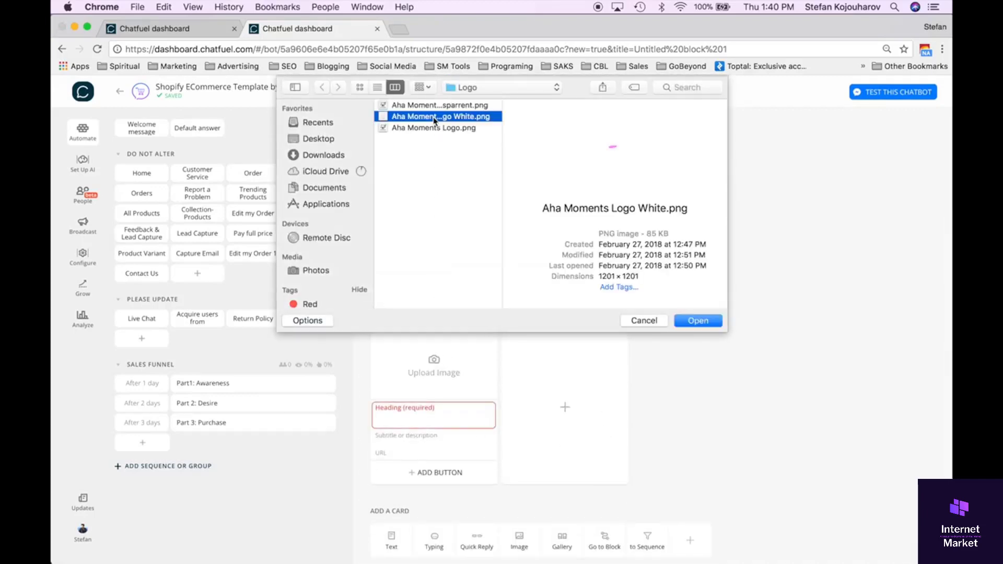
click(431, 128)
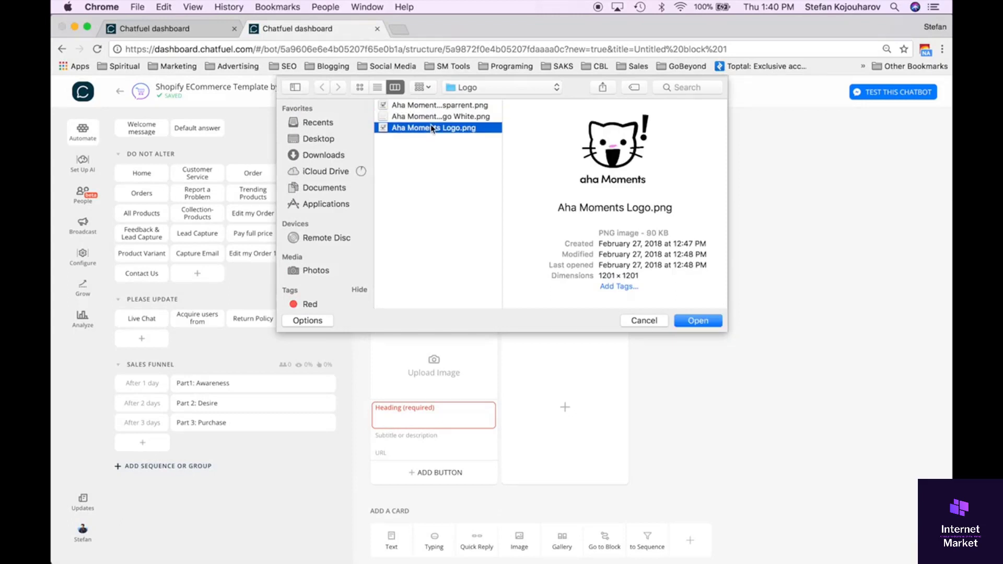
double_click(432, 128)
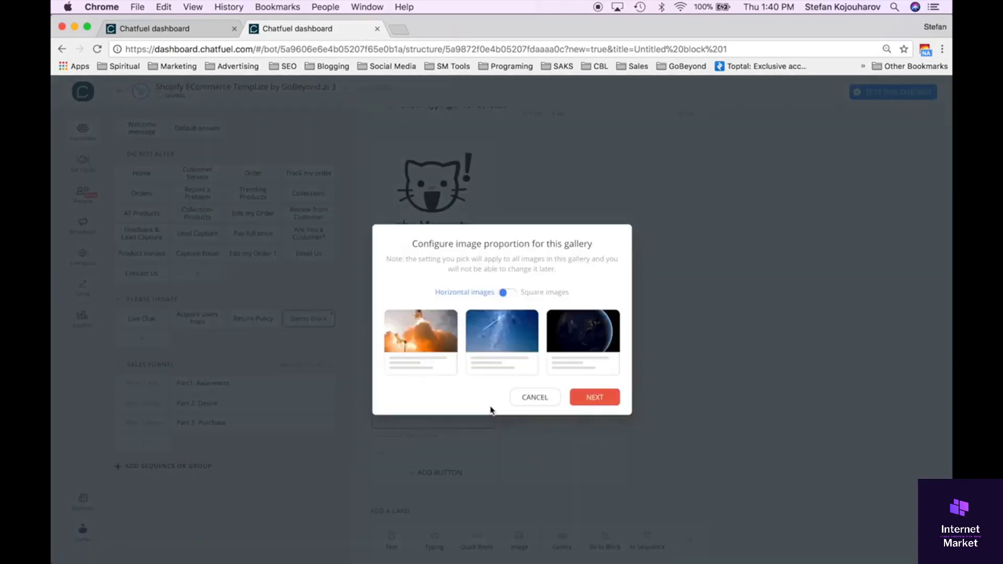
click(511, 292)
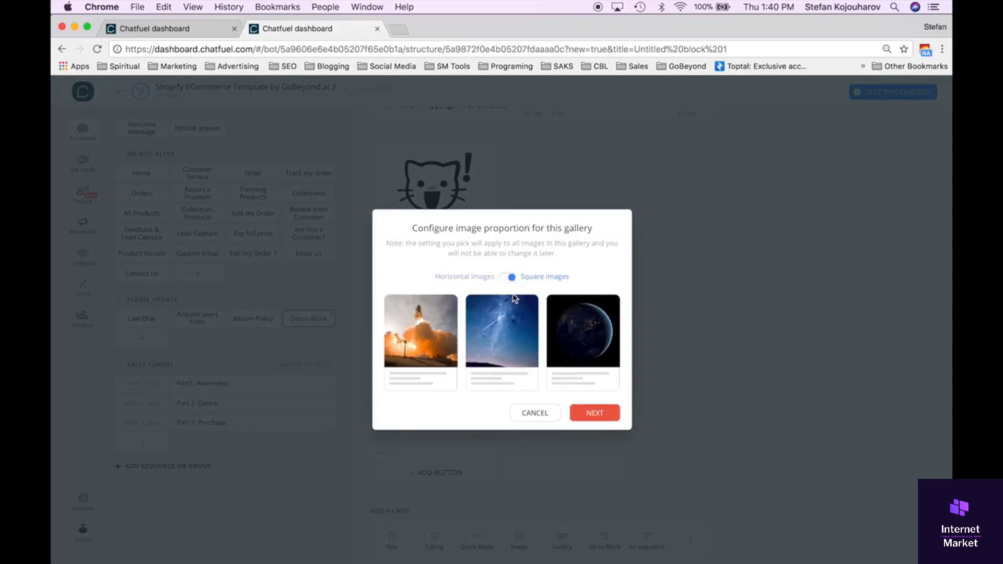
click(582, 413)
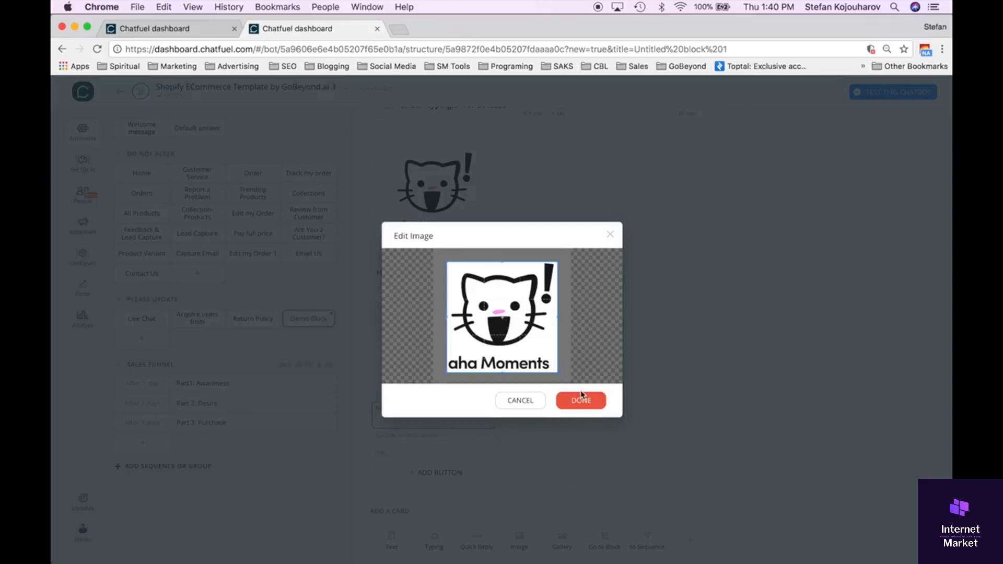
click(583, 404)
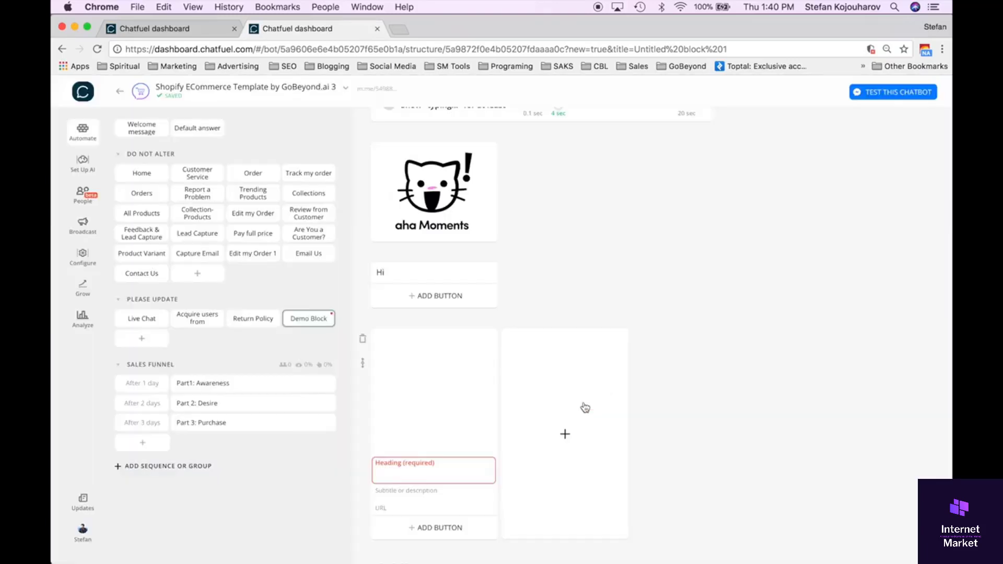
Give the gallery card the heading "Cats", leaving its subtitle and URL empty.
click(427, 466)
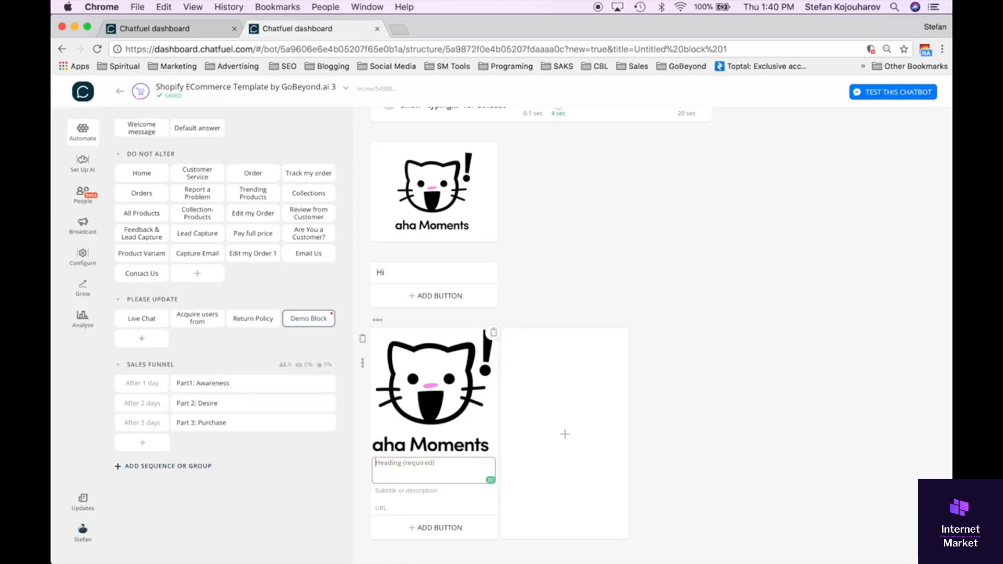
text(Cats)
click(421, 496)
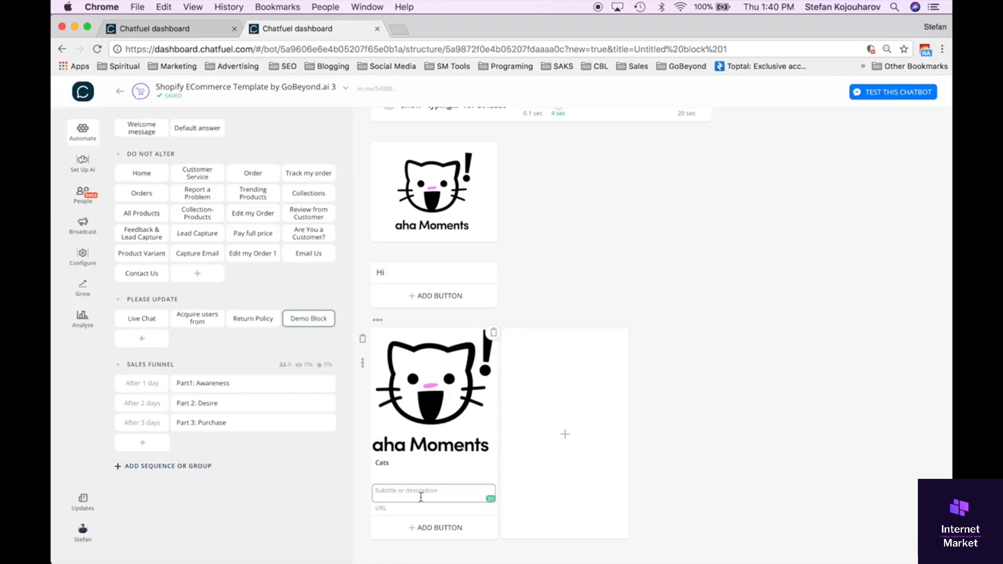
click(415, 509)
Add a Share button to the Cats gallery card.
scroll(449, 502, down, 3)
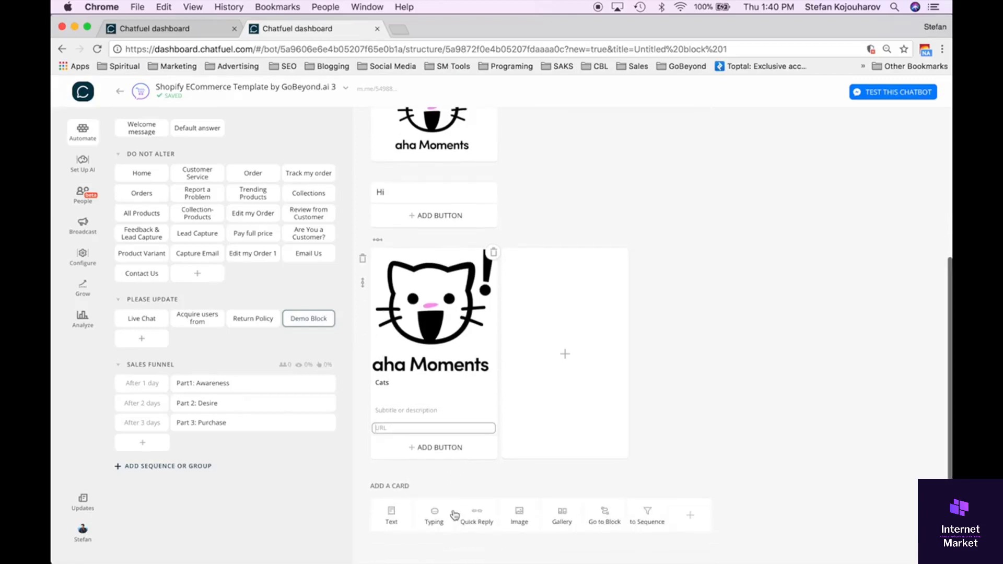
click(439, 447)
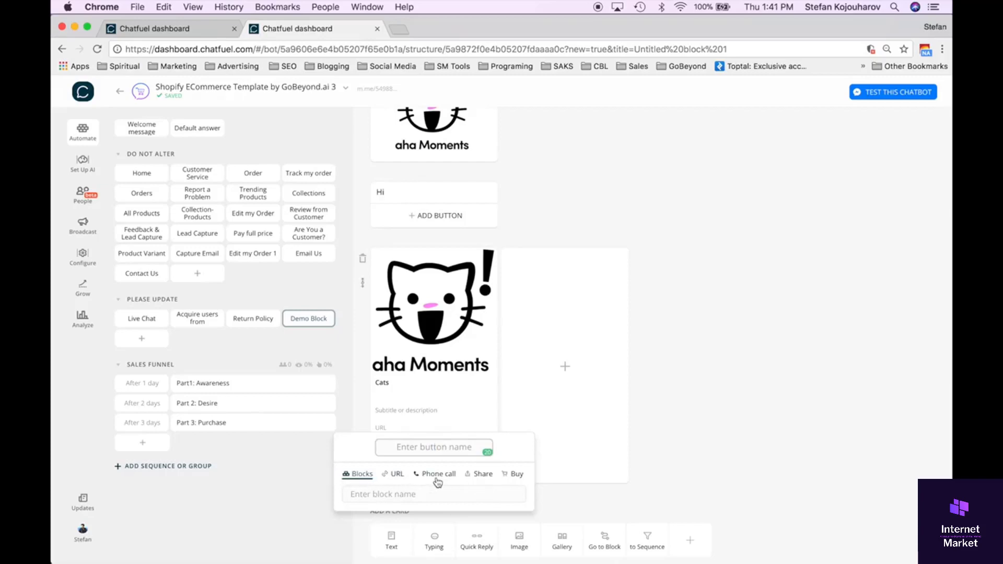
click(483, 475)
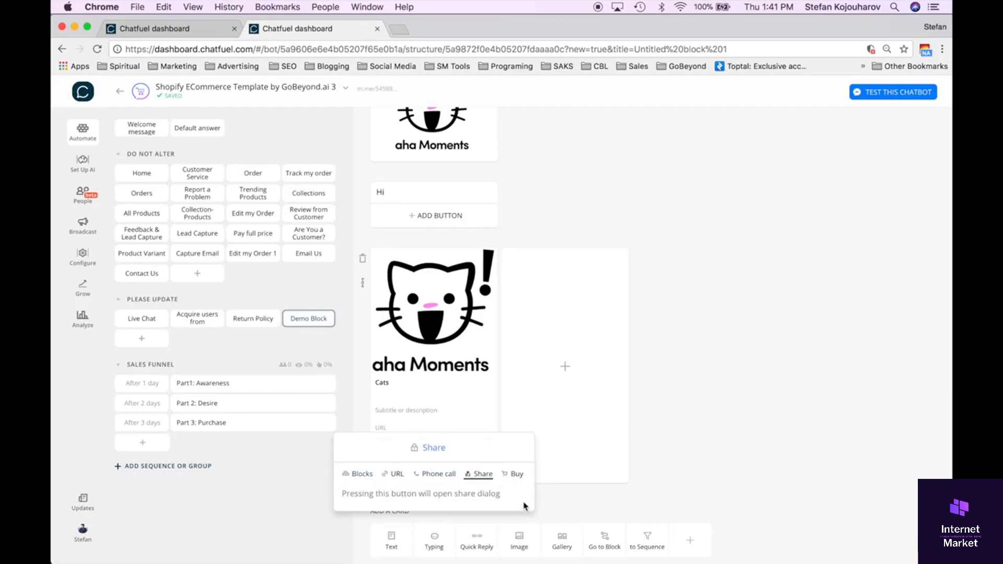
click(542, 497)
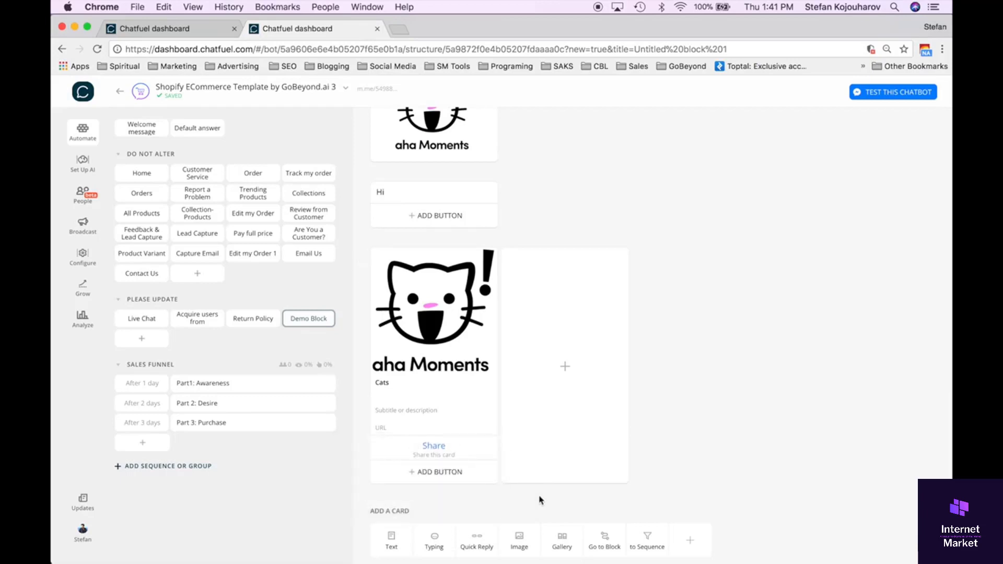
Add a second button named "Demo2" to the Cats gallery card, linked to a newly created block "Demo2".
click(434, 473)
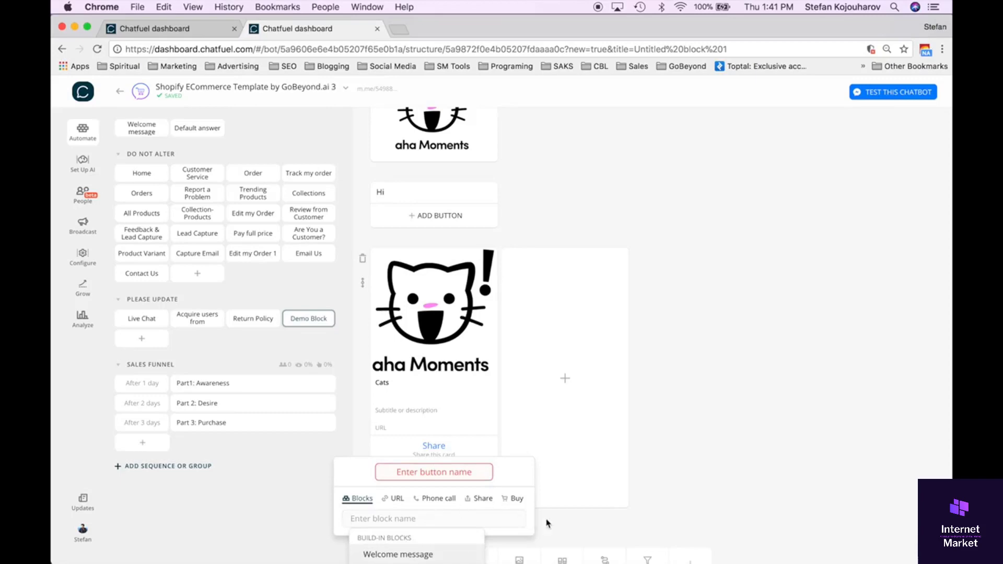
text(D)
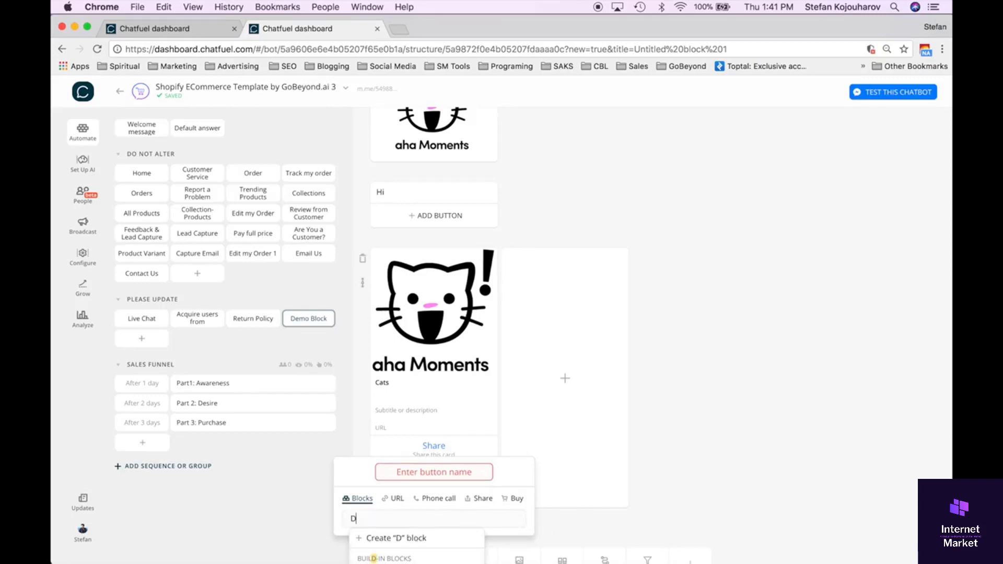
text(emo2)
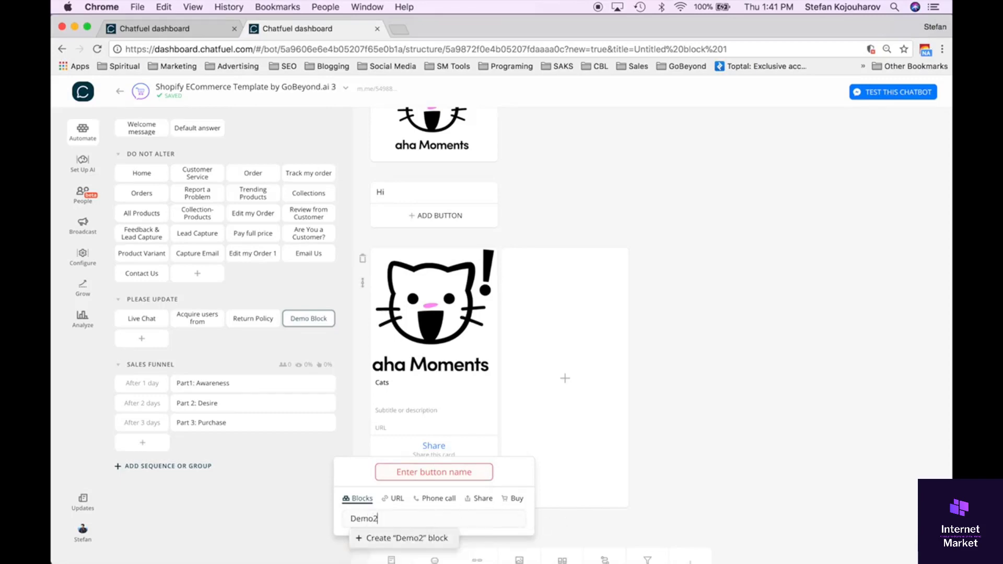
click(381, 541)
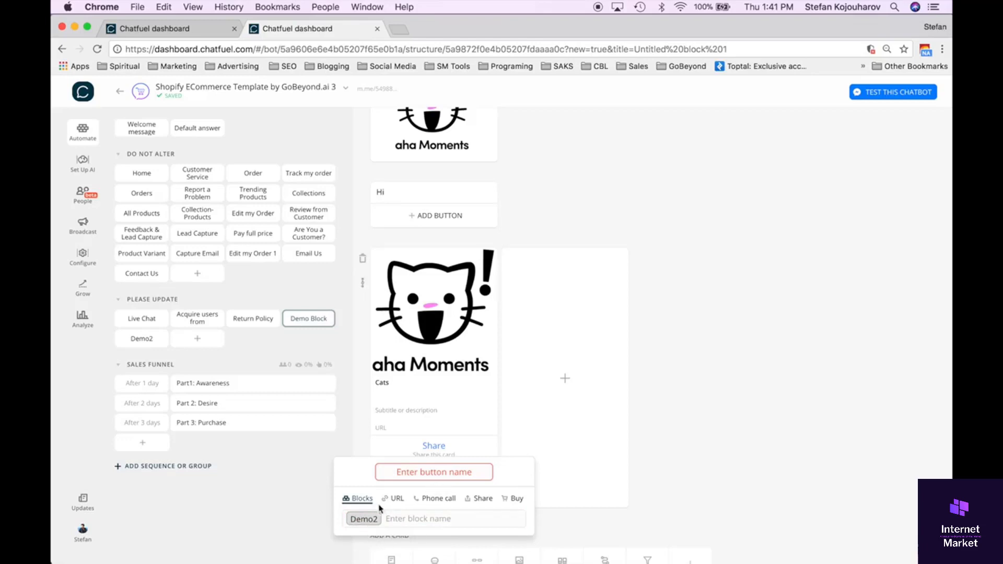
click(432, 472)
text(D)
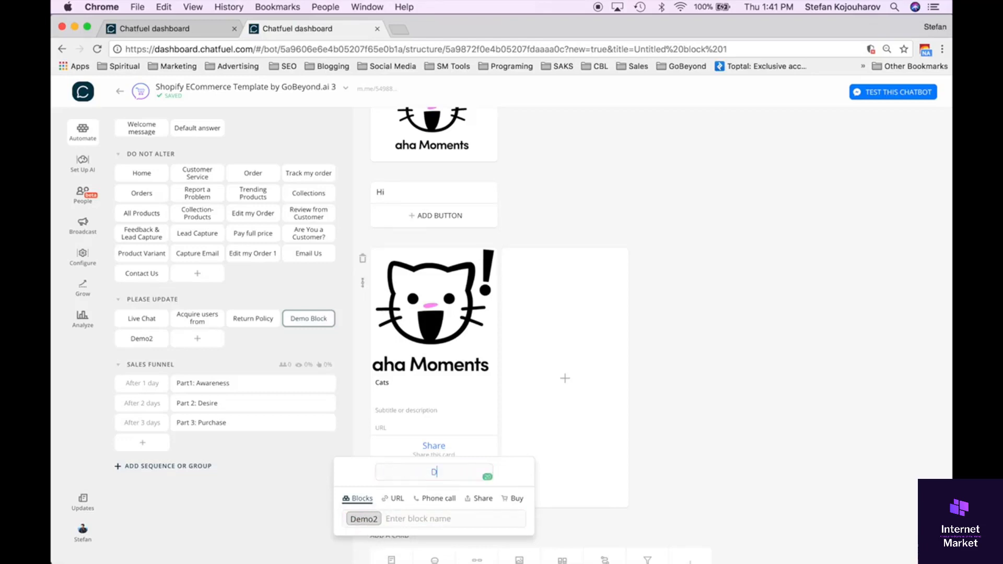
text(emo2)
click(596, 529)
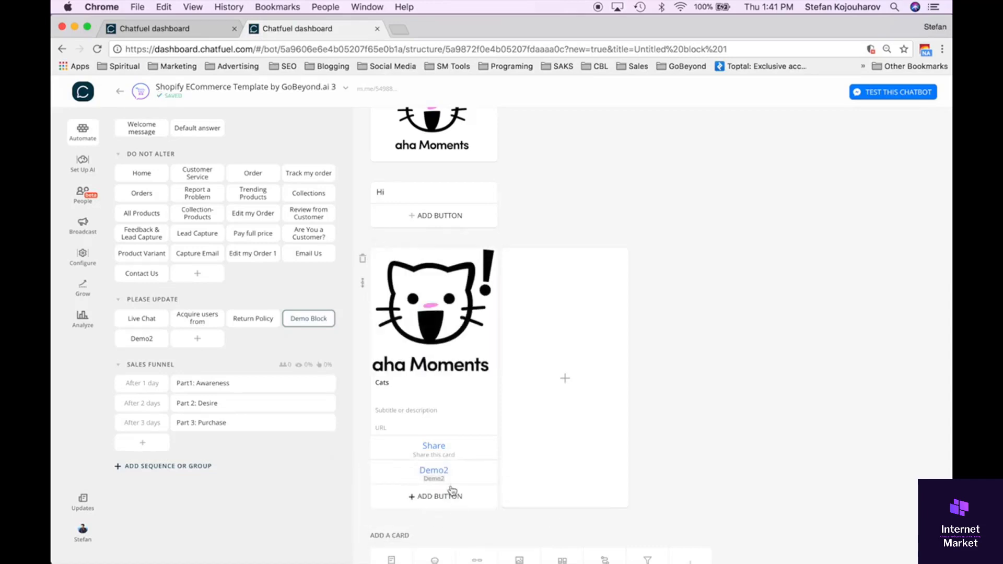
Open the Demo2 block and add a Go to Block card with a filter.
click(138, 342)
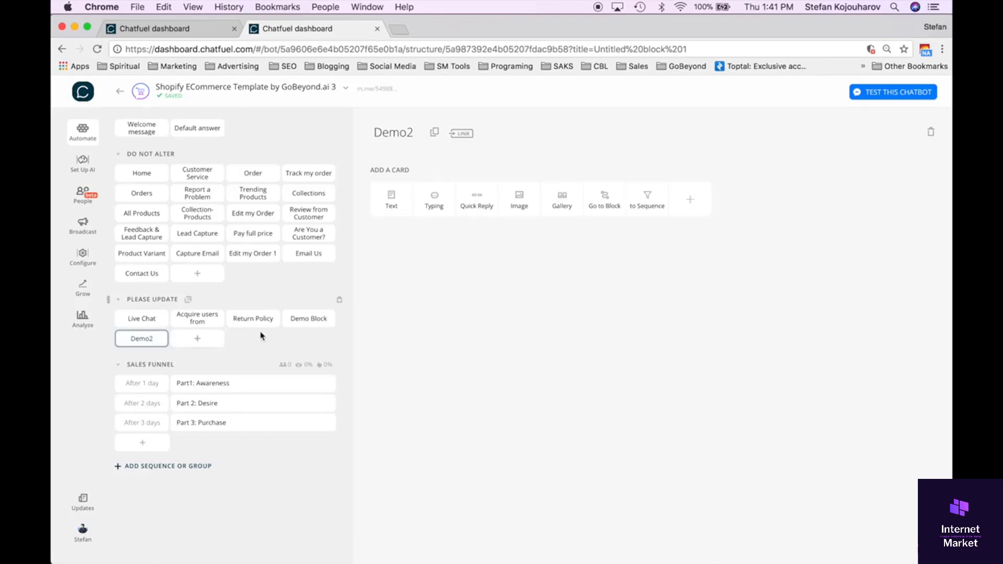
click(604, 207)
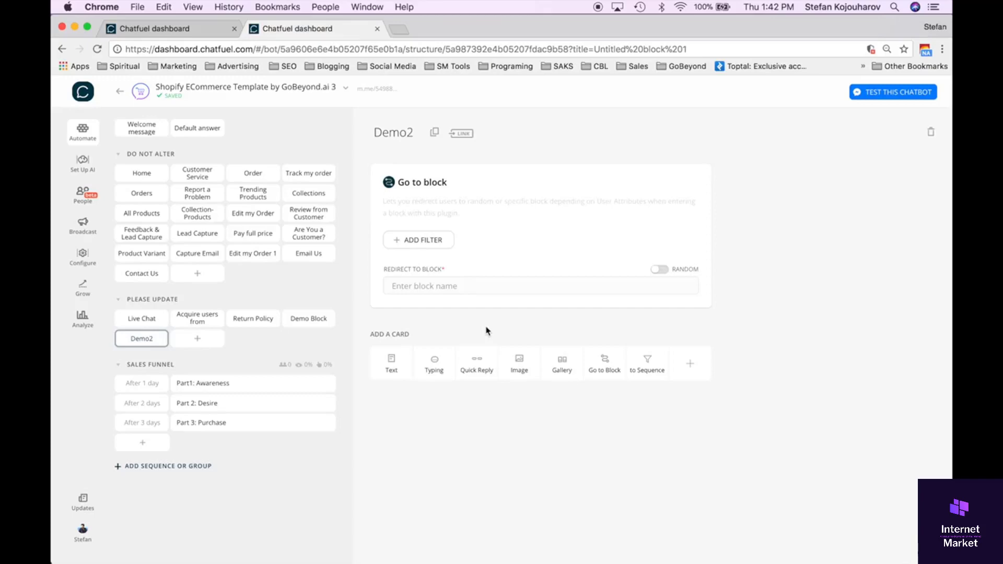
click(430, 241)
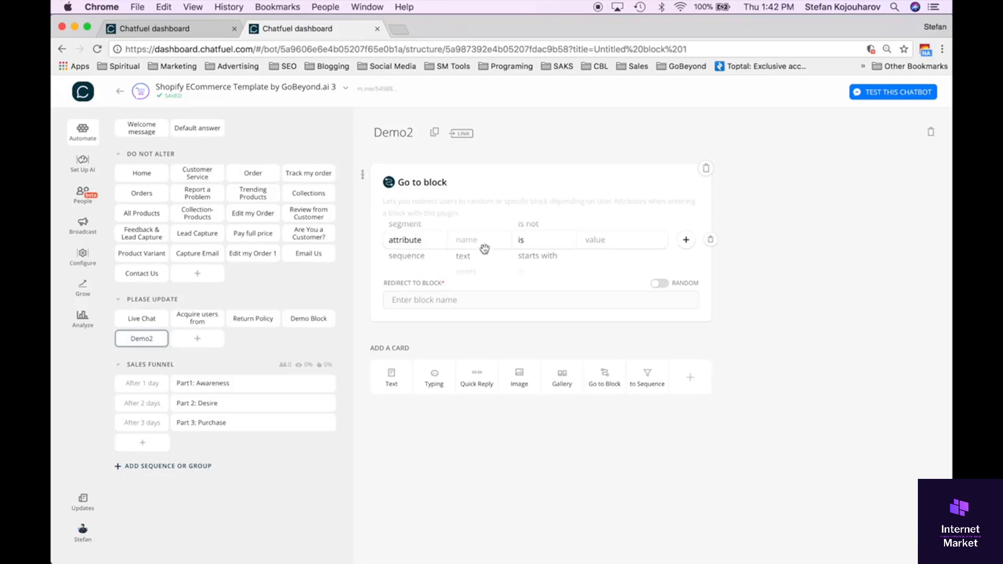
Set the Go to Block filter to the attribute gender is male.
click(473, 261)
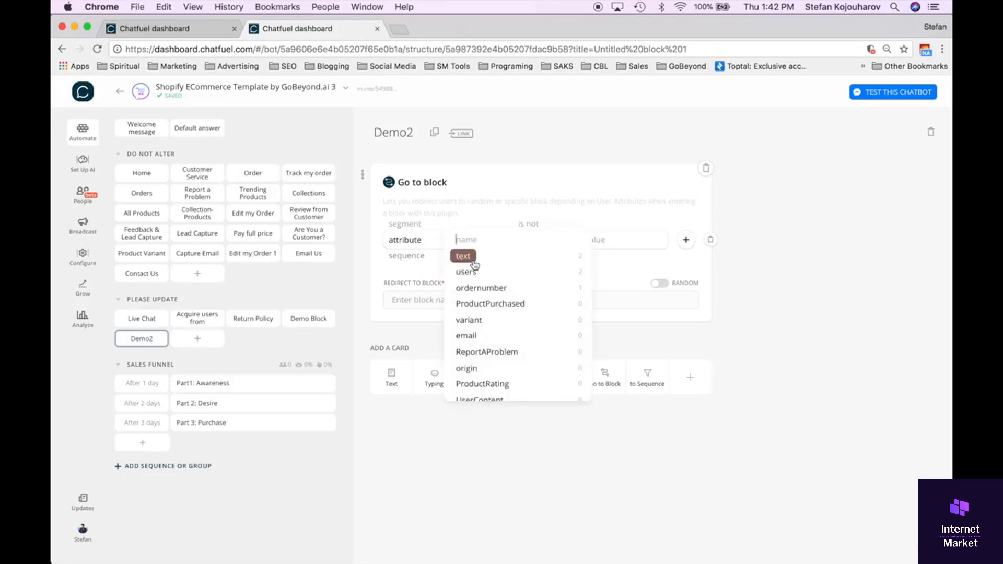
scroll(515, 359, down, 3)
scroll(514, 359, down, 6)
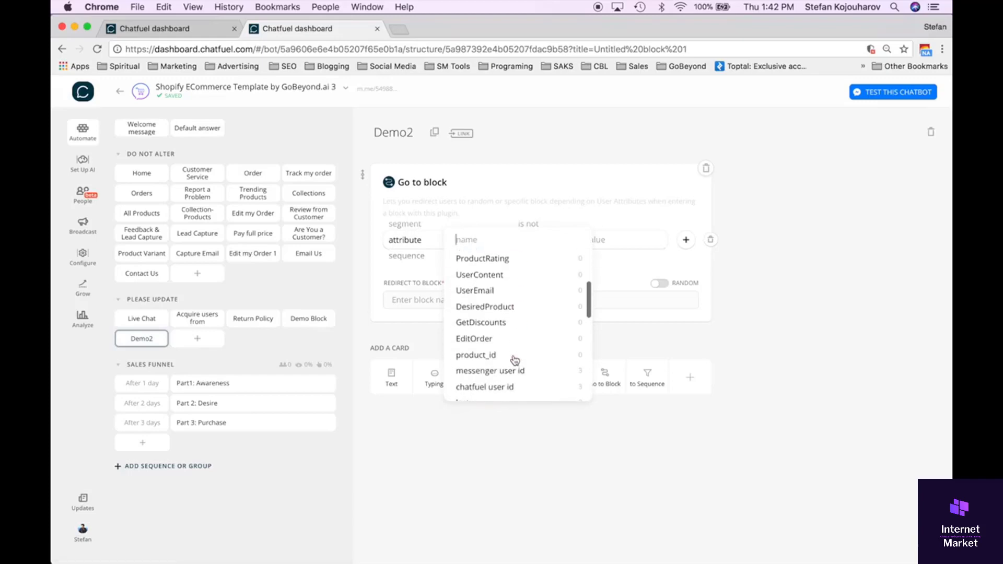
scroll(514, 359, down, 5)
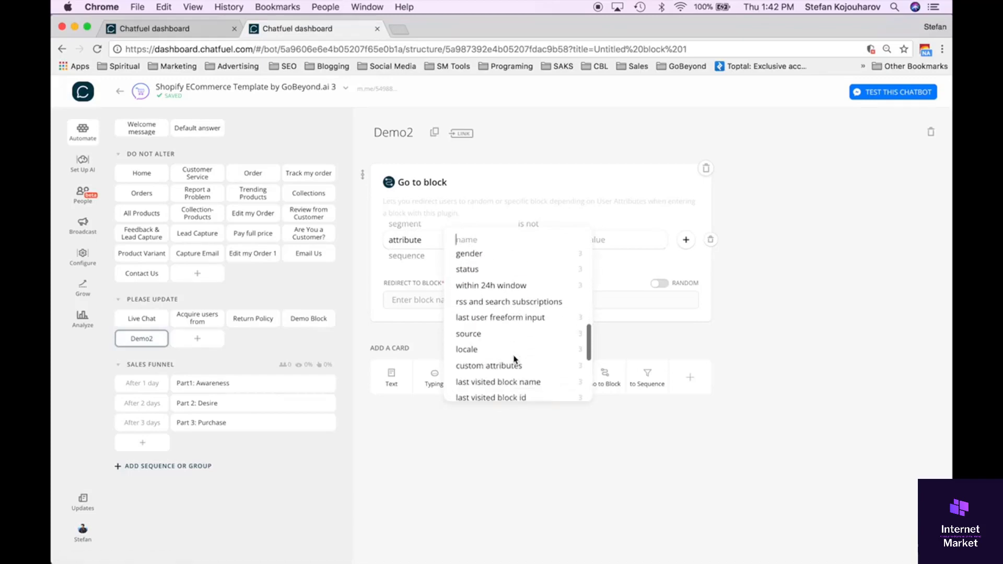
scroll(515, 360, down, 3)
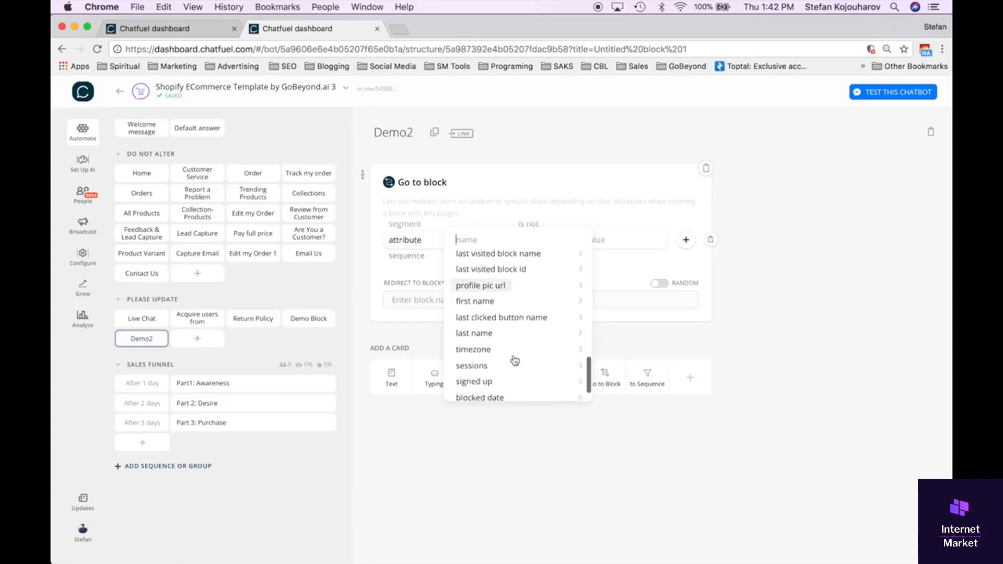
scroll(515, 360, up, 5)
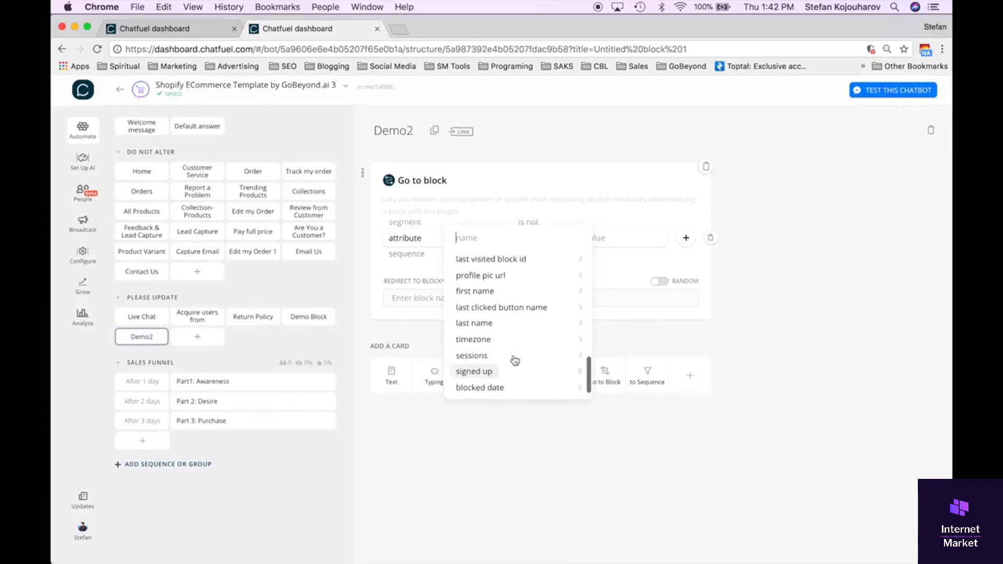
scroll(514, 359, up, 4)
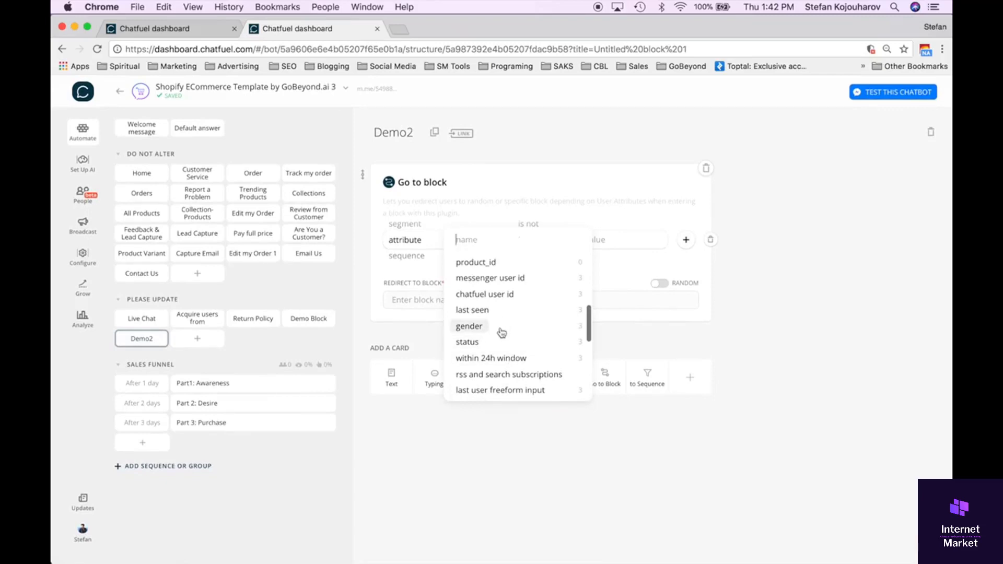
click(502, 328)
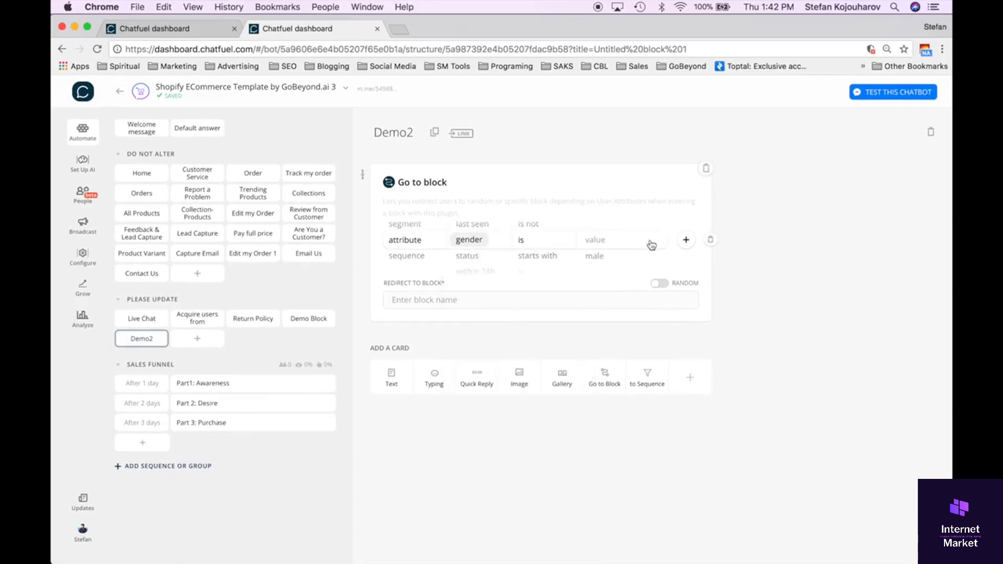
click(619, 241)
click(617, 257)
Redirect the filtered users to a newly created block "Male", view that empty block and return to Demo2.
click(490, 302)
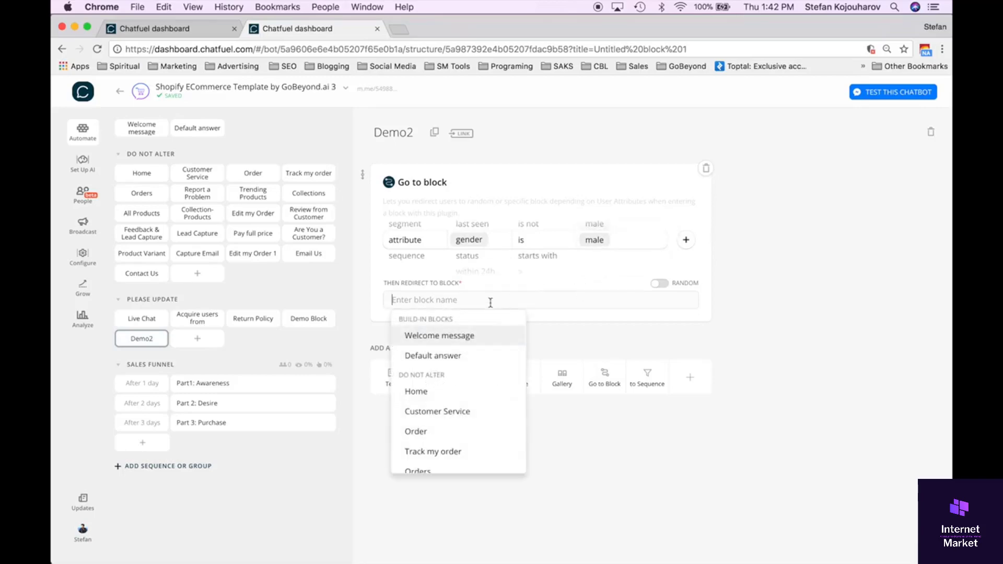
text(Male)
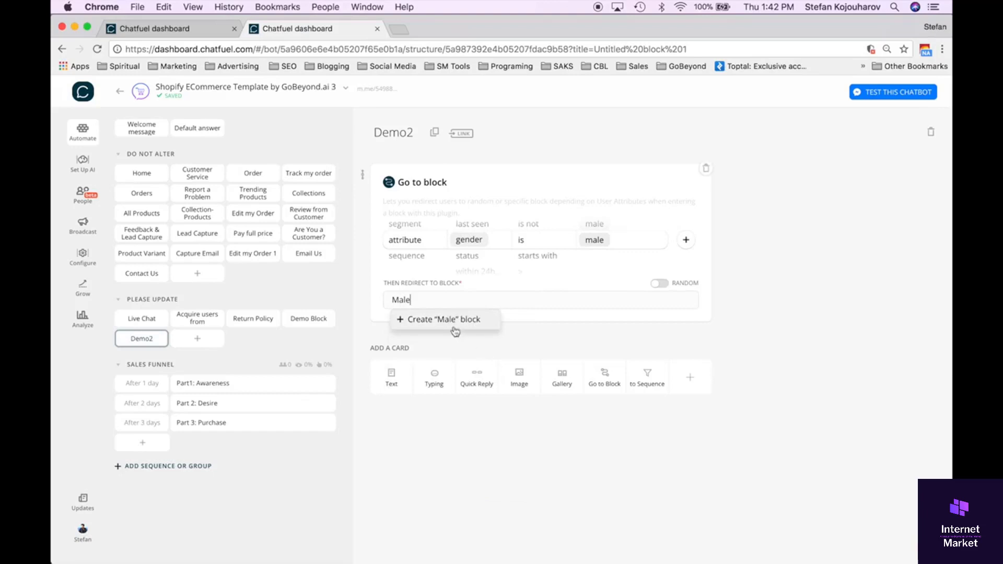
click(454, 329)
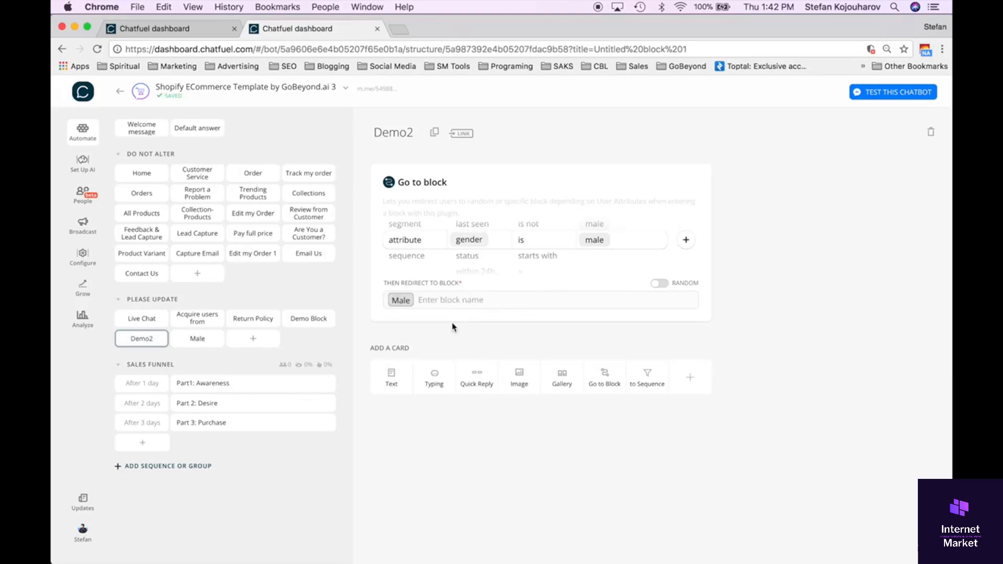
click(211, 344)
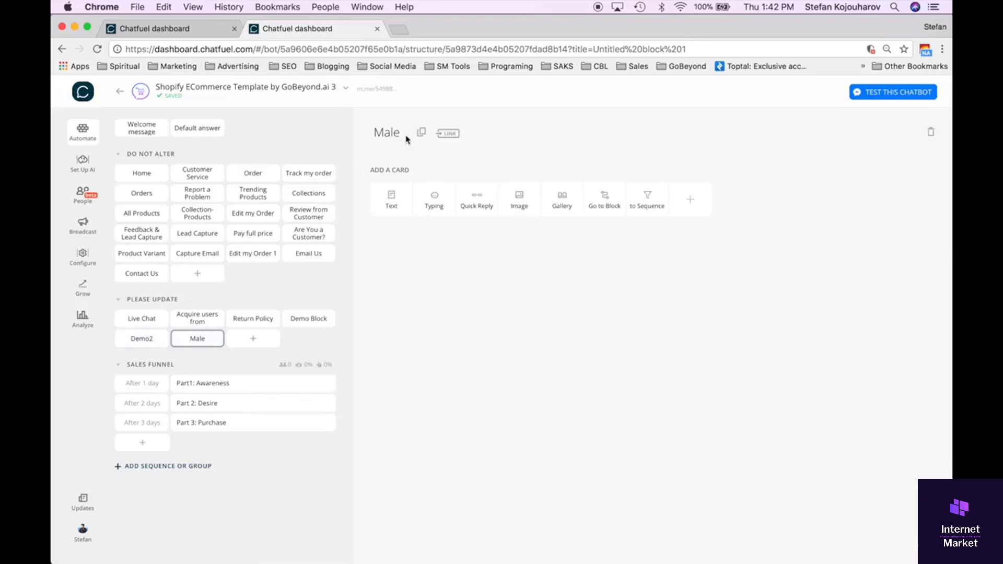
click(151, 339)
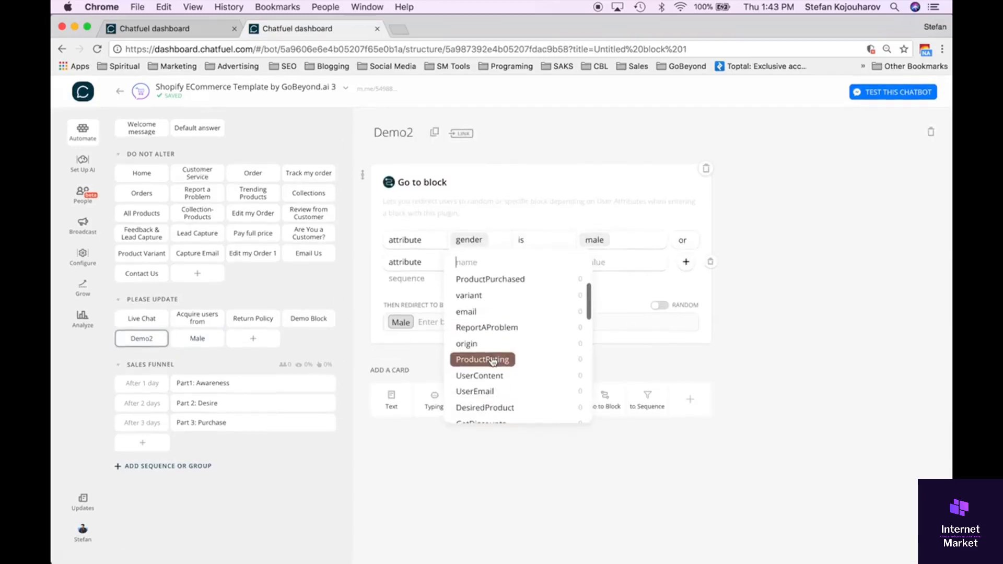
Add a second condition to the Demo2 Go to Block filter, joined with or: attribute DesiredProduct is tshirts.
scroll(492, 361, down, 2)
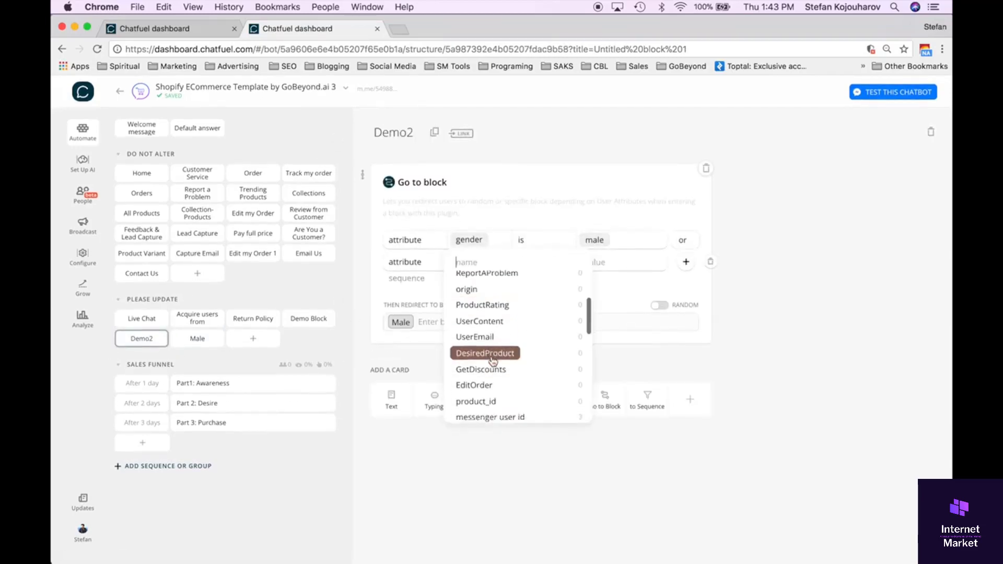
scroll(492, 361, down, 5)
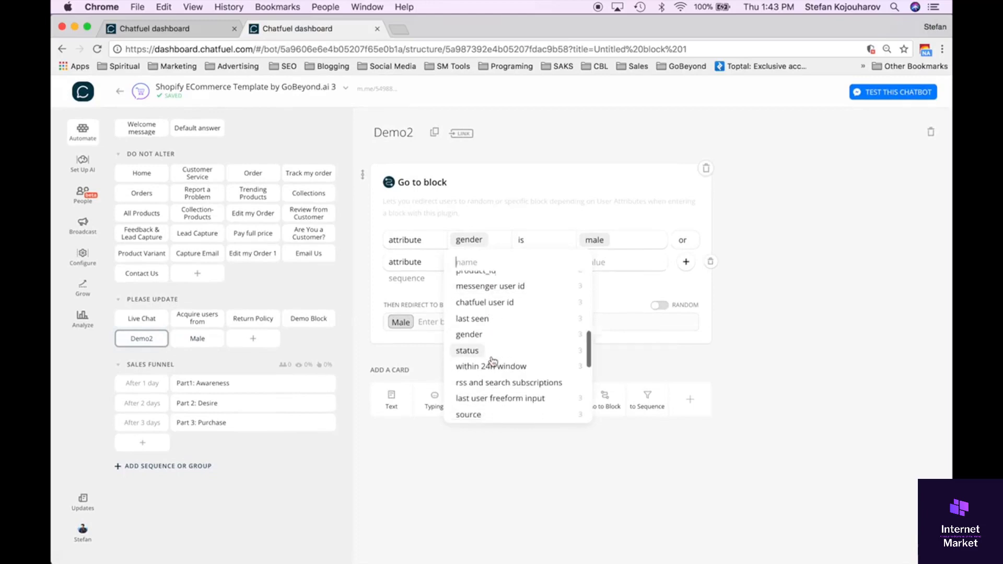
scroll(492, 361, down, 8)
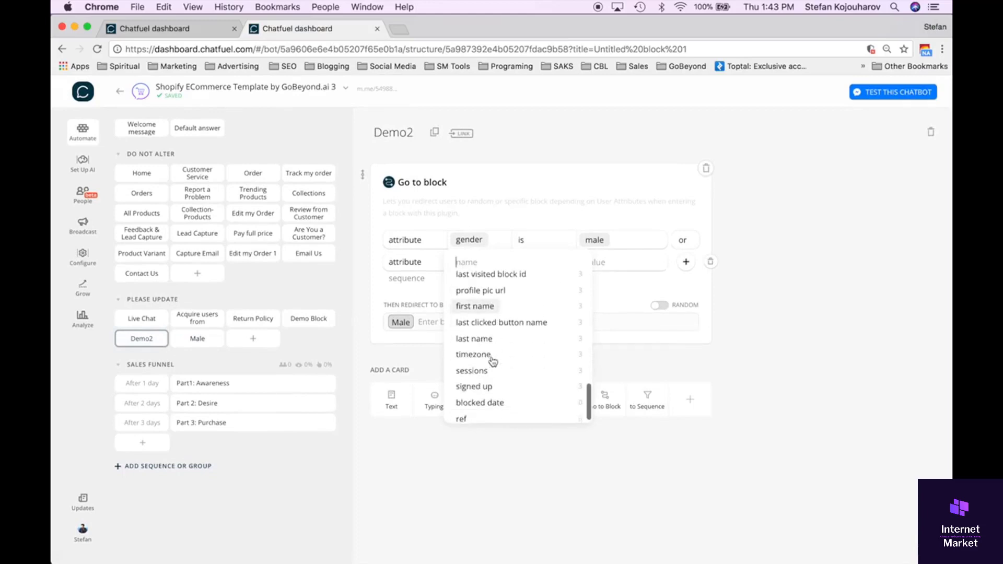
scroll(492, 361, down, 1)
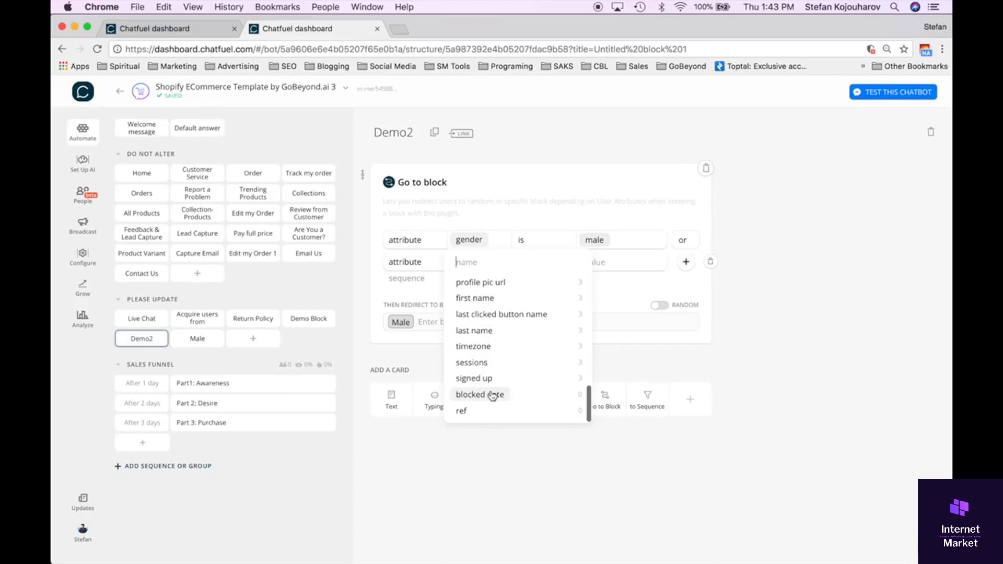
scroll(492, 395, up, 7)
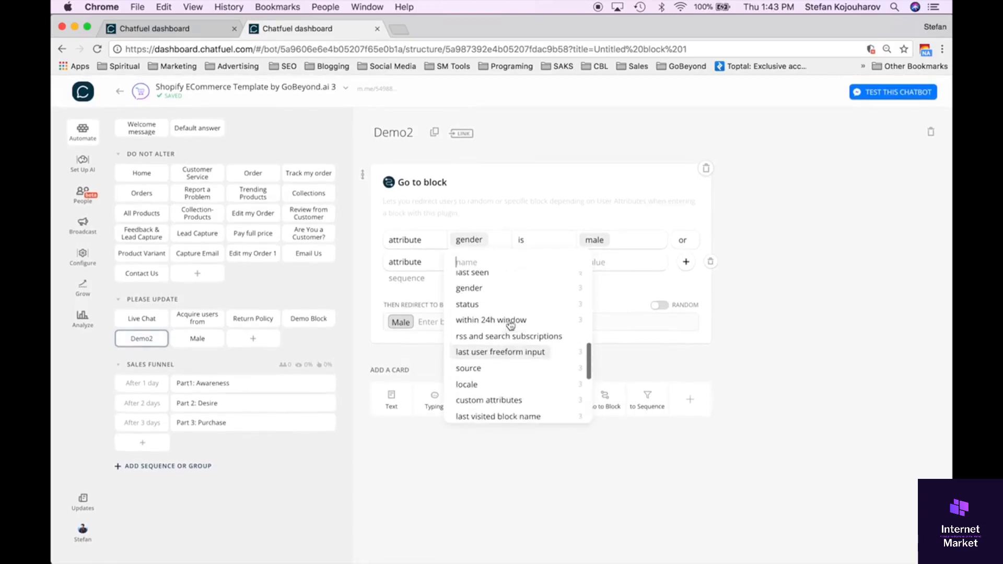
scroll(510, 329, up, 2)
scroll(506, 340, up, 1)
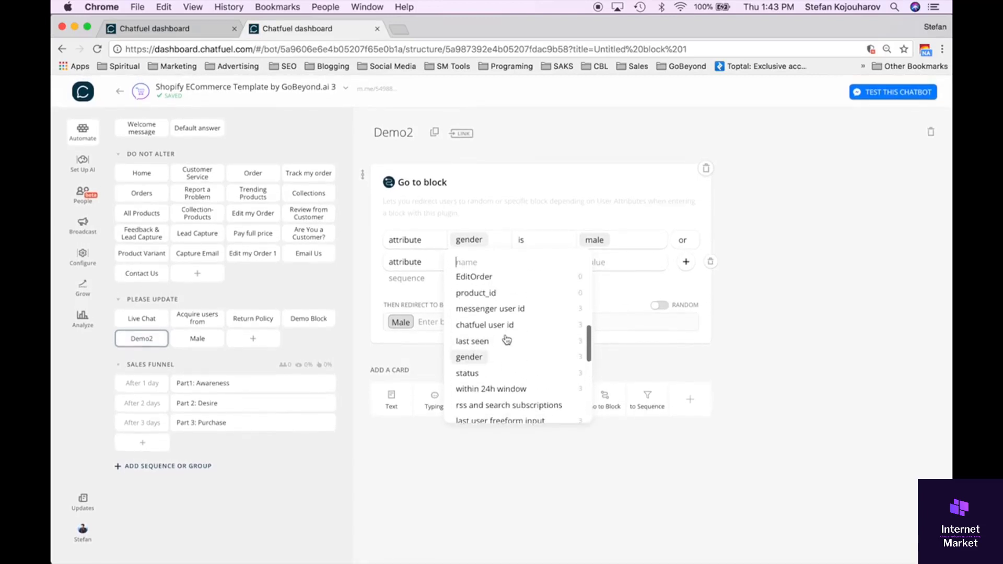
scroll(506, 337, up, 1)
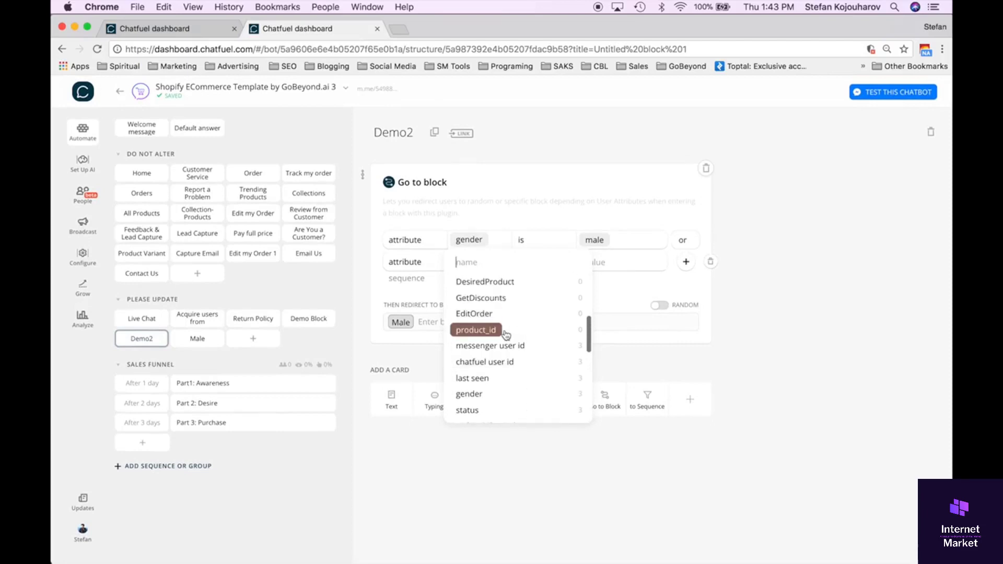
scroll(506, 334, up, 2)
click(505, 315)
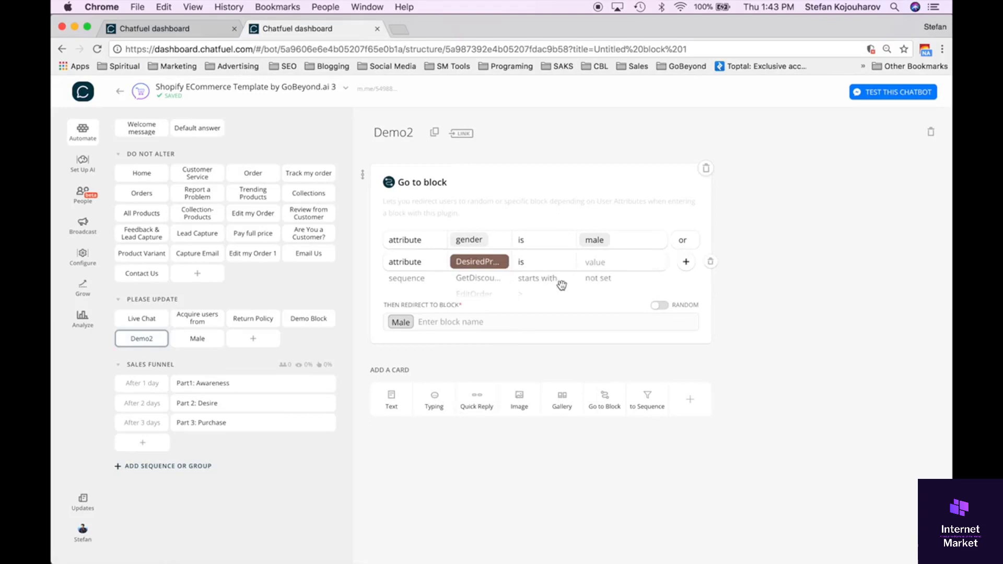
click(606, 263)
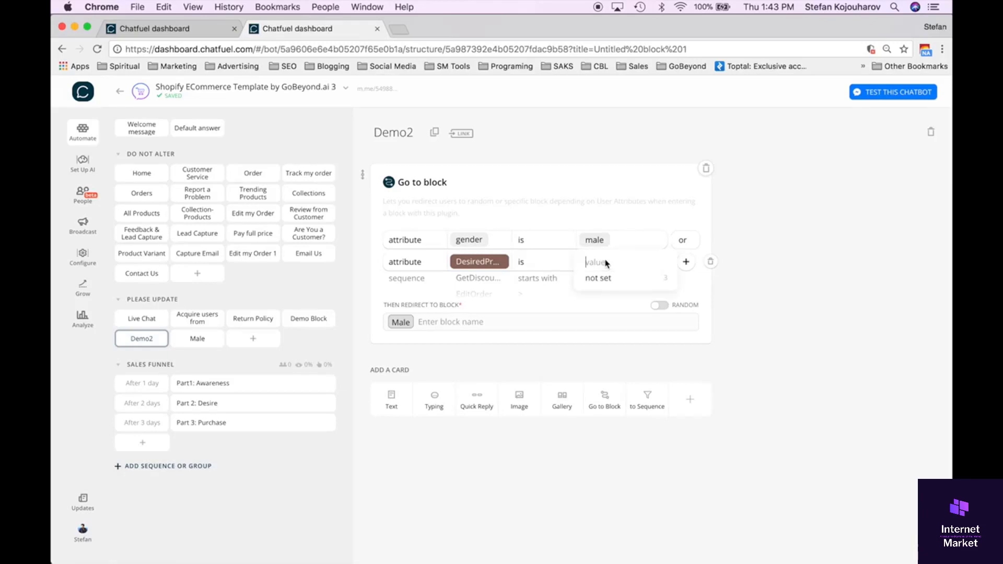
text(tshirts)
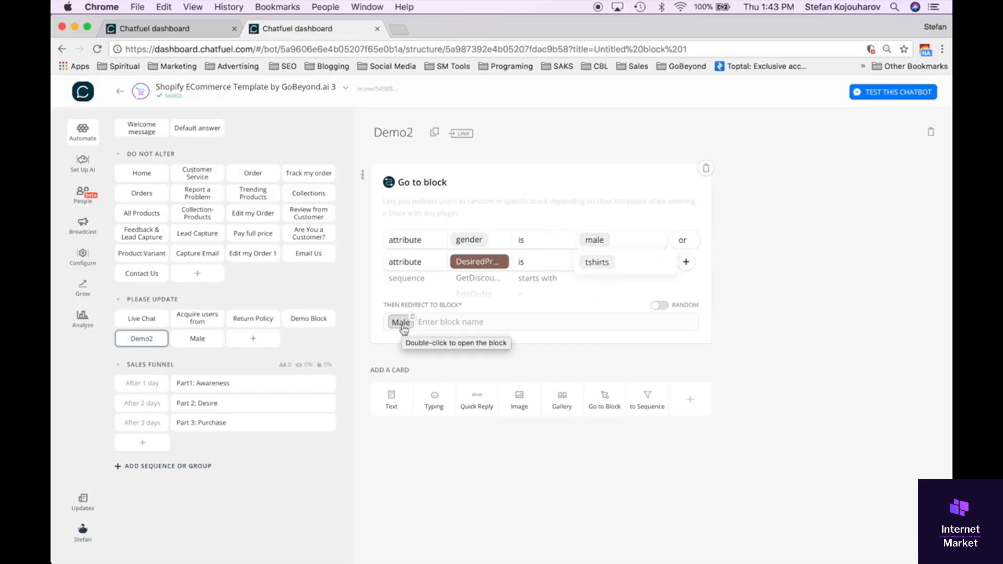
click(542, 296)
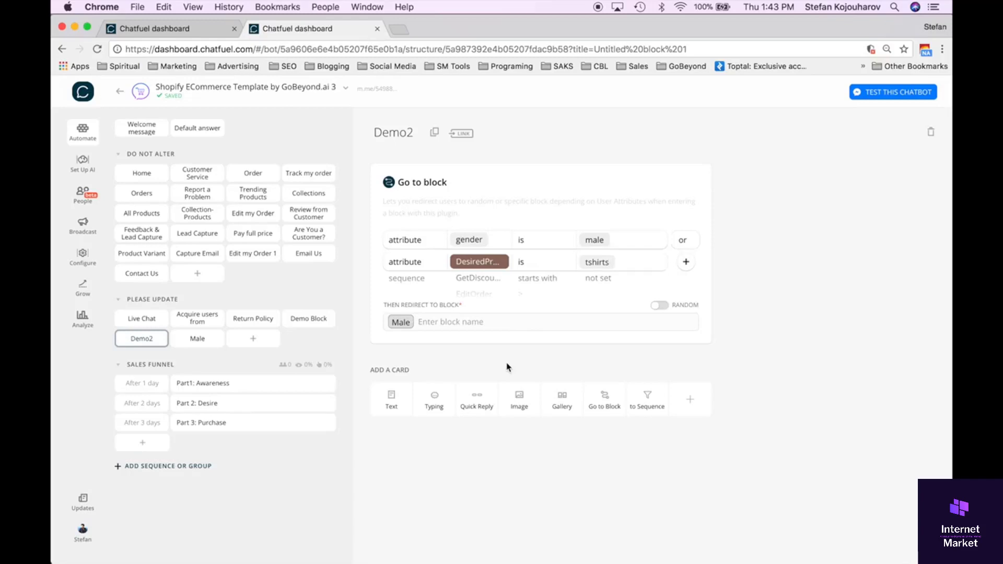
Add a second Go to Block card to Demo2 and filter it to attribute gender is not male.
click(601, 404)
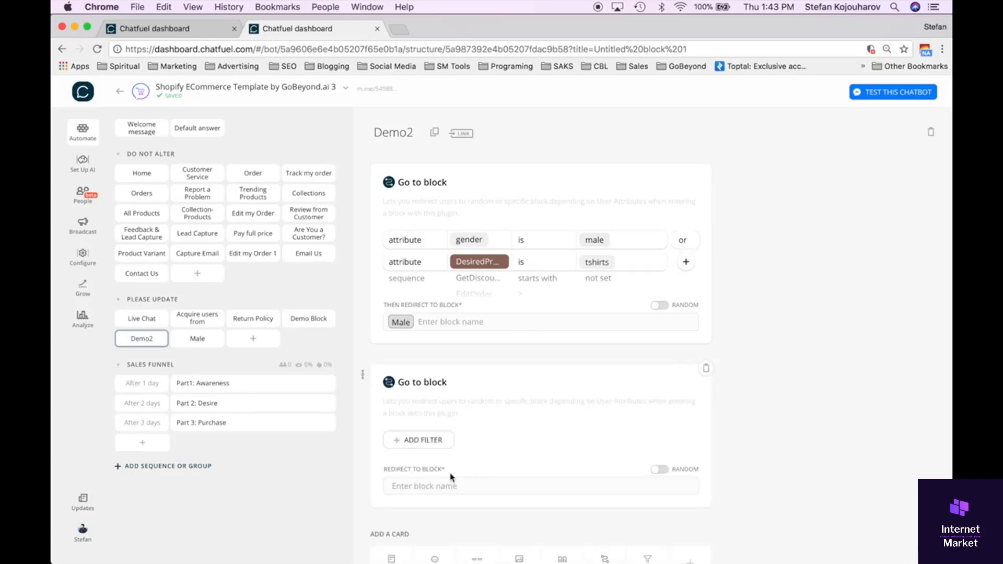
click(424, 441)
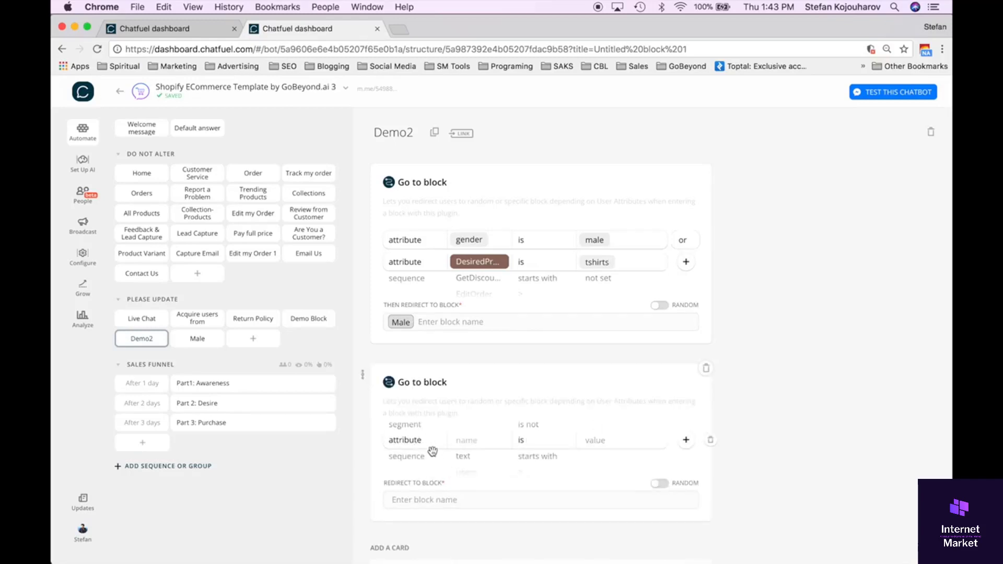
click(478, 444)
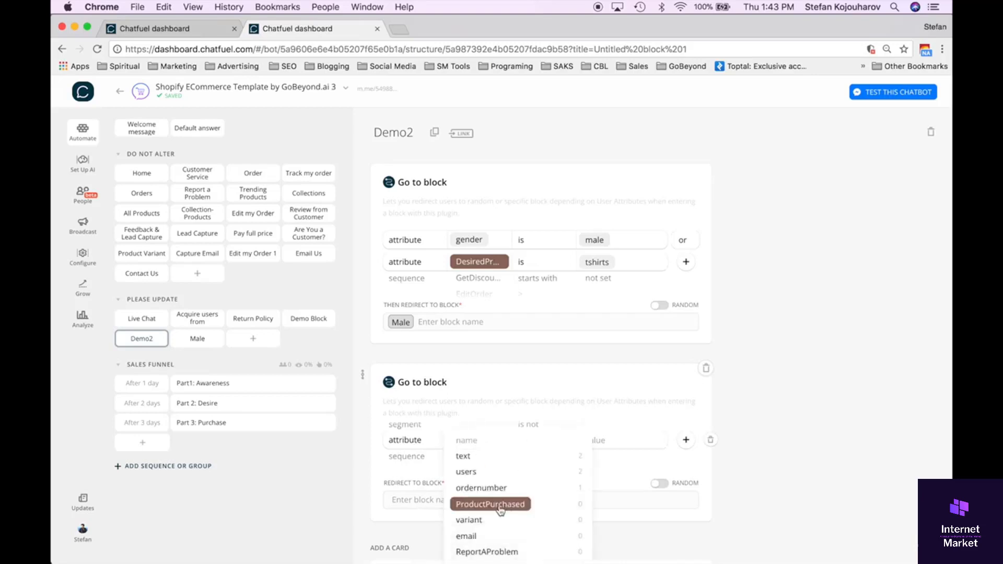
scroll(500, 510, down, 10)
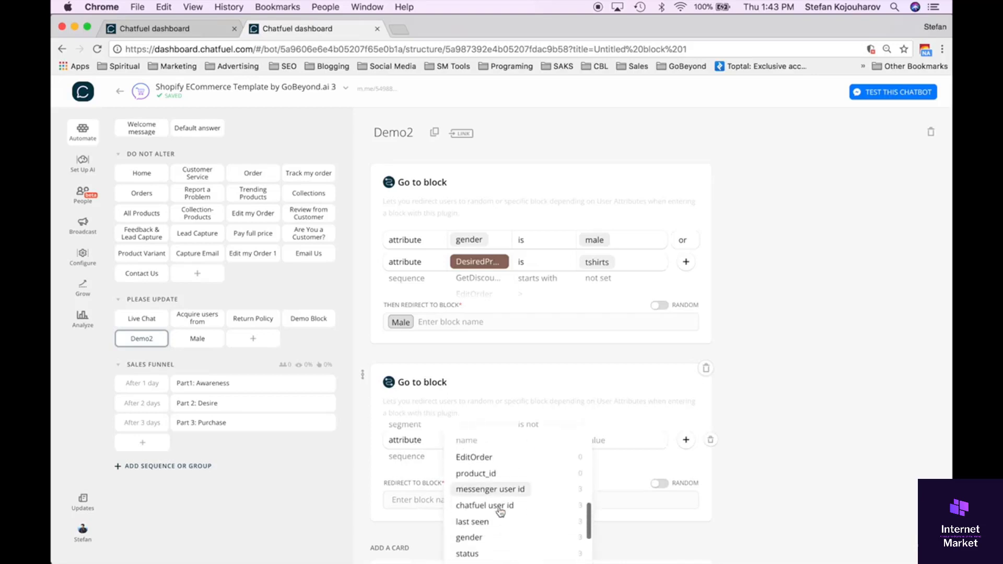
click(494, 537)
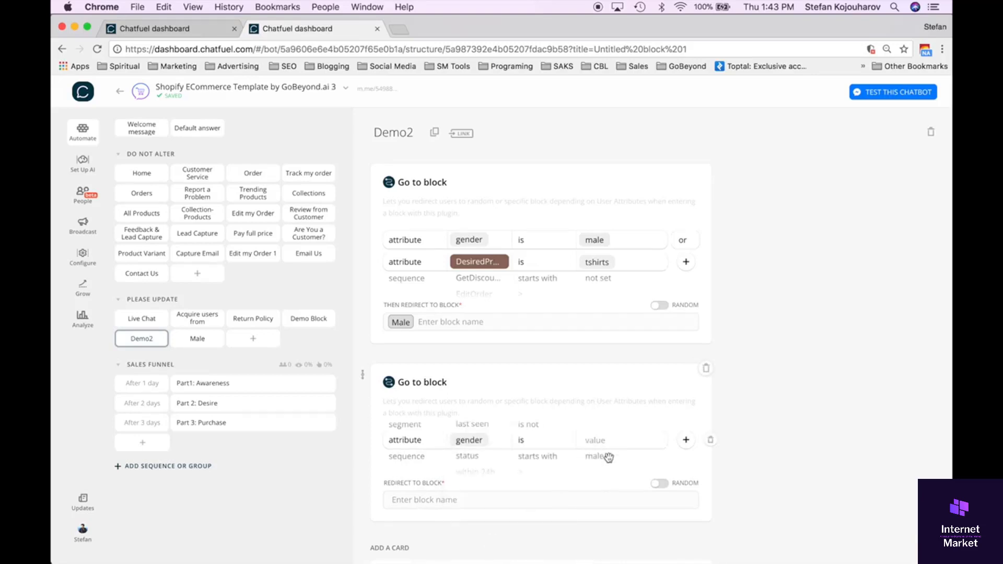
click(542, 427)
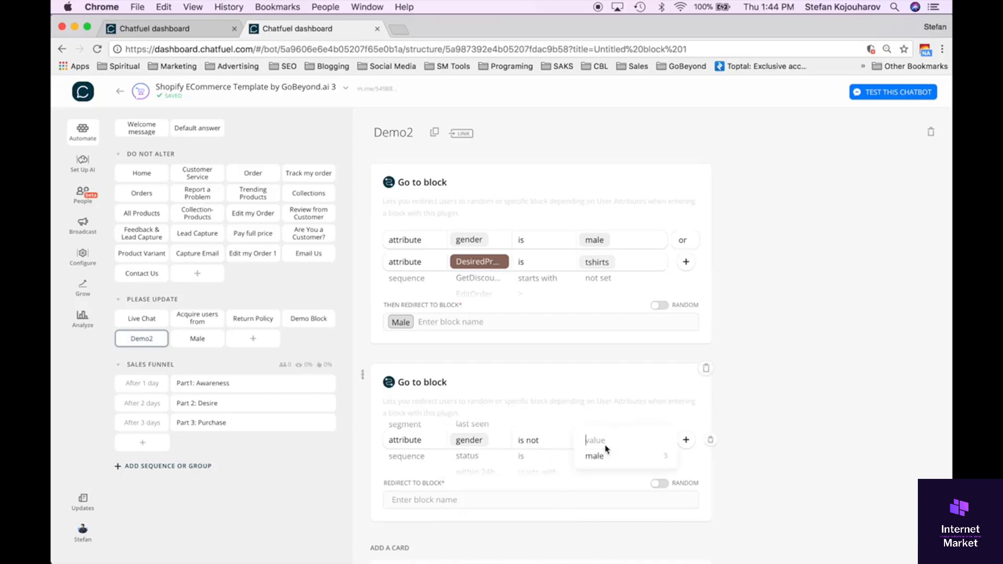
click(600, 456)
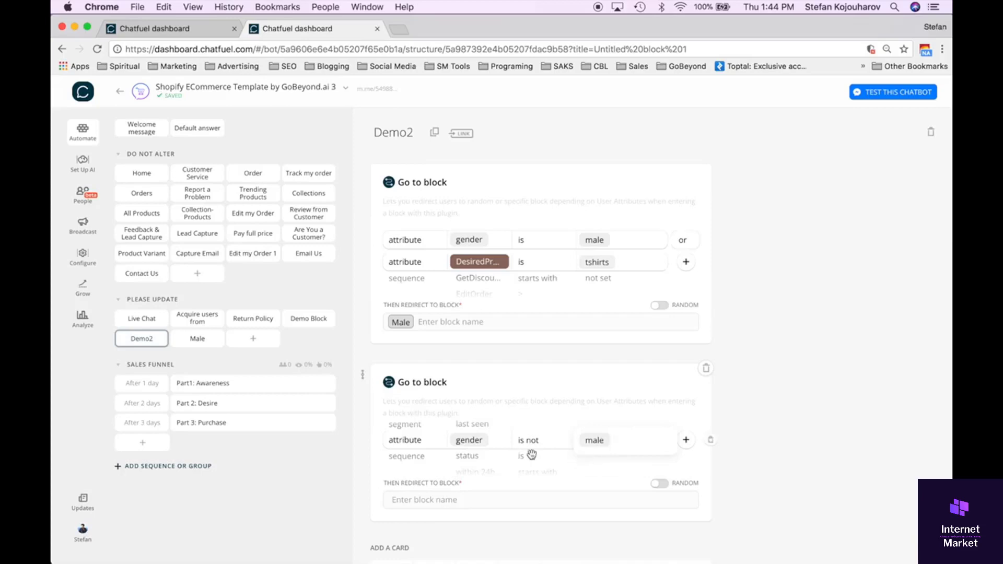
click(726, 467)
Redirect the users matched by the second Go to Block card to a newly created block "female".
scroll(725, 466, down, 2)
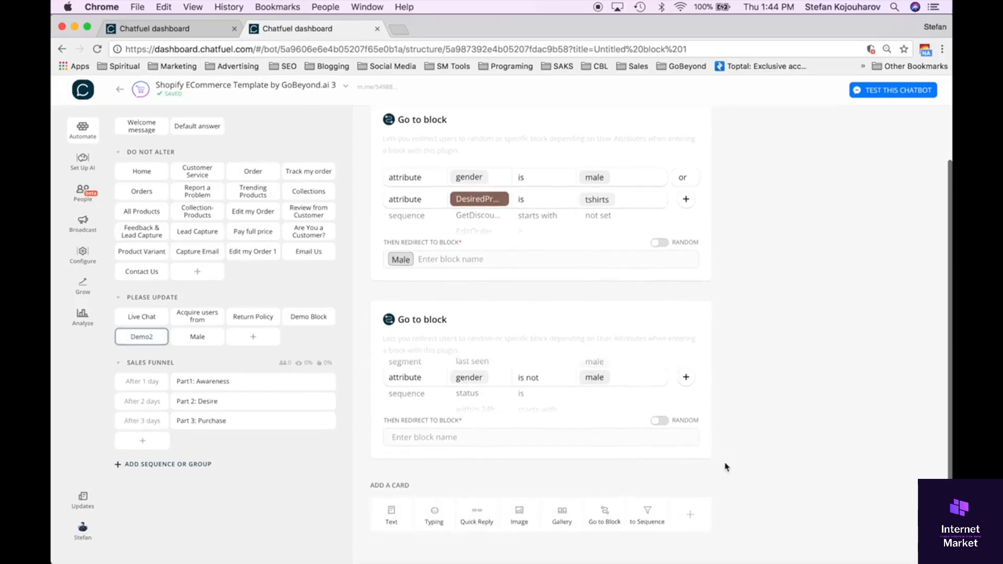
click(495, 447)
text(fea)
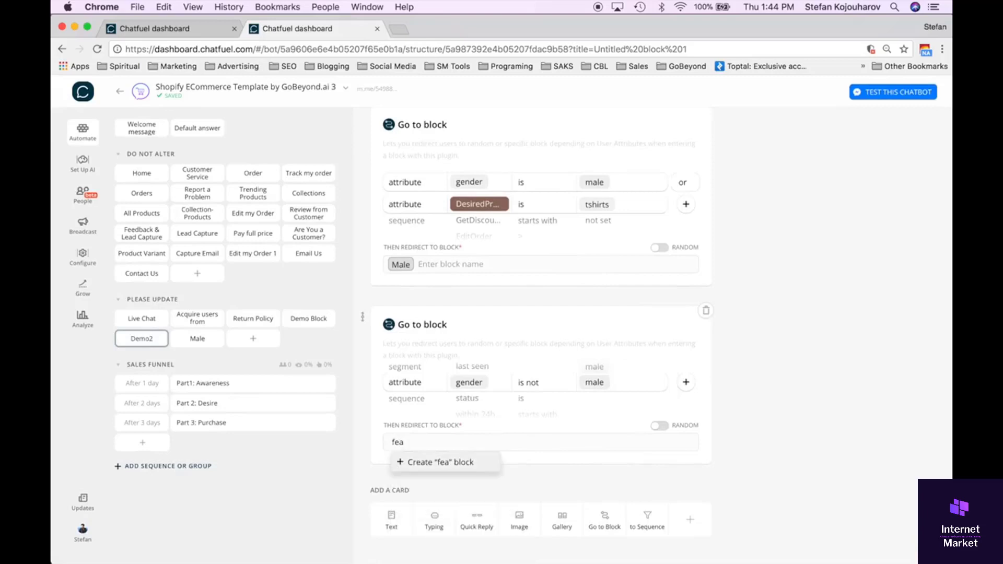
key(BackSpace)
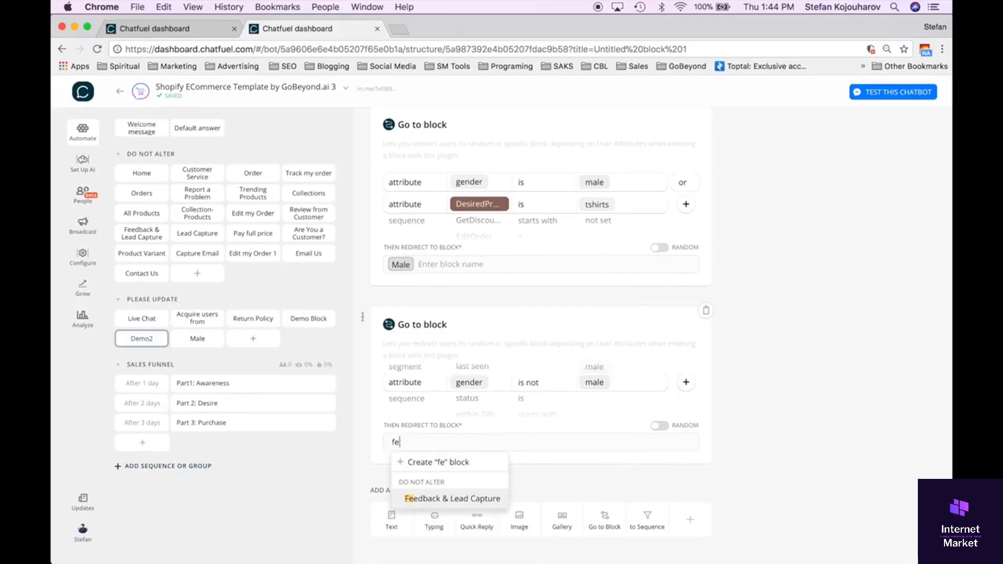
text(mal)
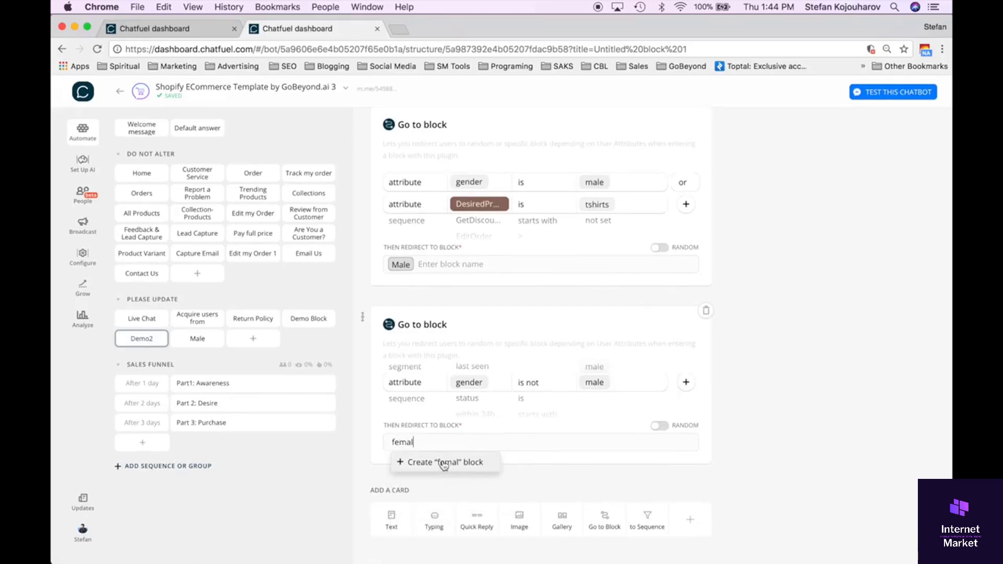
text(e)
click(429, 467)
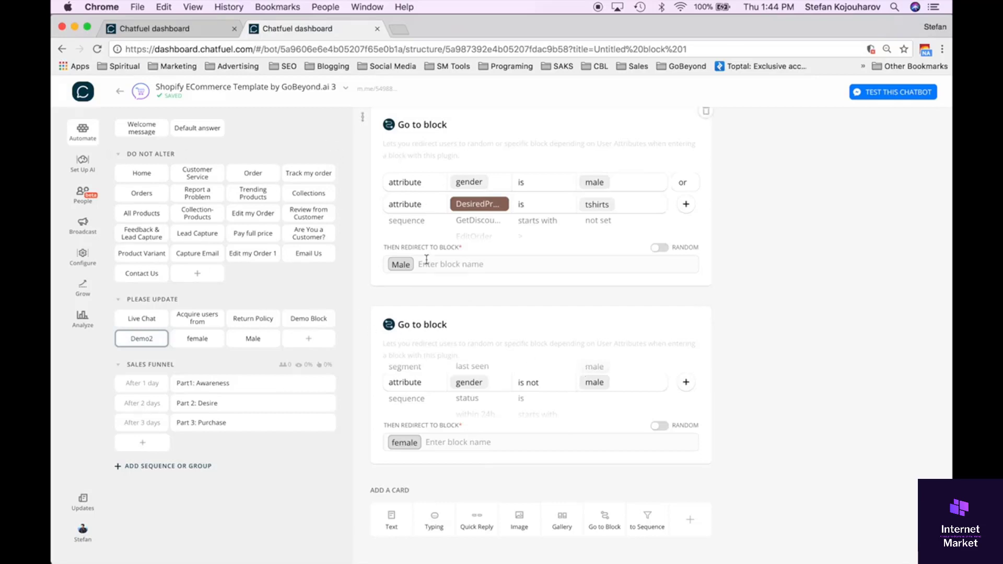
Review the Demo Block, Male and female blocks in turn, then return to Demo2.
scroll(426, 260, up, 2)
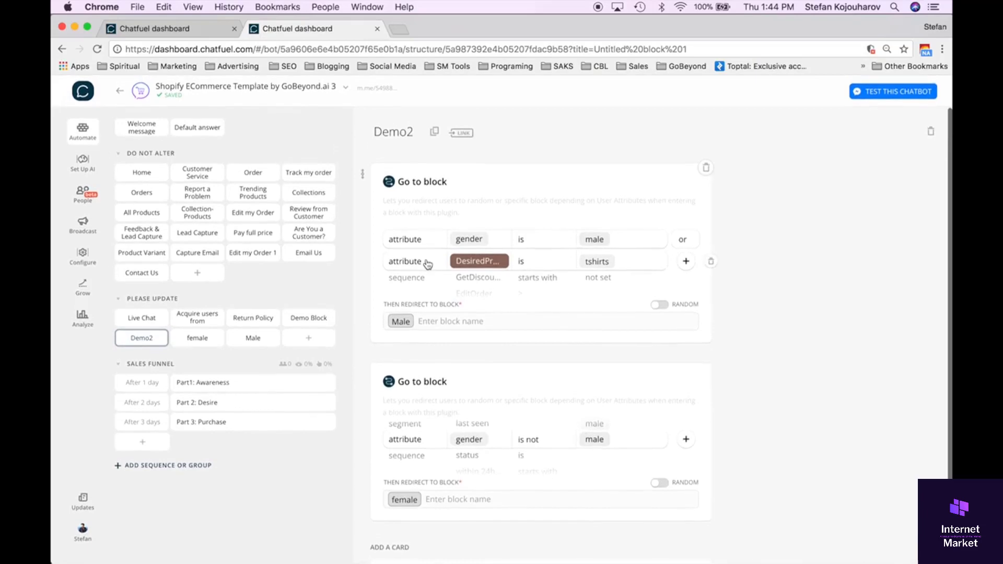
click(309, 320)
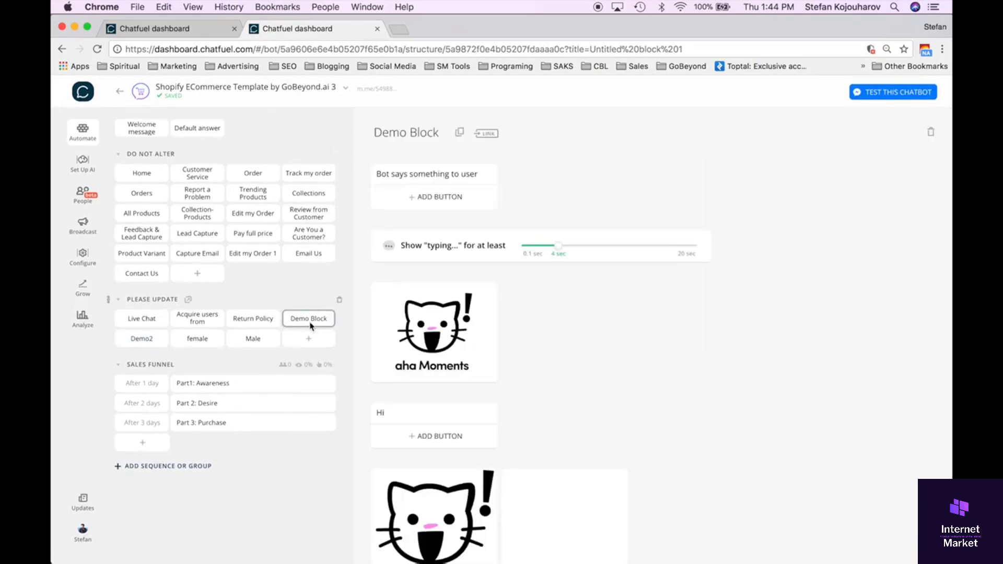
click(252, 340)
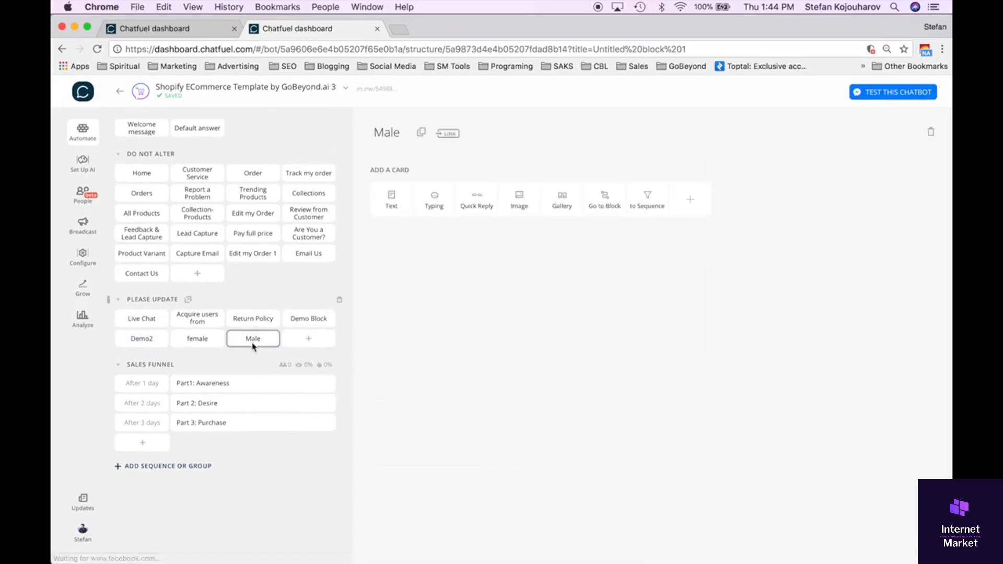
click(199, 344)
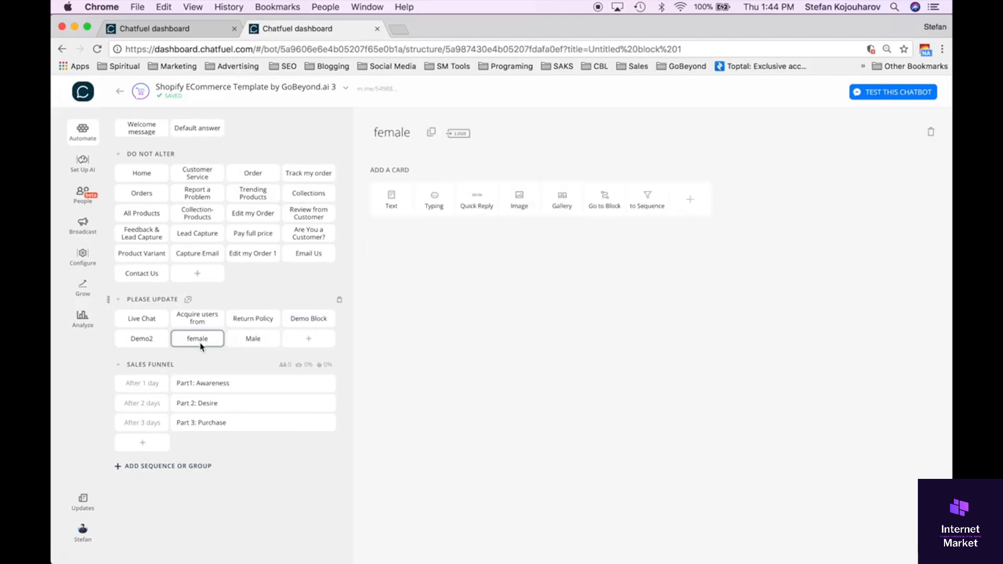
click(254, 344)
click(150, 344)
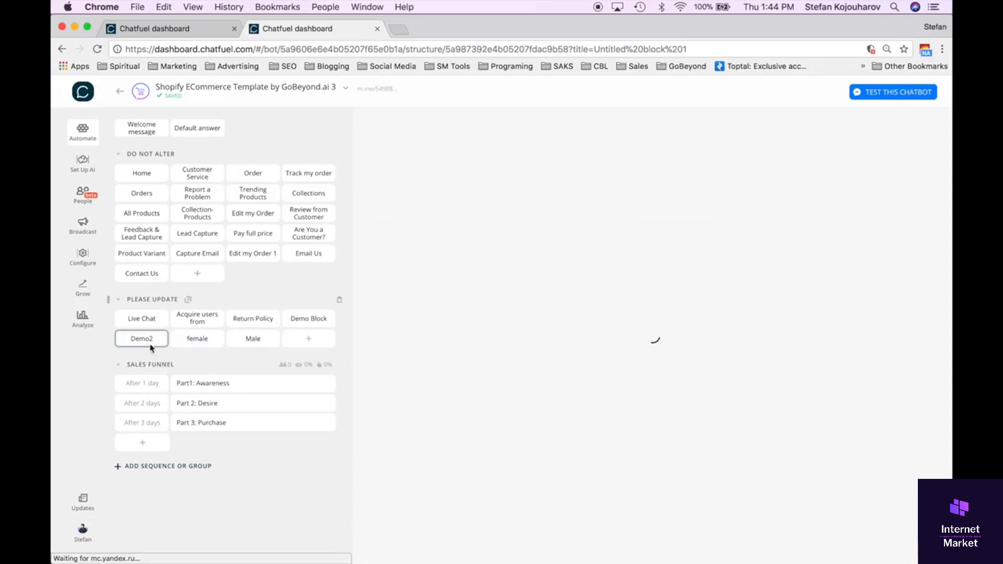
Open Demo Block and review its cards from the opening text through the Cats gallery card's buttons.
click(318, 325)
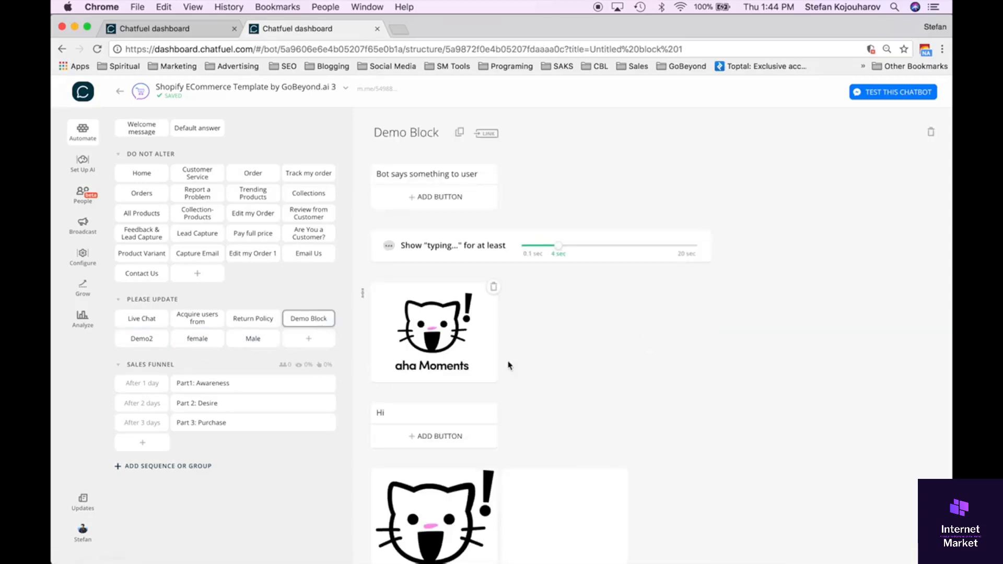
scroll(582, 395, down, 3)
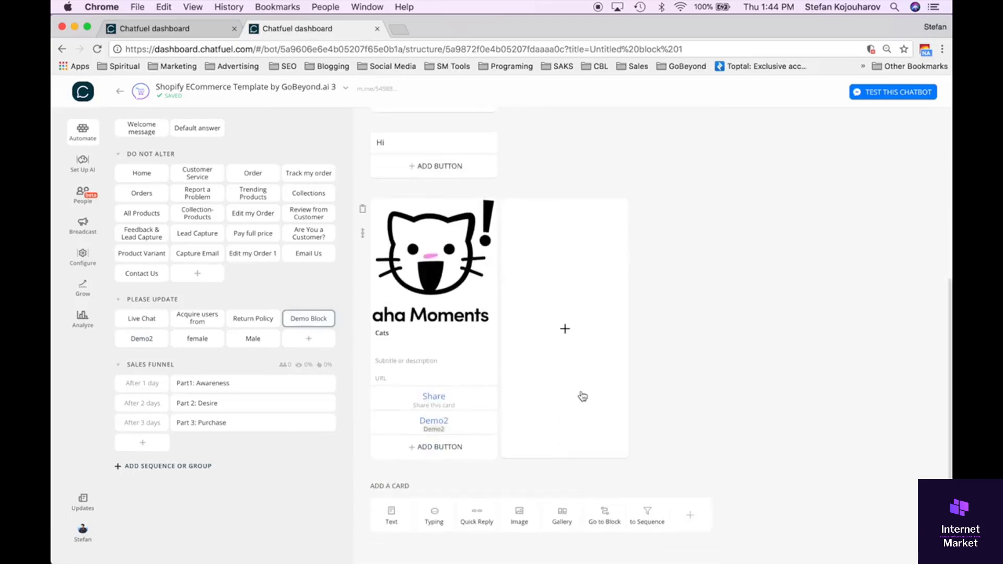
scroll(583, 395, up, 5)
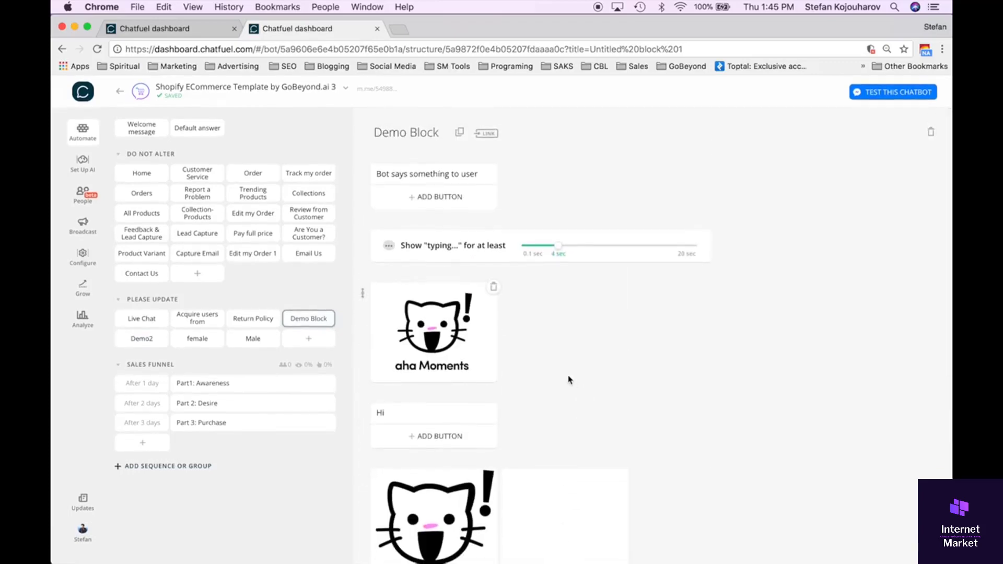
scroll(570, 380, down, 5)
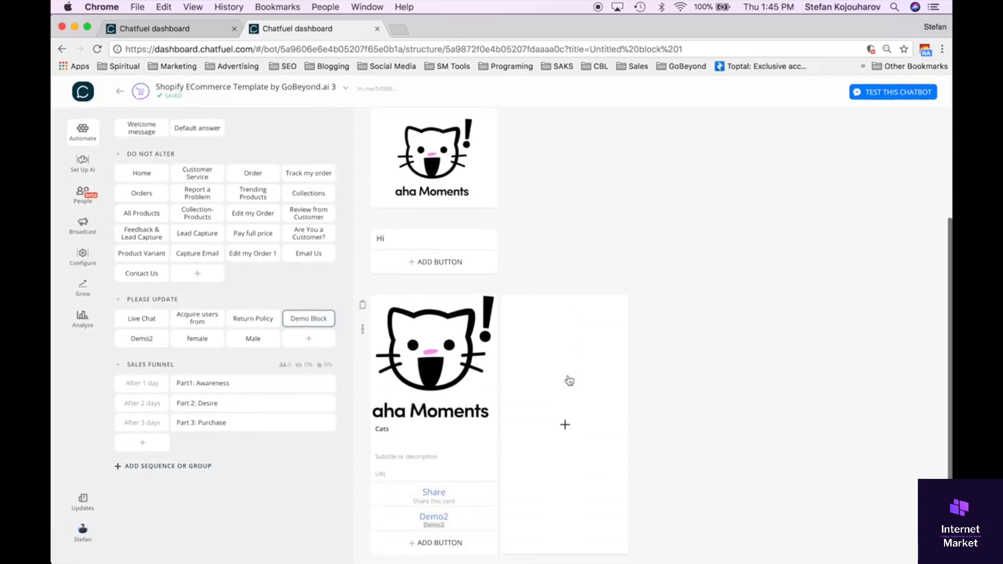
scroll(569, 380, down, 3)
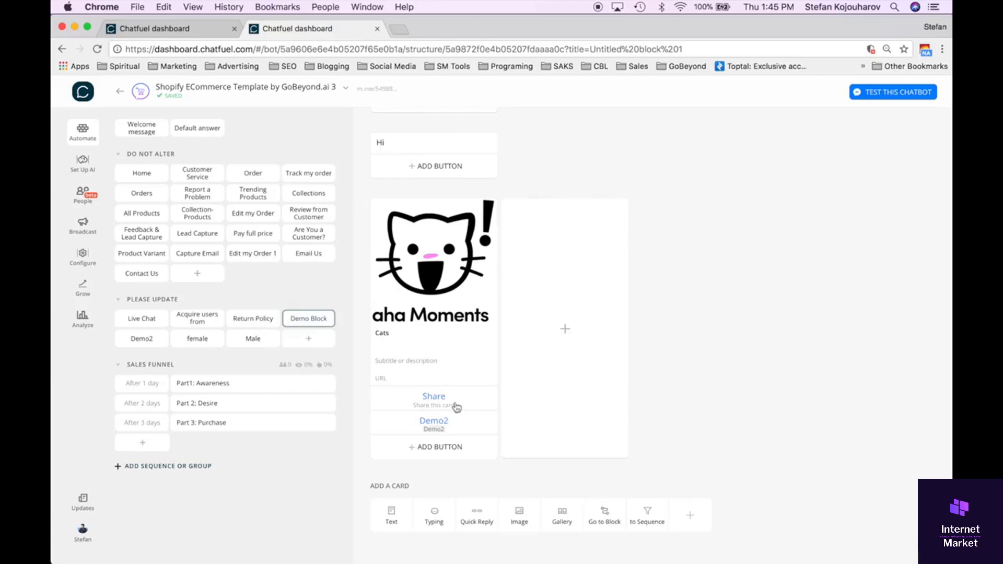
Create a new block in the Please Update group and add a text card reading "What do you prefer?".
click(309, 339)
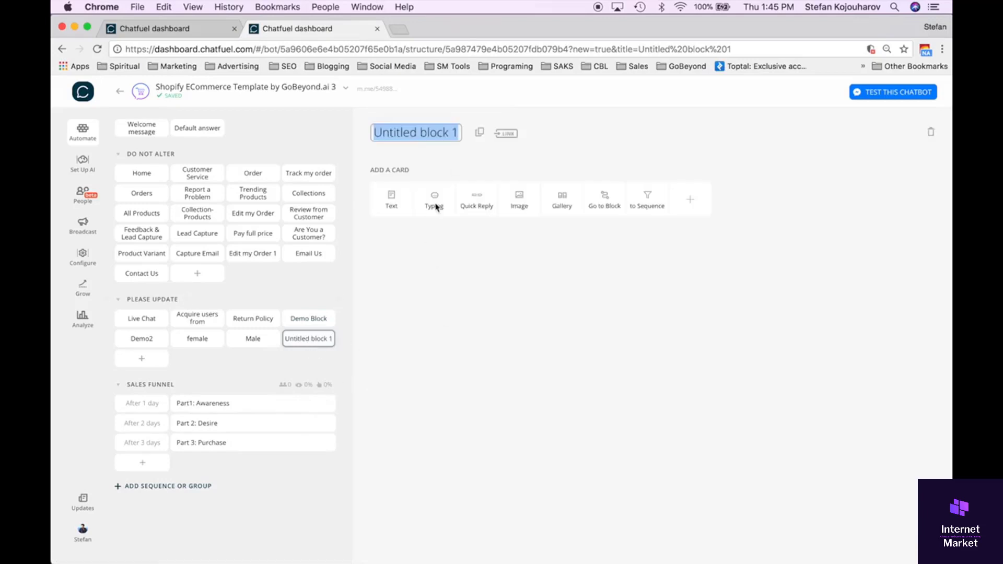
click(390, 202)
text(W)
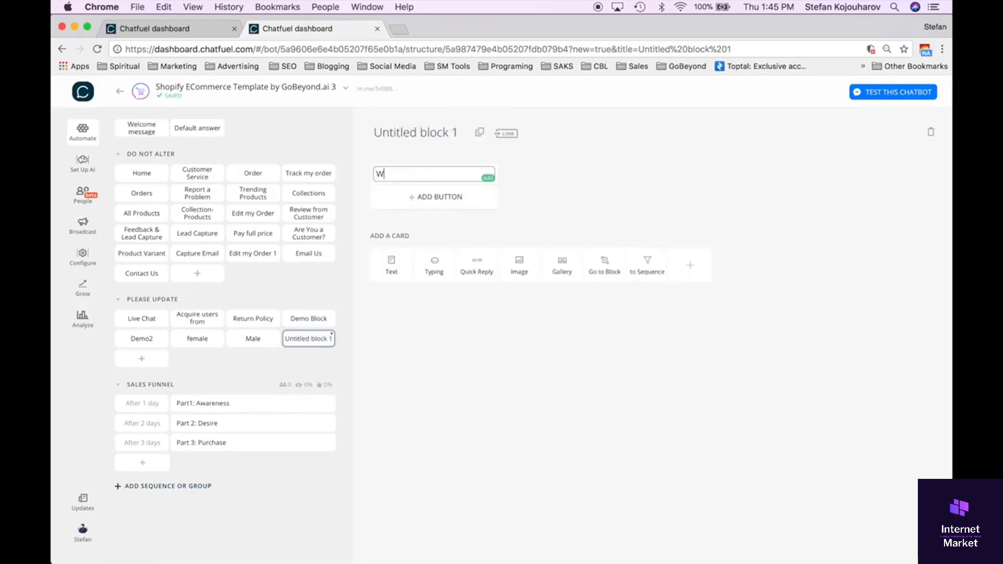
text(hat do you l)
text(e)
key(BackSpace)
text(refer?)
Rename the new block "Prefer?".
click(409, 130)
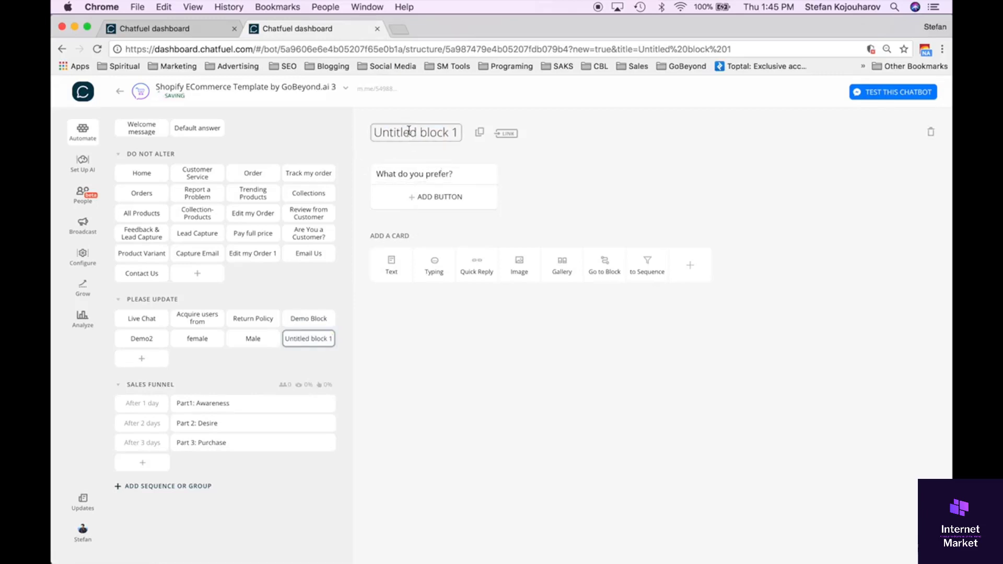
key(super+a)
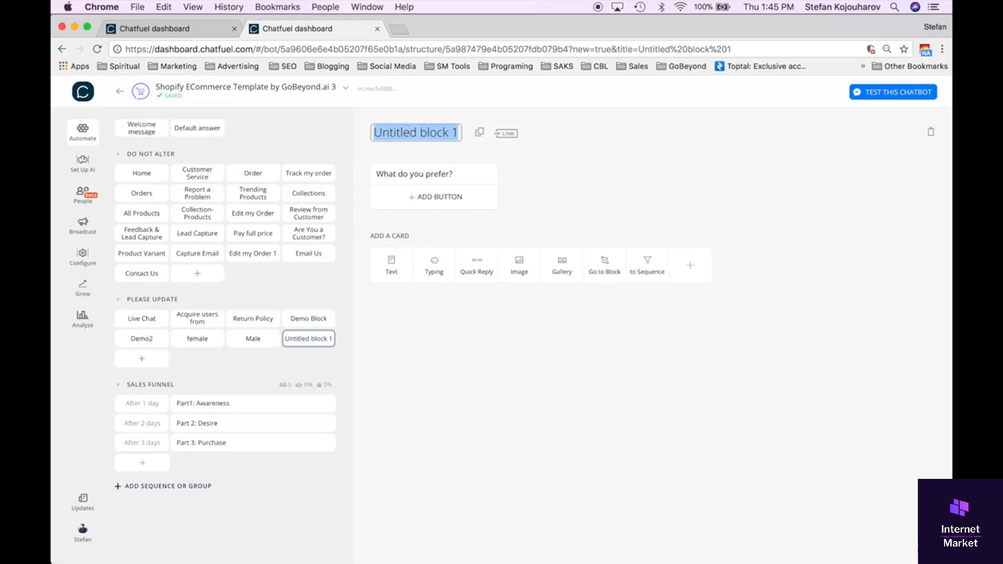
text(Prefer?)
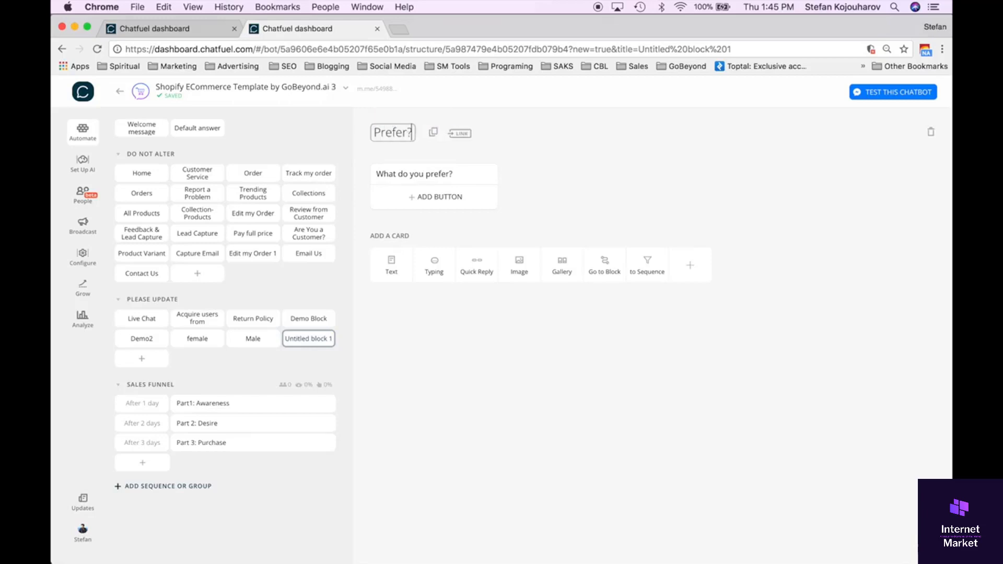
click(472, 328)
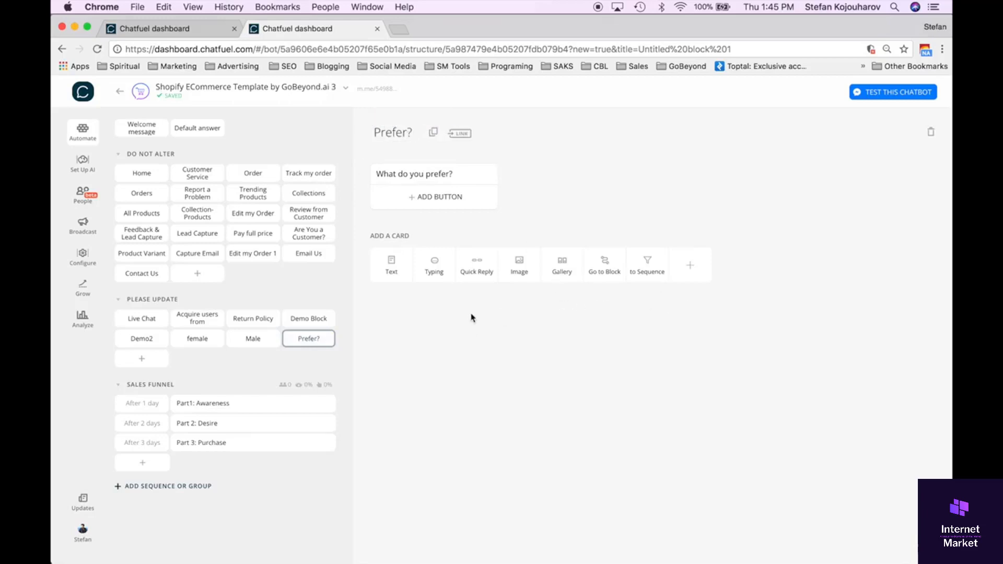
Add a Quick Reply card below the question with the replies "T-Shirts" and "Tank Tops".
click(476, 268)
text(T)
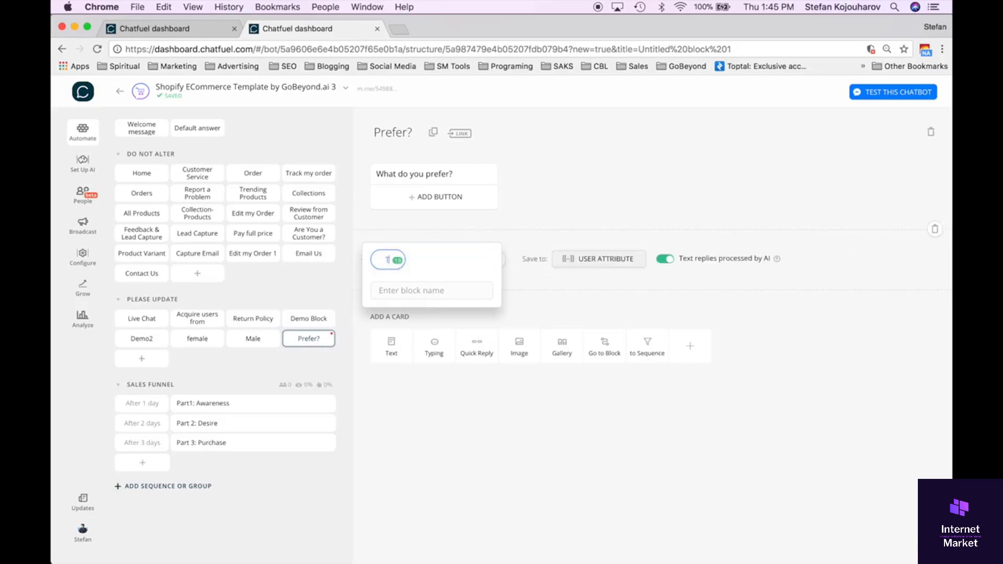
text(-Shirts)
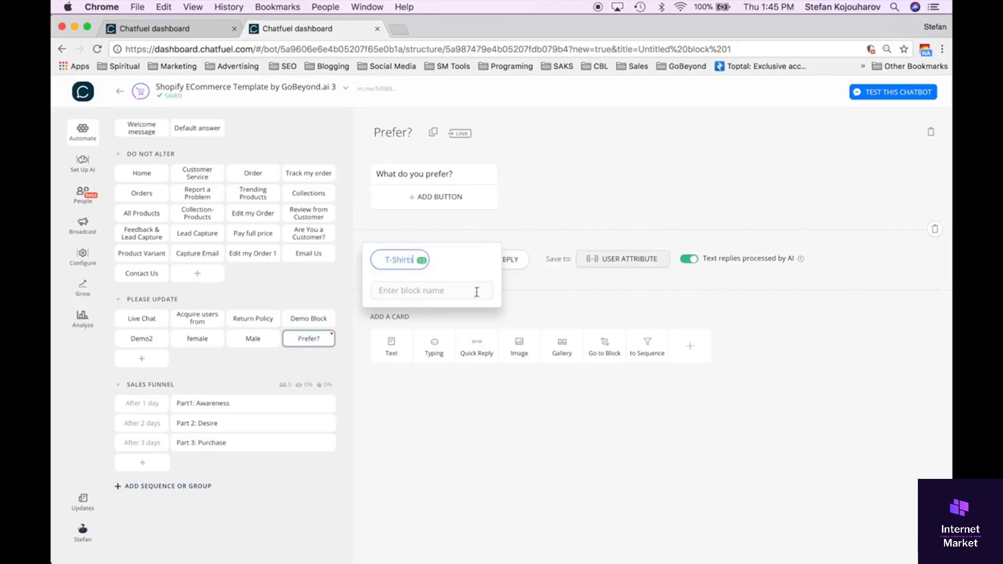
click(529, 290)
click(491, 260)
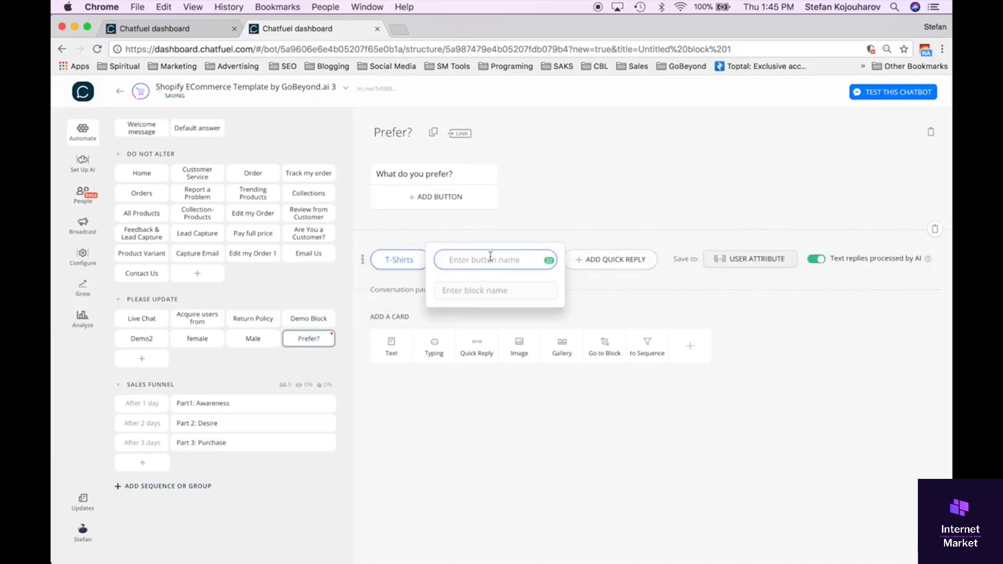
text(Tank)
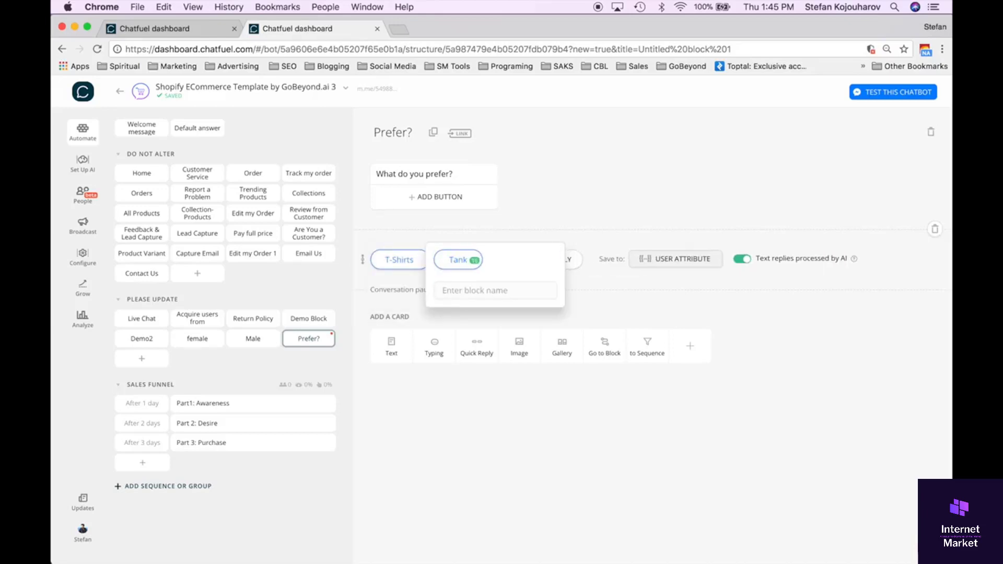
text( Tops)
click(381, 279)
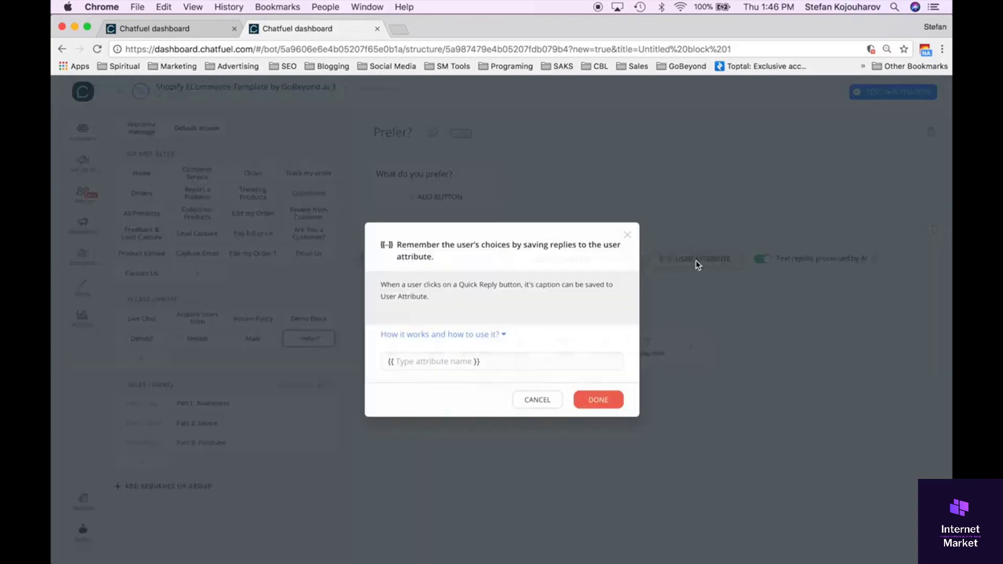
Save the quick reply choices to a new user attribute named "TshirtsvsTanks".
click(693, 261)
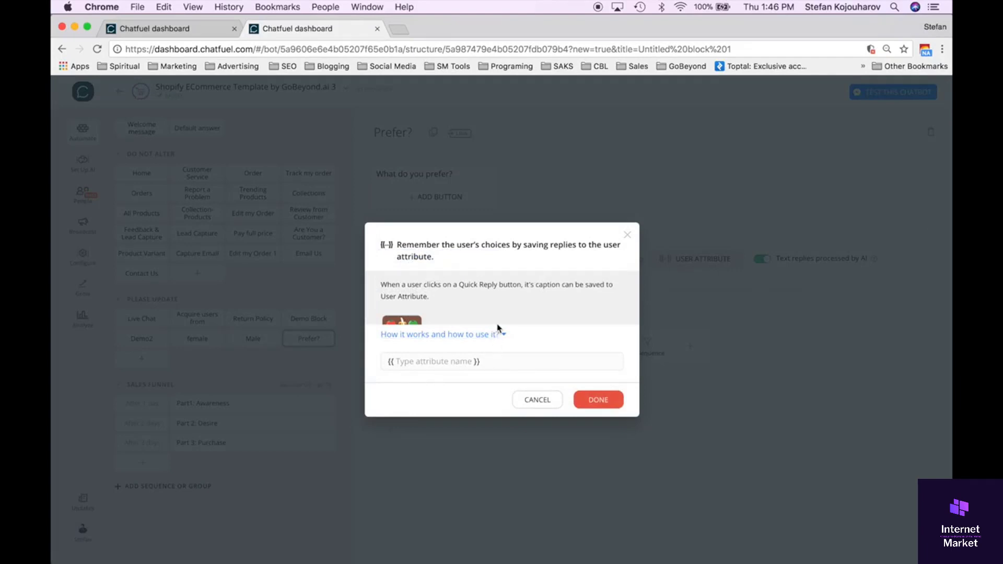
click(415, 363)
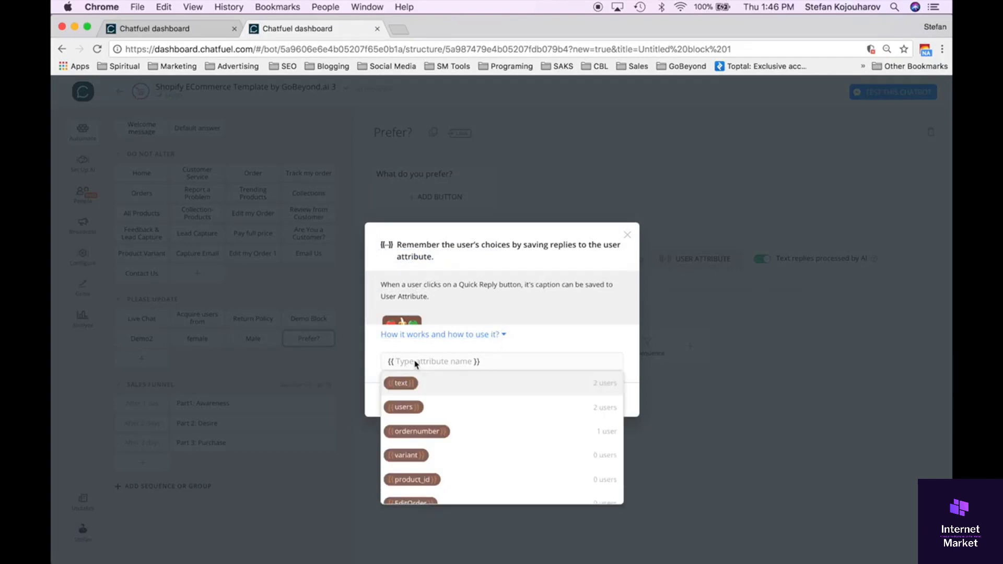
text(Ts)
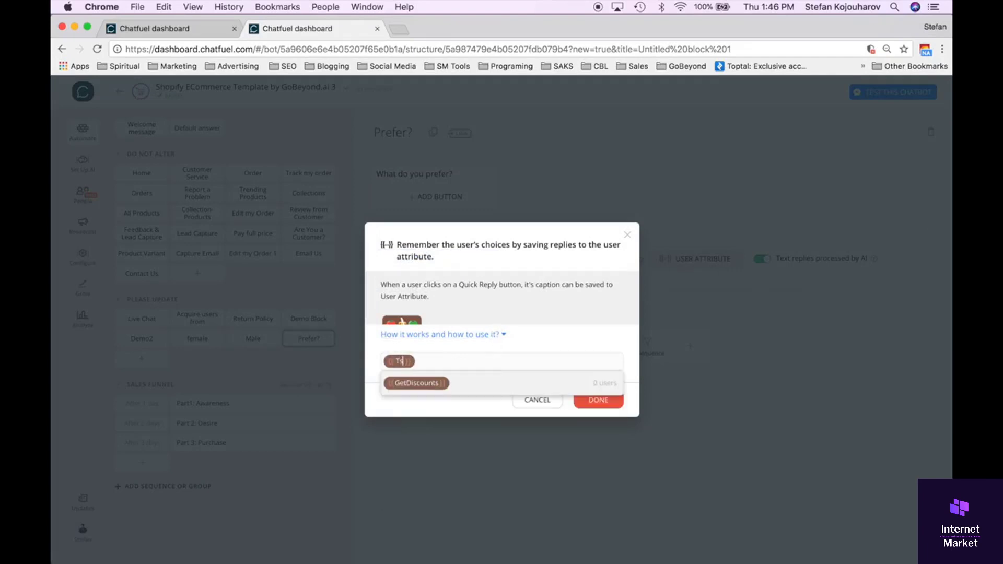
text(hirtsvs)
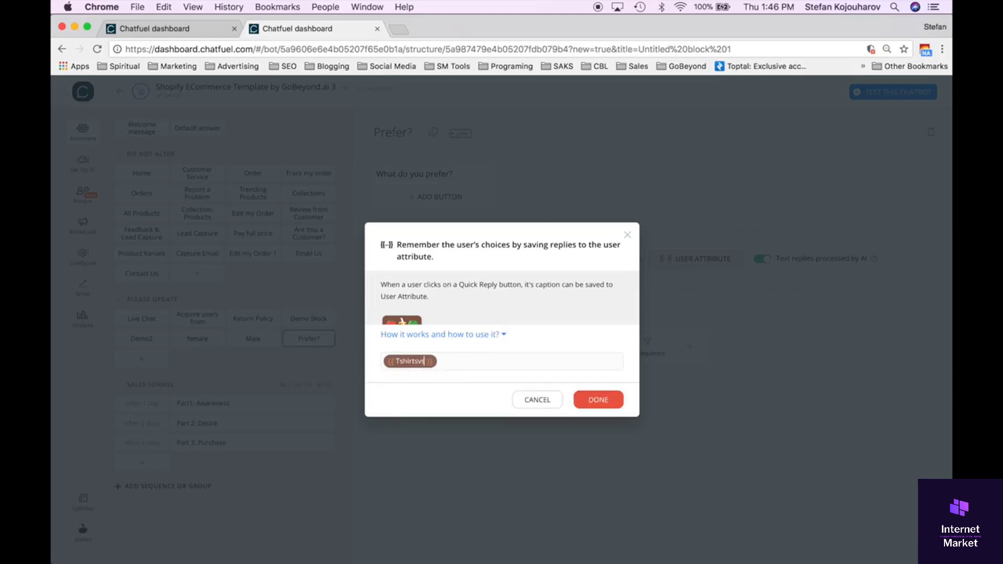
text(Tanks)
click(602, 407)
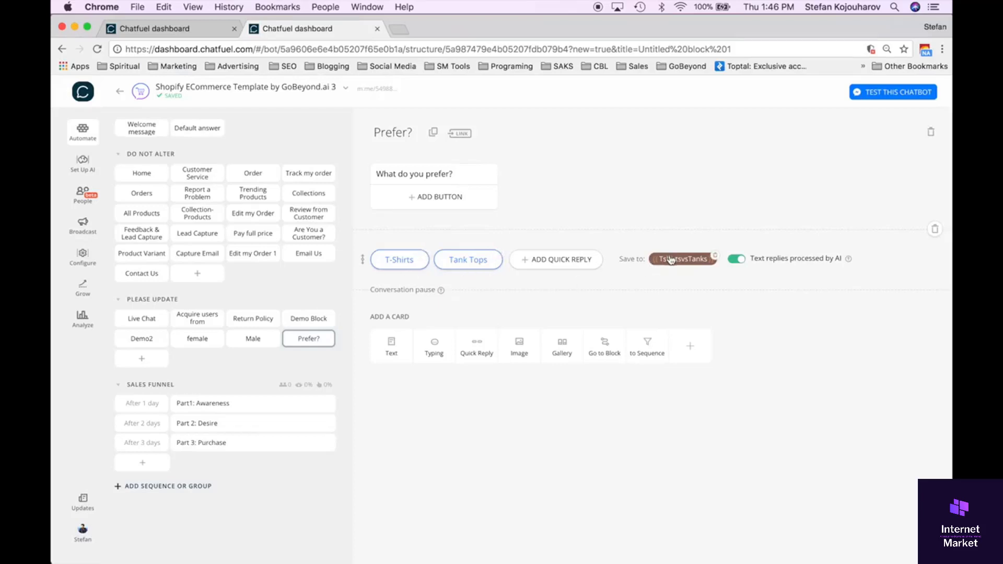
Create a block named "shirt" from the T-Shirts quick reply and link the reply to it.
click(403, 263)
click(398, 296)
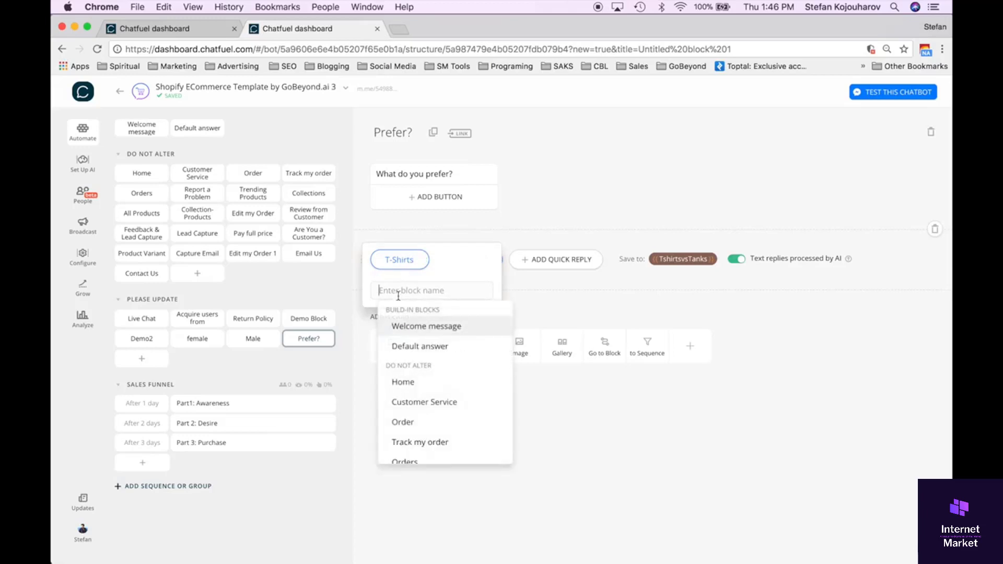
text(tsh)
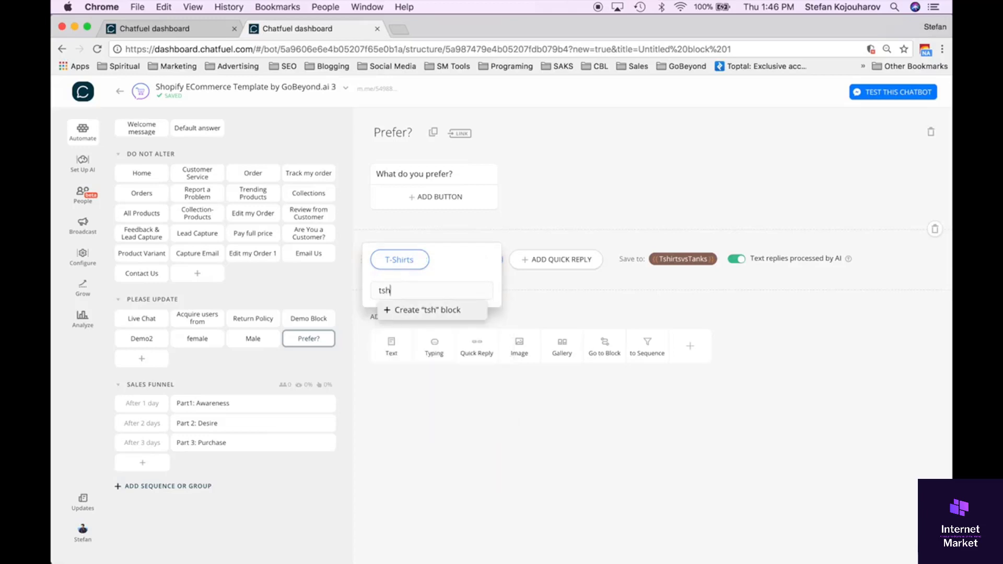
key(BackSpace)
key(BackSpace)
key(BackSpace)
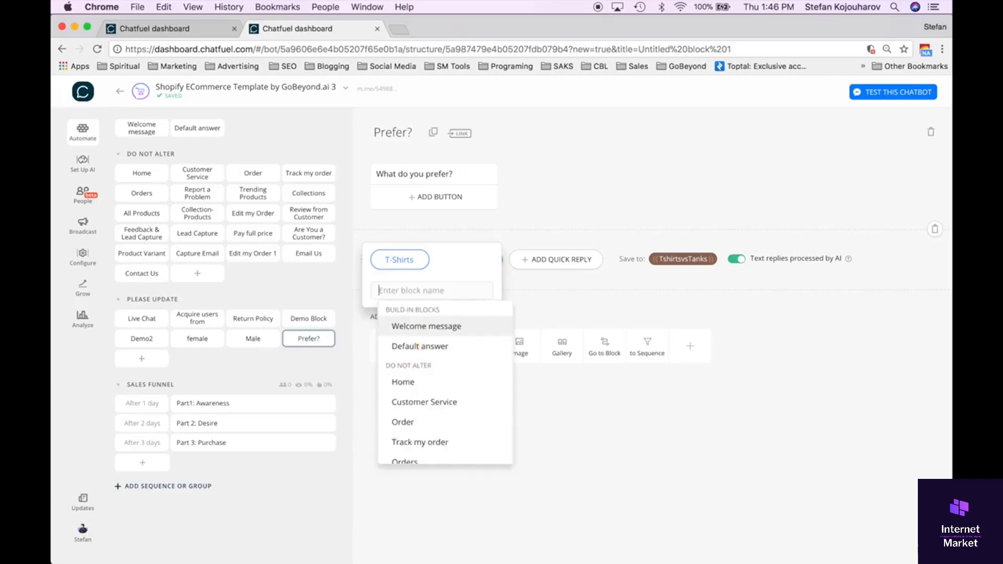
text(shirt)
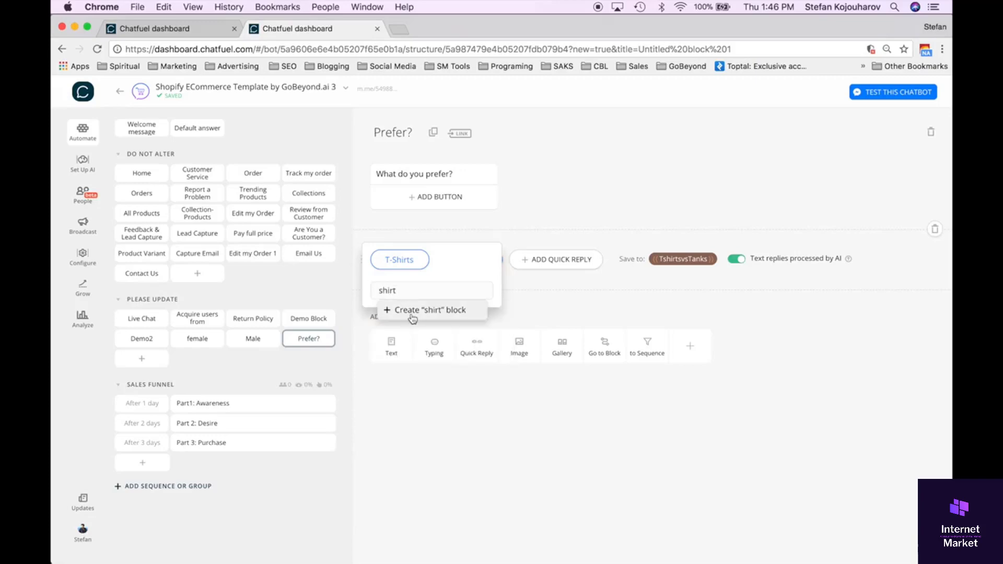
click(409, 313)
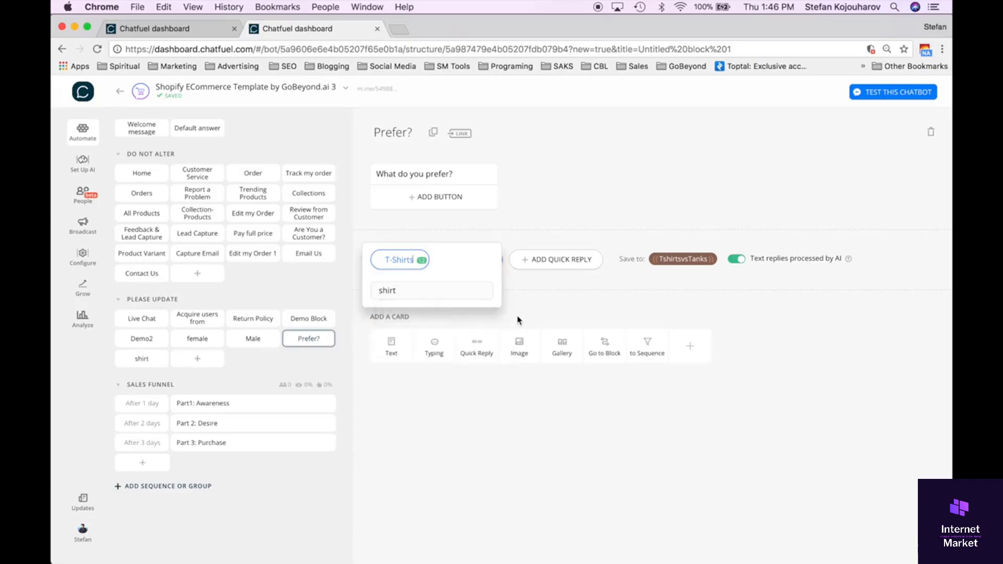
click(414, 290)
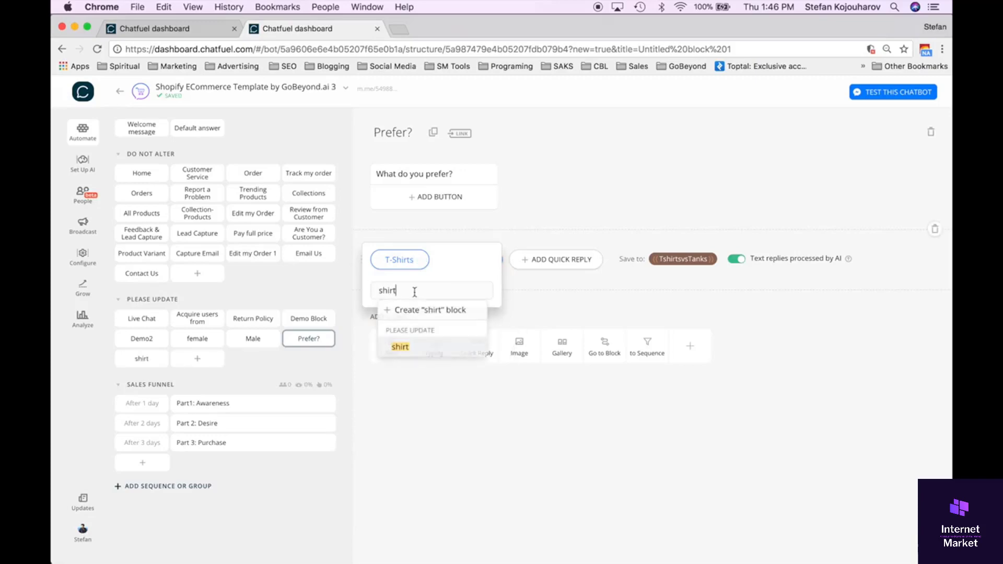
click(400, 348)
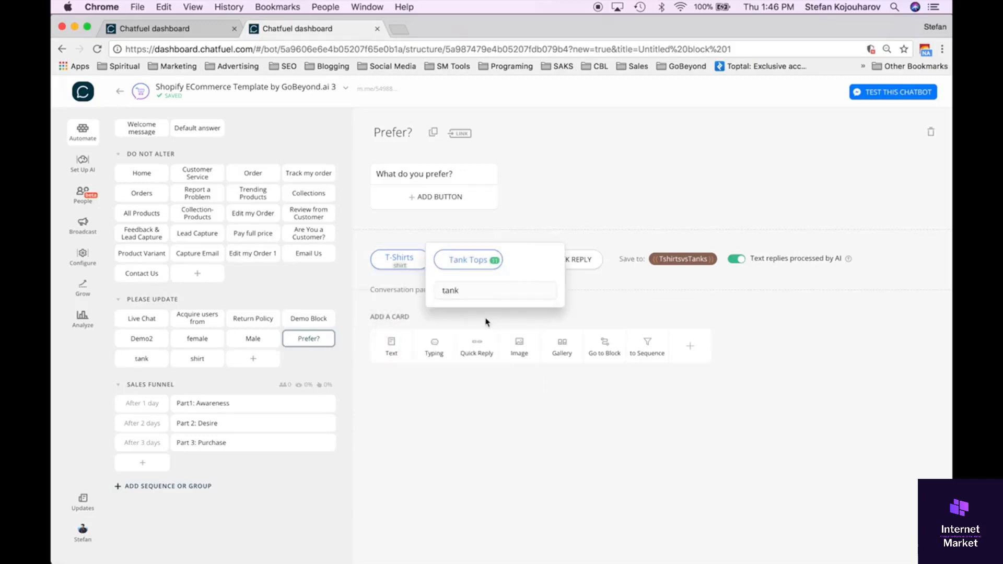
Link the Tank Tops quick reply to the block "tank".
click(477, 288)
click(470, 346)
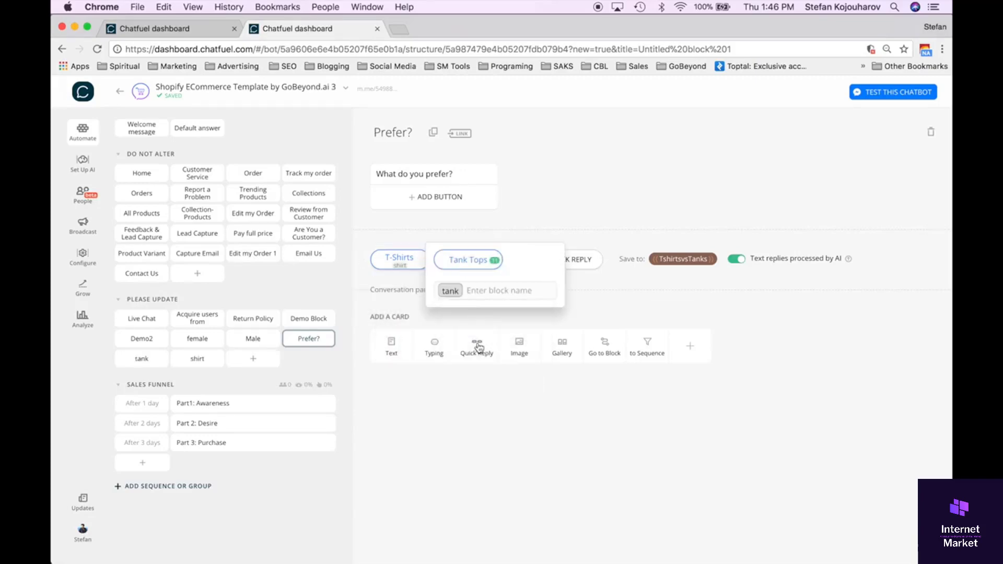
click(499, 331)
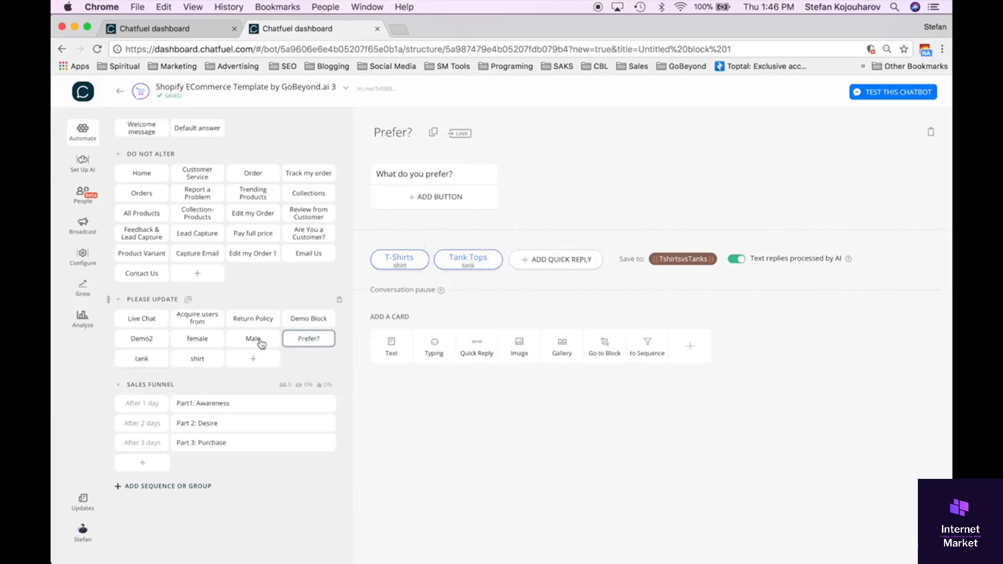
Review the tank, shirt, Return Policy, female and Demo Block blocks in turn, then return to Prefer?
click(152, 361)
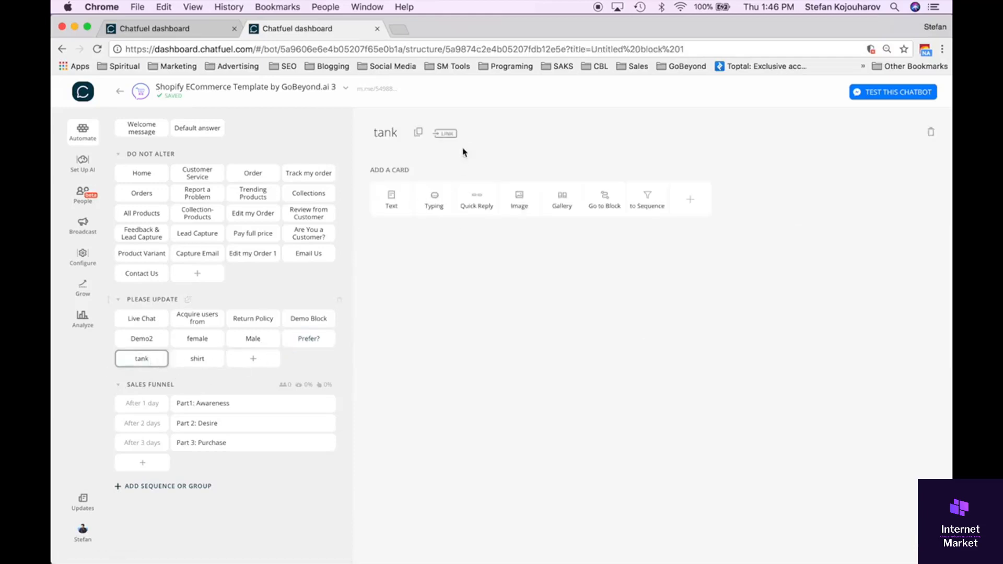
click(198, 360)
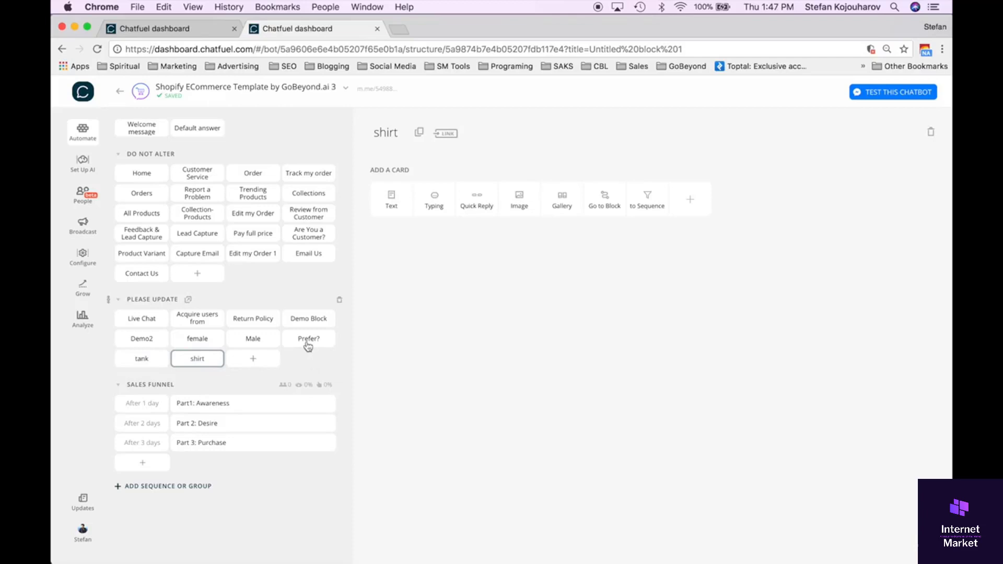
click(248, 320)
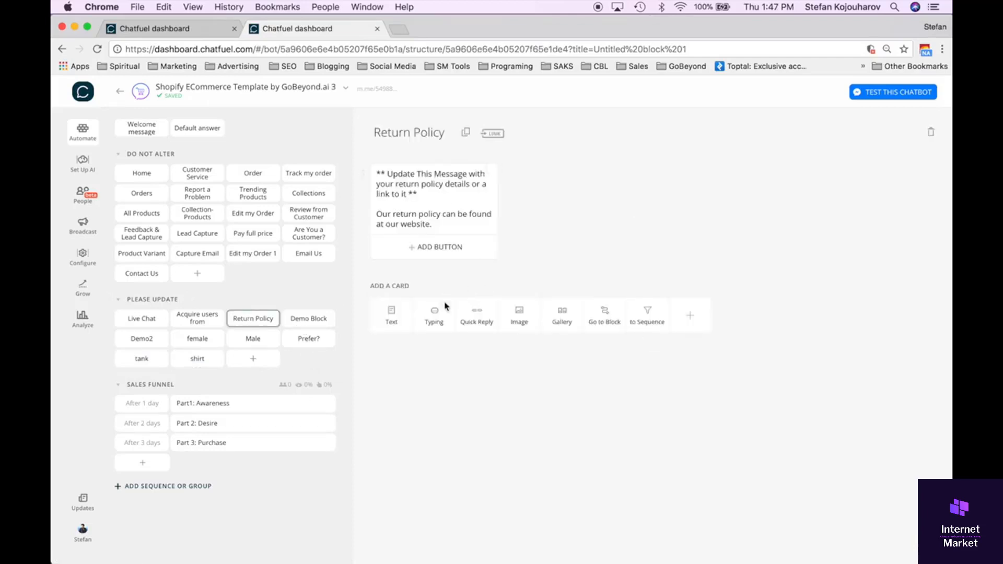
click(197, 342)
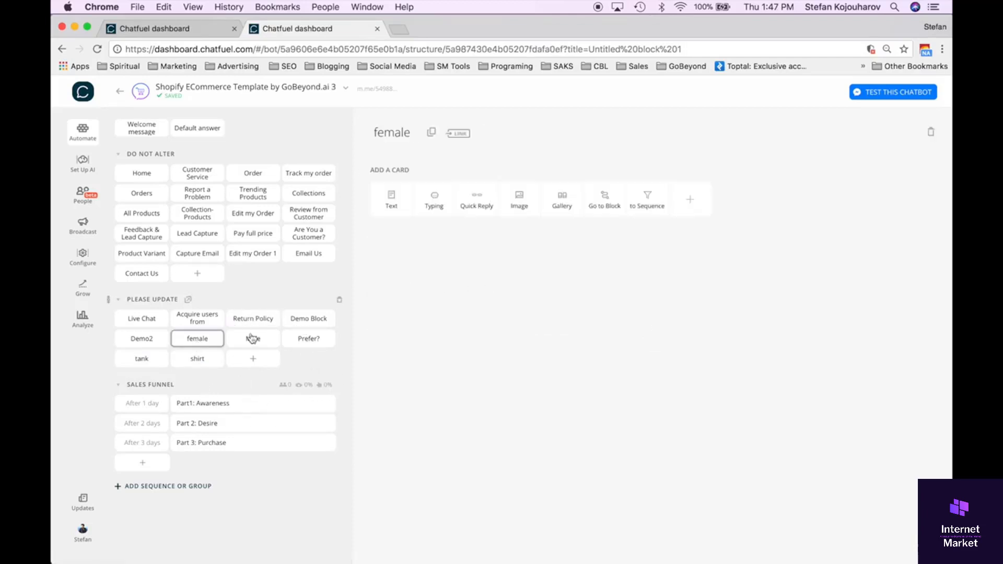
click(309, 321)
click(310, 342)
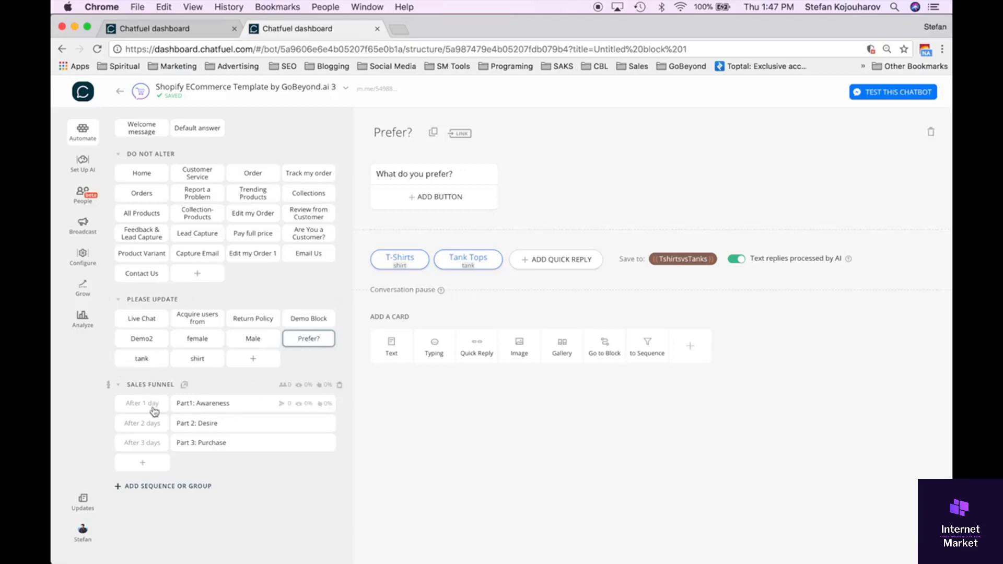
Add a new sequence below the Sales Funnel sequence.
click(158, 491)
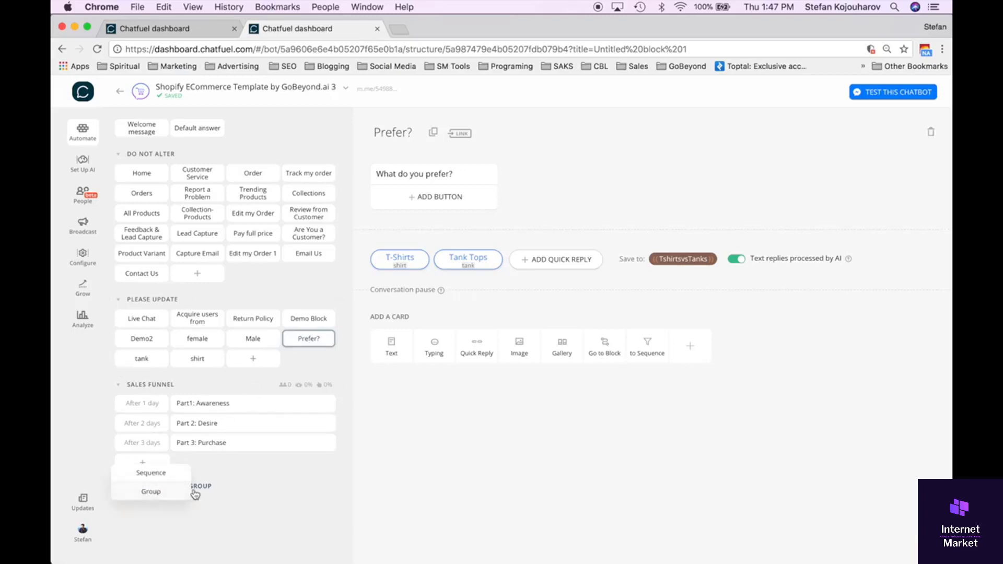
click(170, 474)
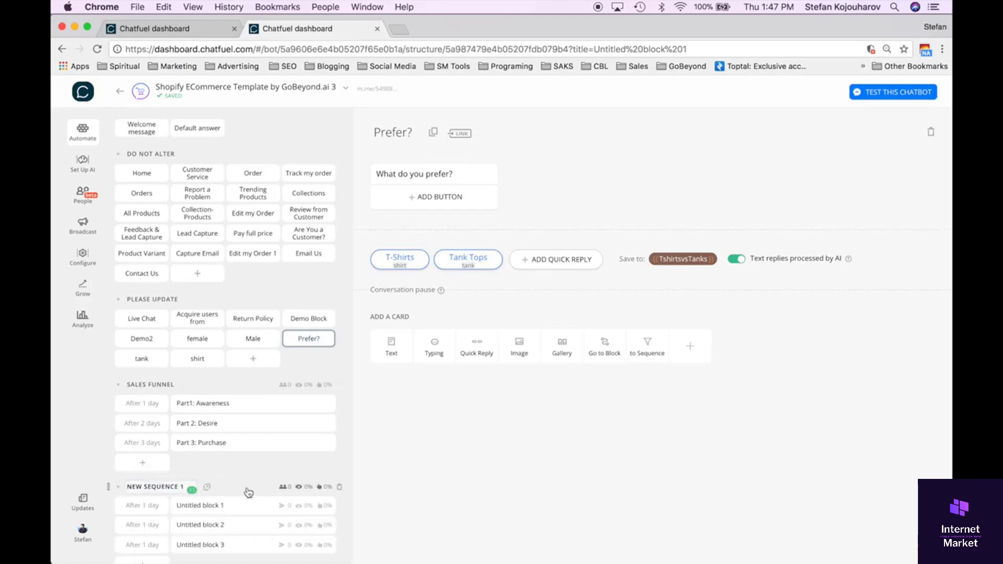
scroll(248, 491, down, 2)
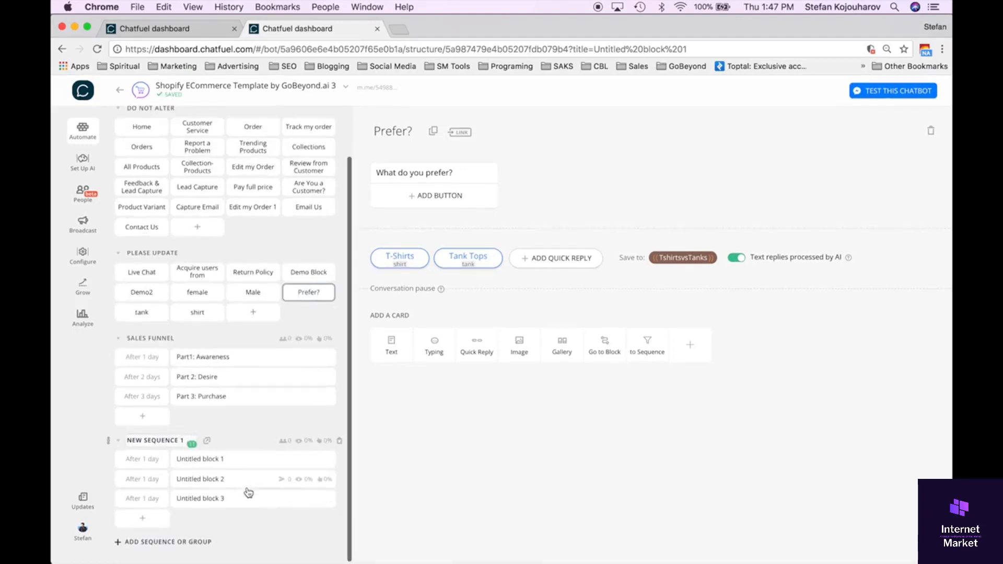
View the new sequence's three untitled blocks one after another.
click(203, 467)
click(213, 482)
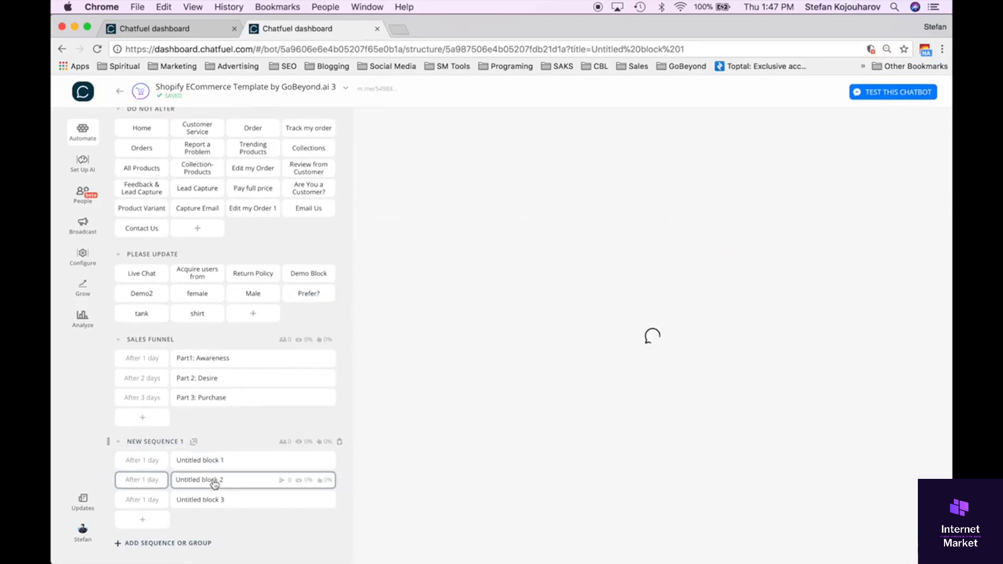
click(211, 505)
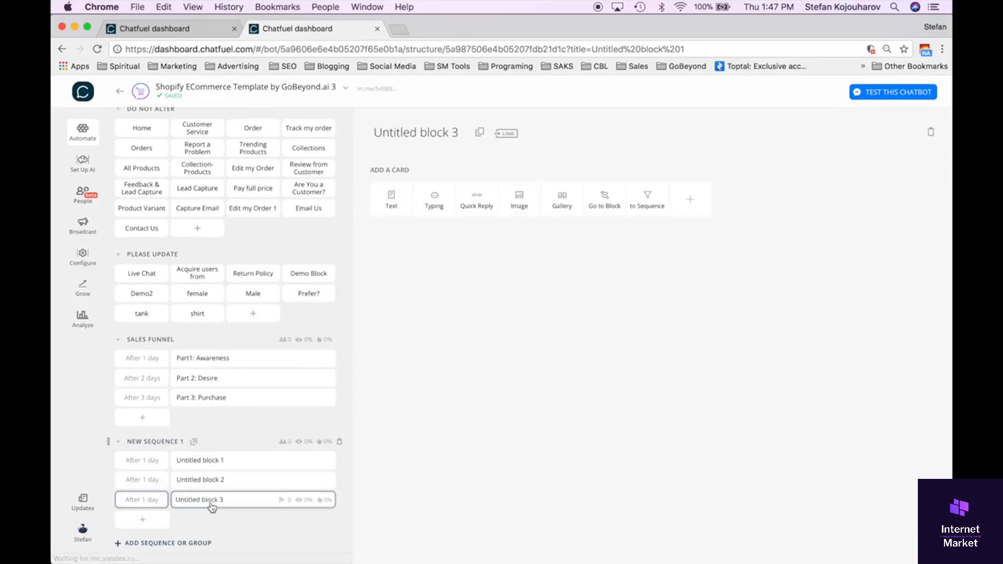
In the new sequence, set the second block to send after 2 days and the third block after 3 days.
click(156, 464)
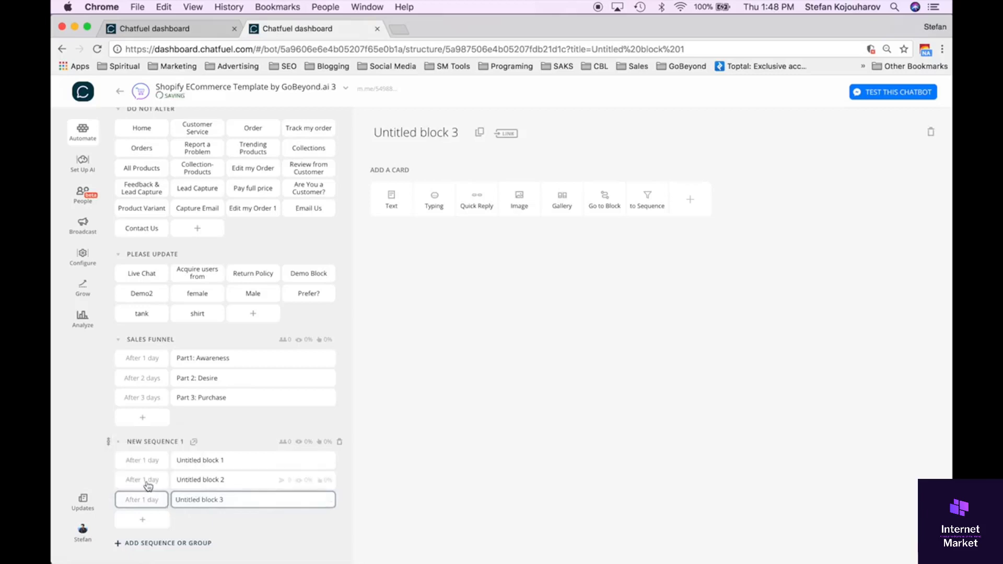
click(138, 478)
key(BackSpace)
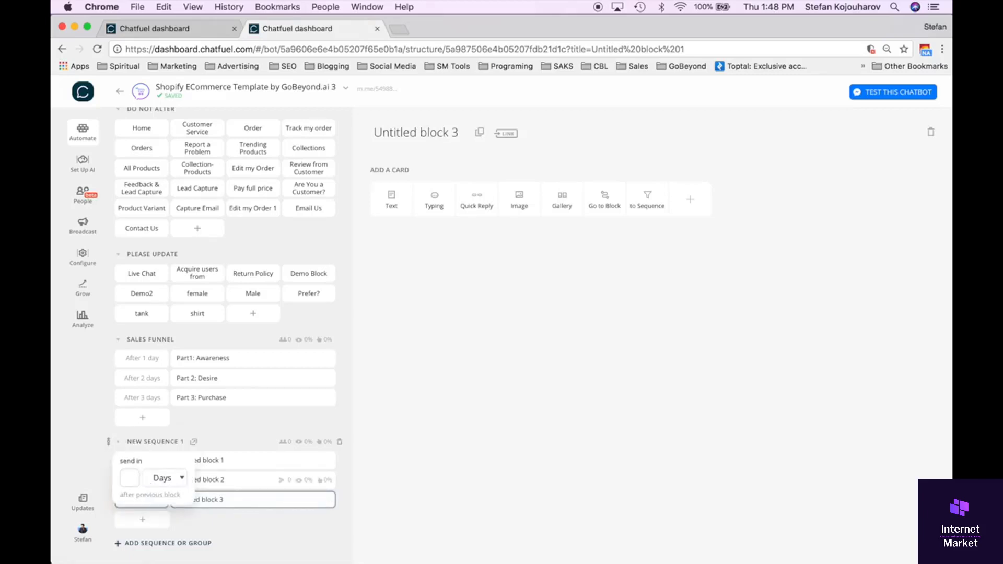
text(2)
key(Return)
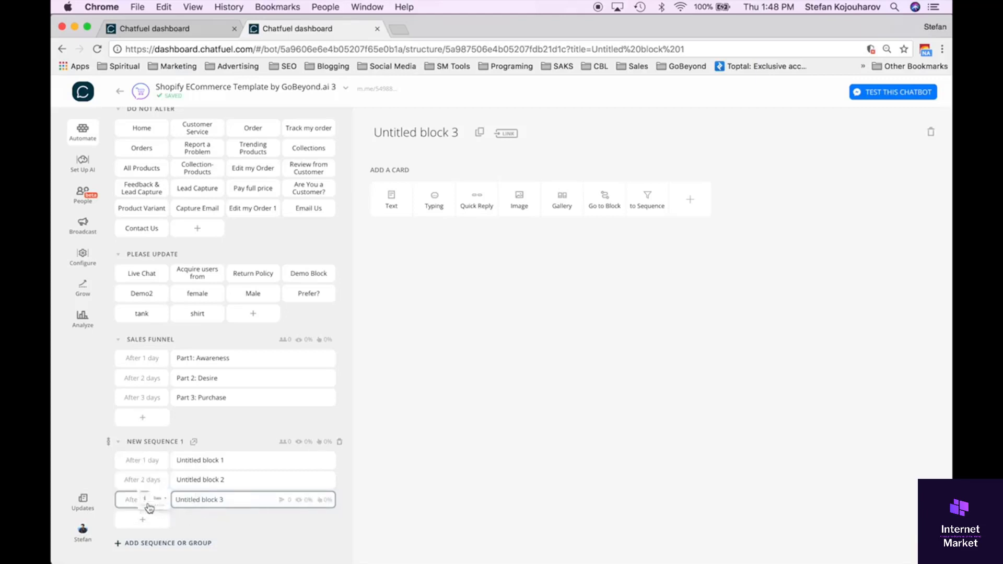
click(142, 499)
click(139, 499)
text(3)
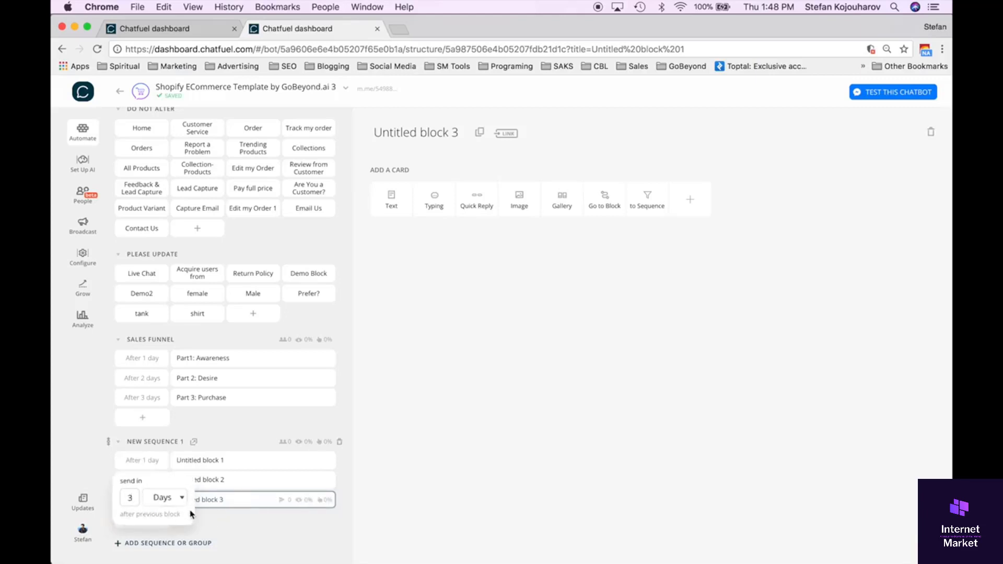
key(Return)
Set the first block of the new sequence to send after 1 hour.
click(141, 460)
click(178, 454)
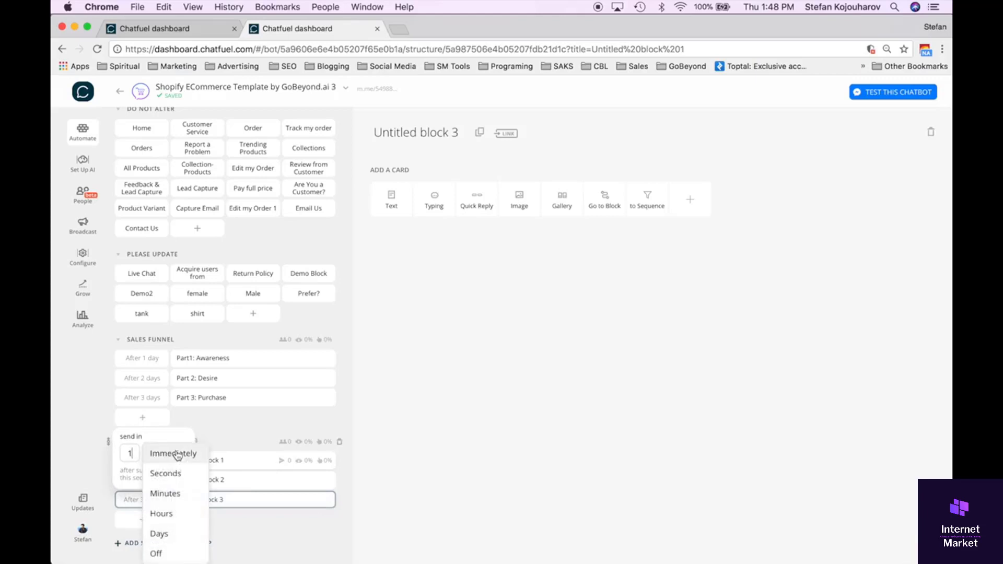
click(181, 512)
click(218, 532)
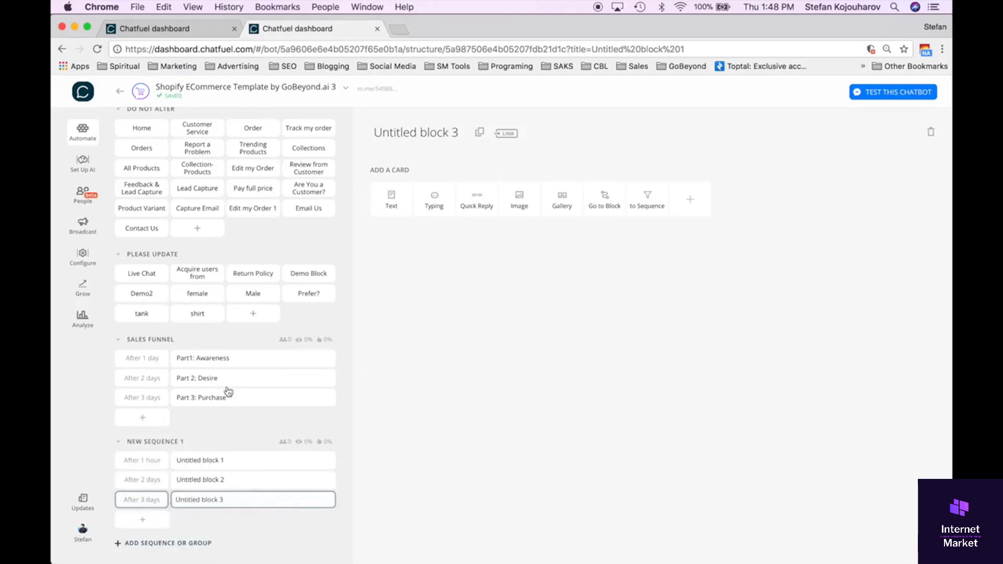
Review Untitled block 1 and the Sales Funnel blocks Awareness, Desire and Purchase, ending on the new sequence's second block.
click(218, 460)
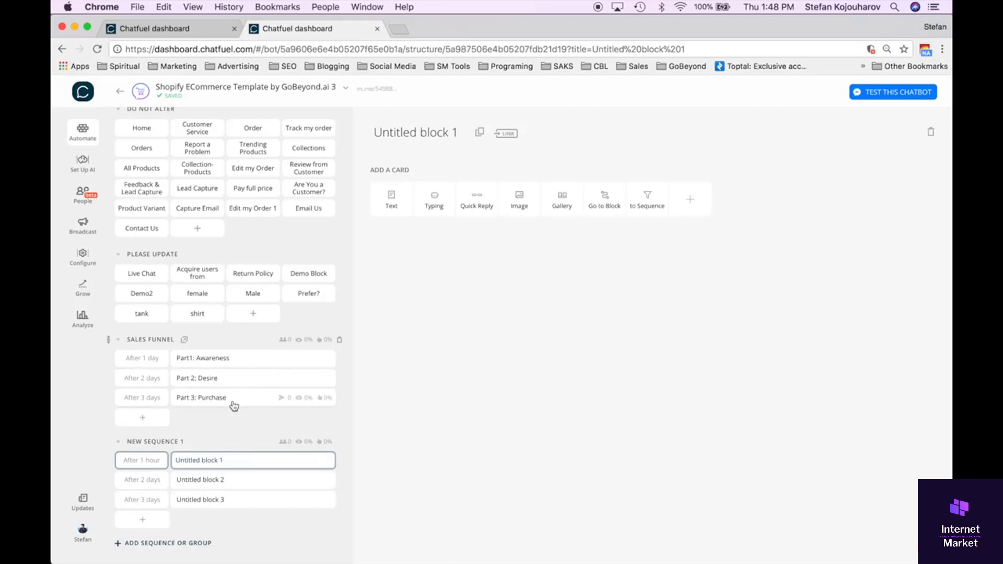
click(225, 361)
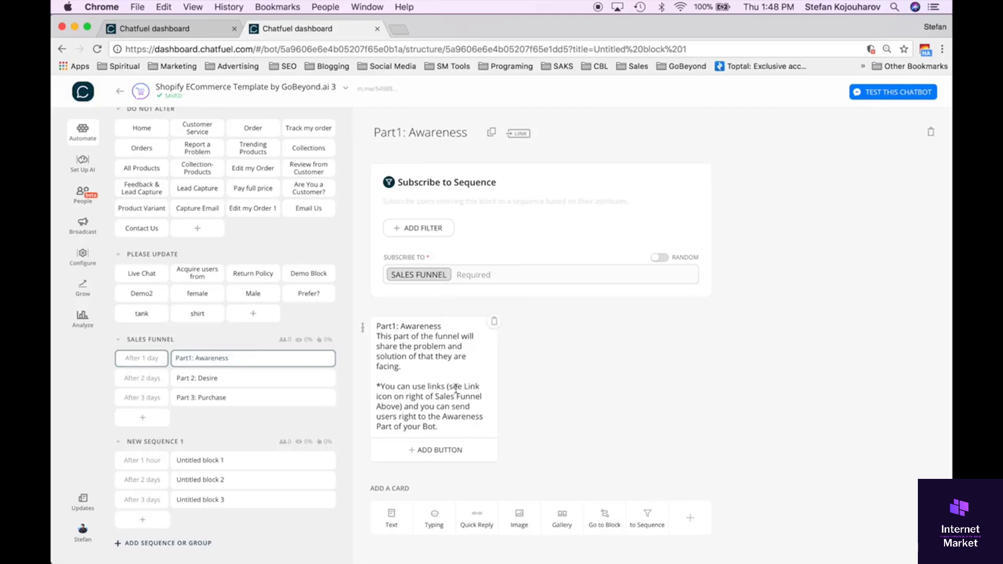
scroll(456, 394, down, 1)
click(214, 386)
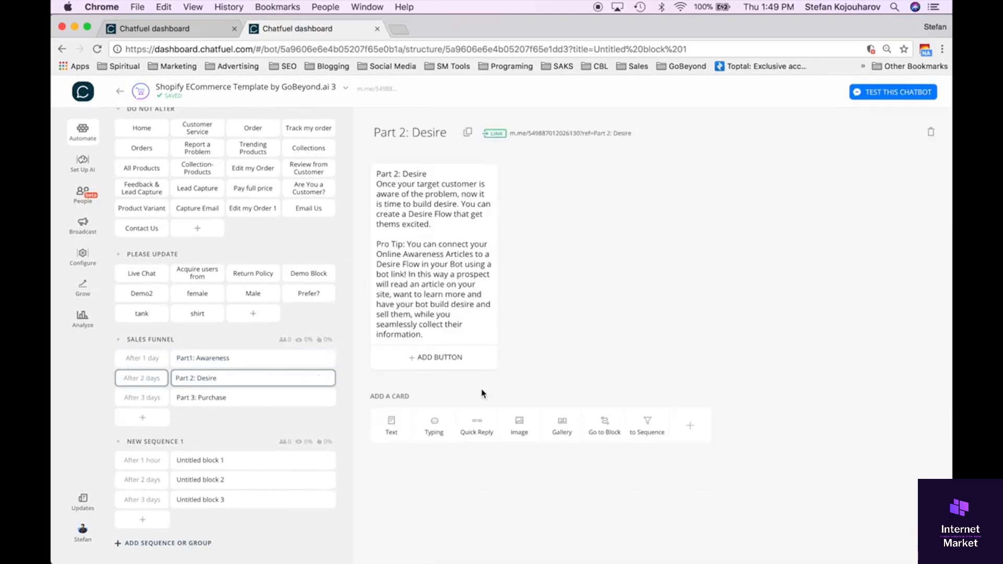
click(207, 398)
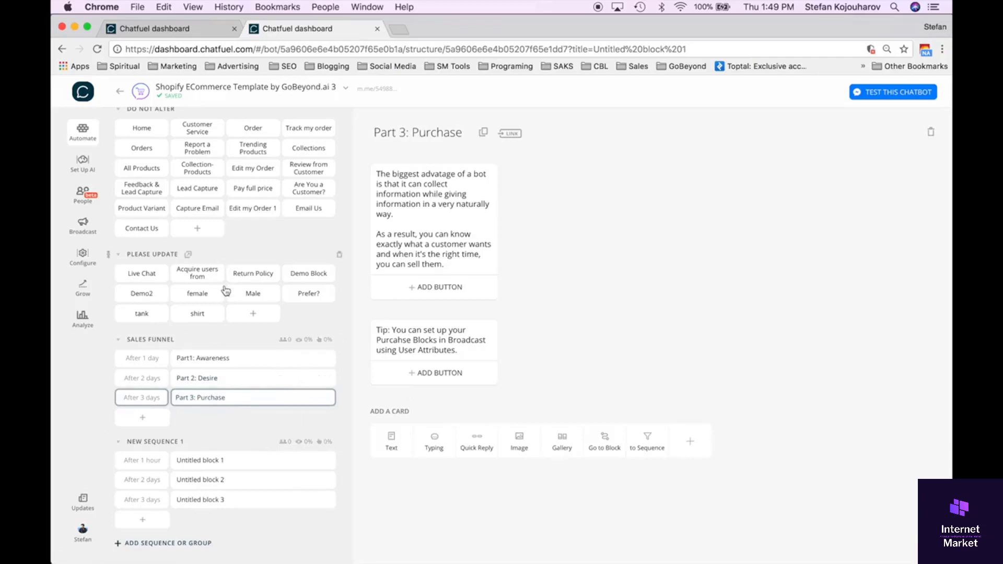
click(211, 359)
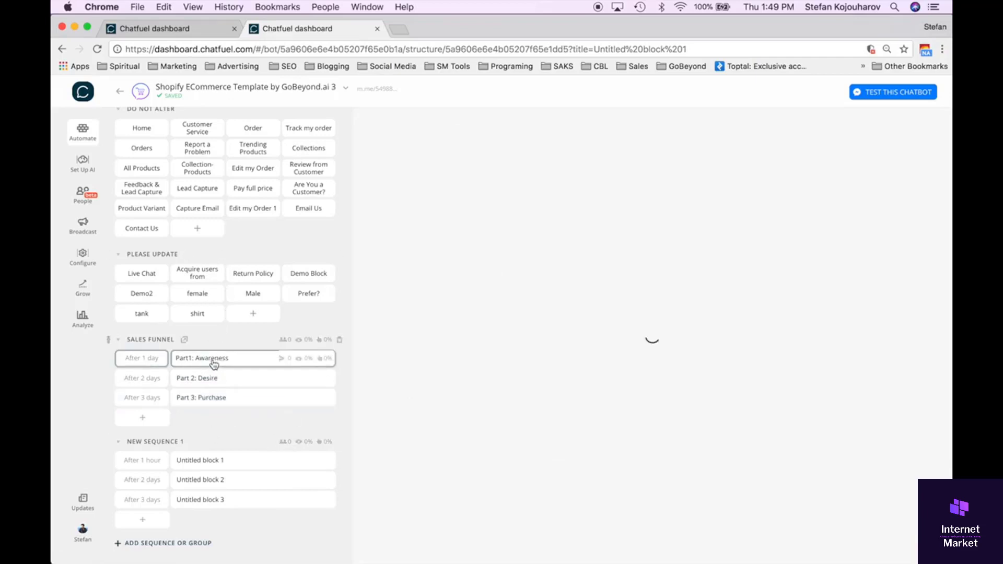
click(213, 380)
click(215, 398)
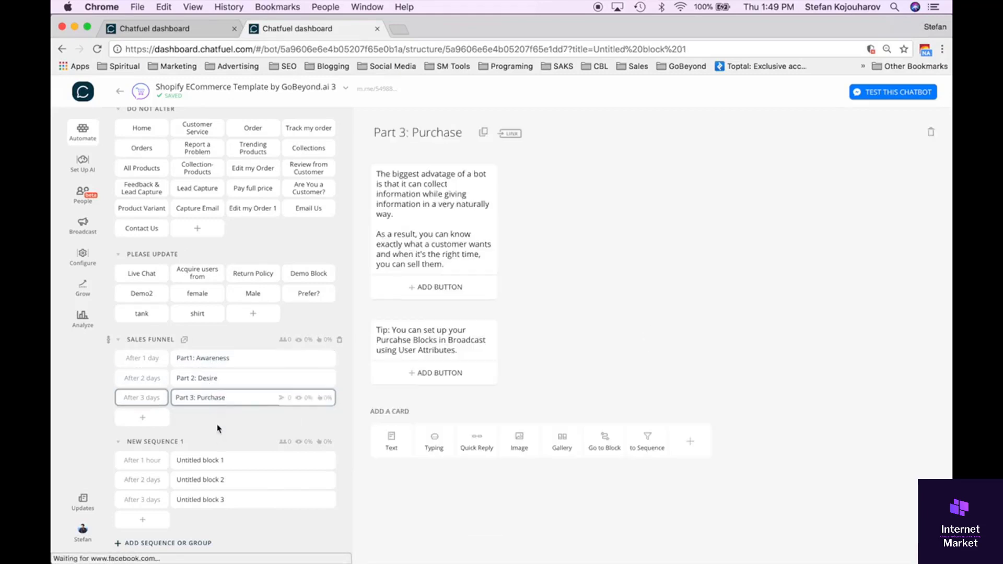
click(218, 461)
click(219, 477)
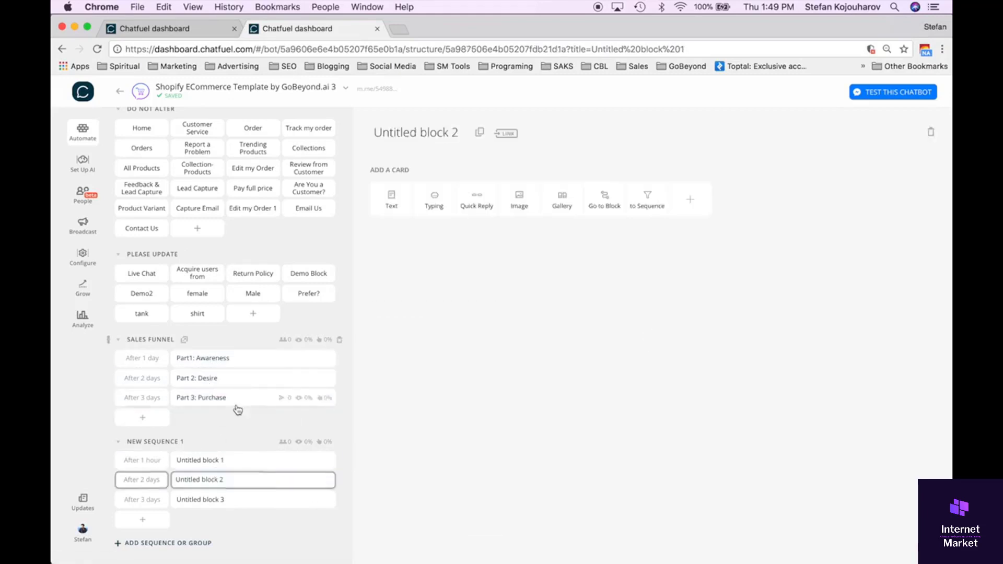
Look over the bot's full block structure, examining Demo Block, Prefer? and the Part1: Awareness block with its sequence subscription.
scroll(129, 162, up, 2)
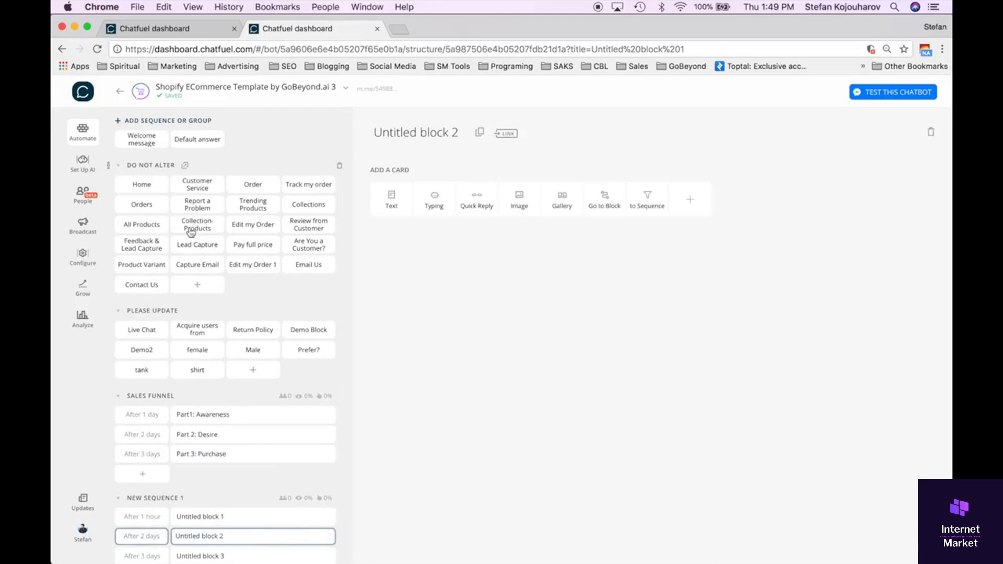
scroll(291, 298, down, 2)
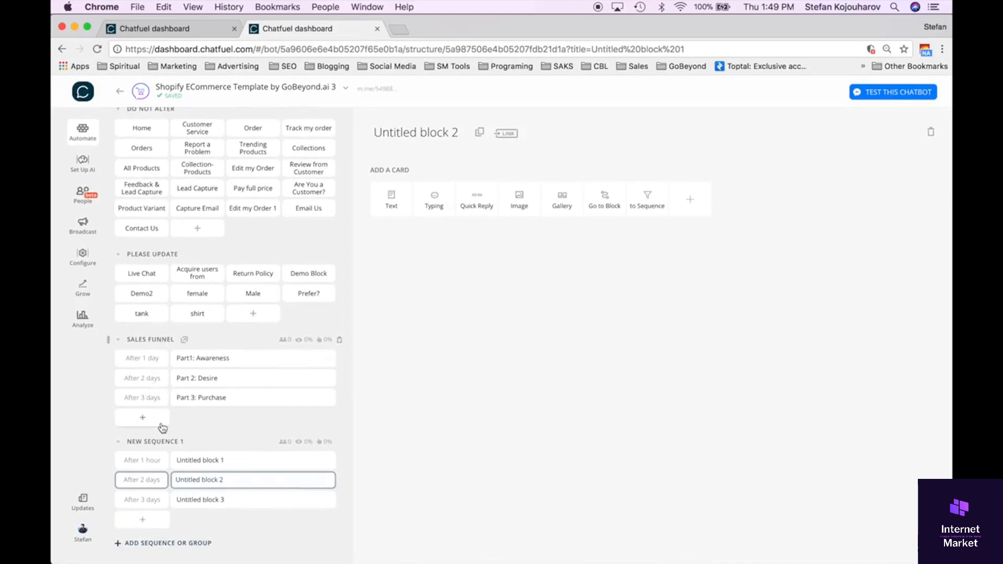
scroll(313, 299, up, 2)
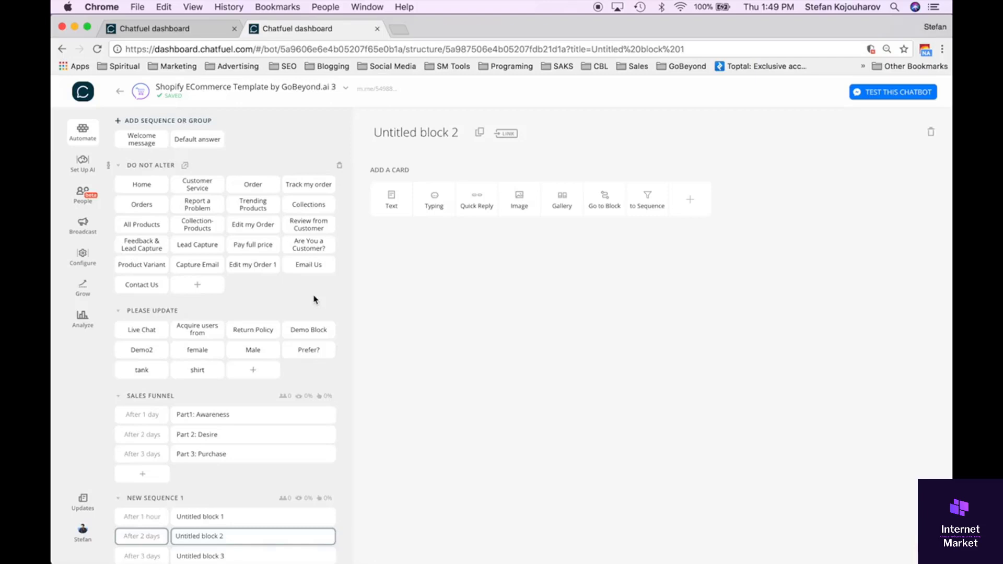
scroll(281, 454, down, 2)
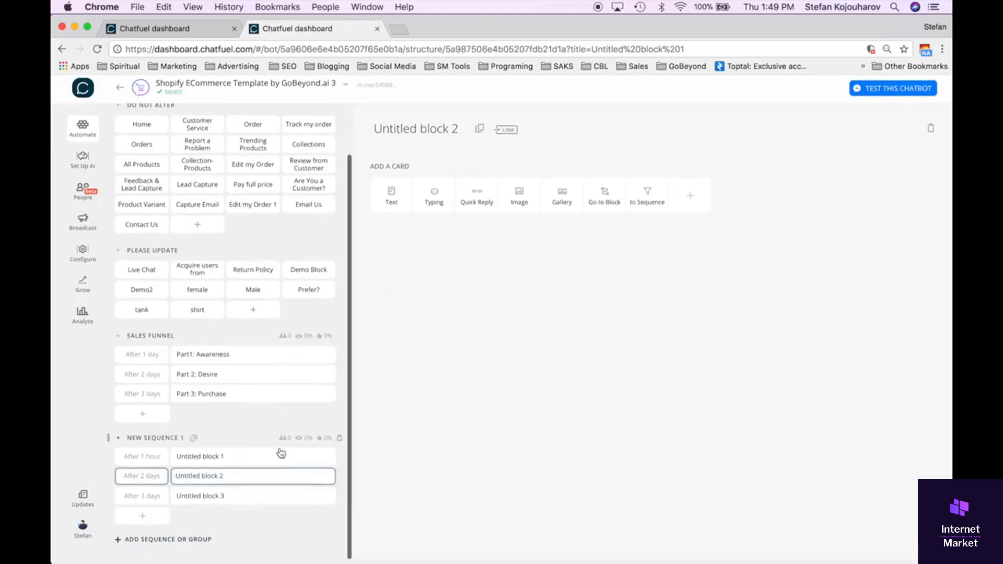
scroll(281, 454, up, 2)
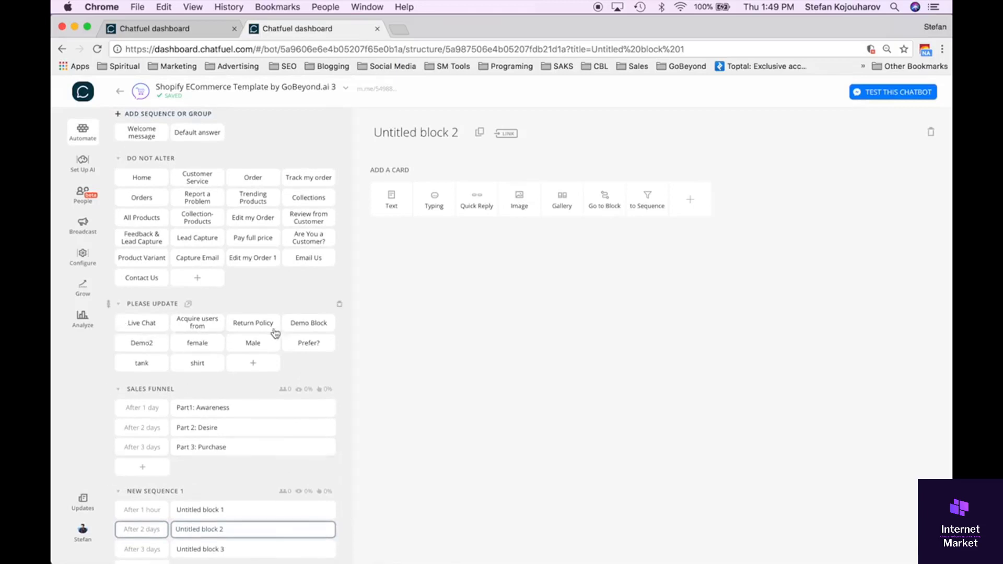
click(311, 325)
scroll(590, 301, down, 5)
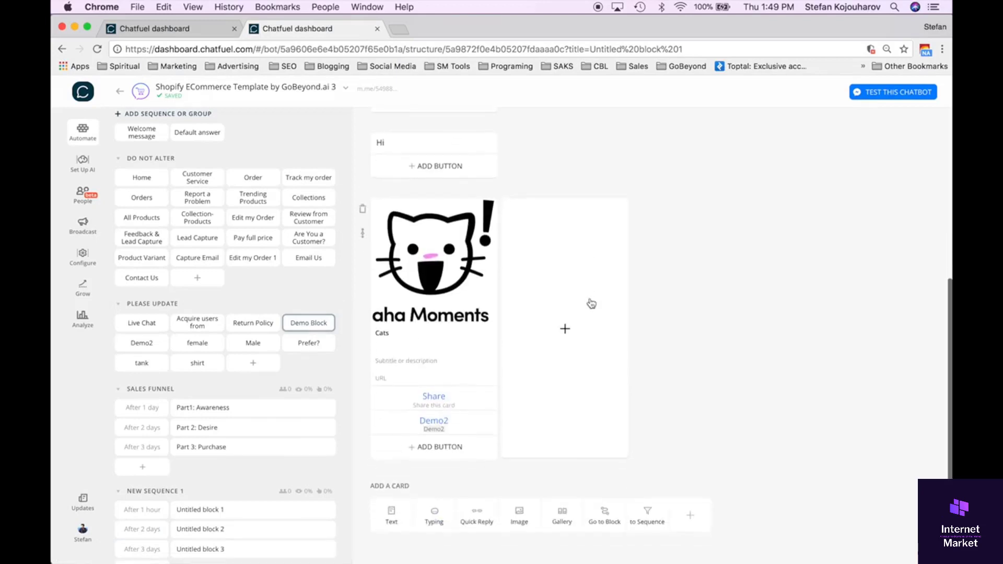
click(307, 342)
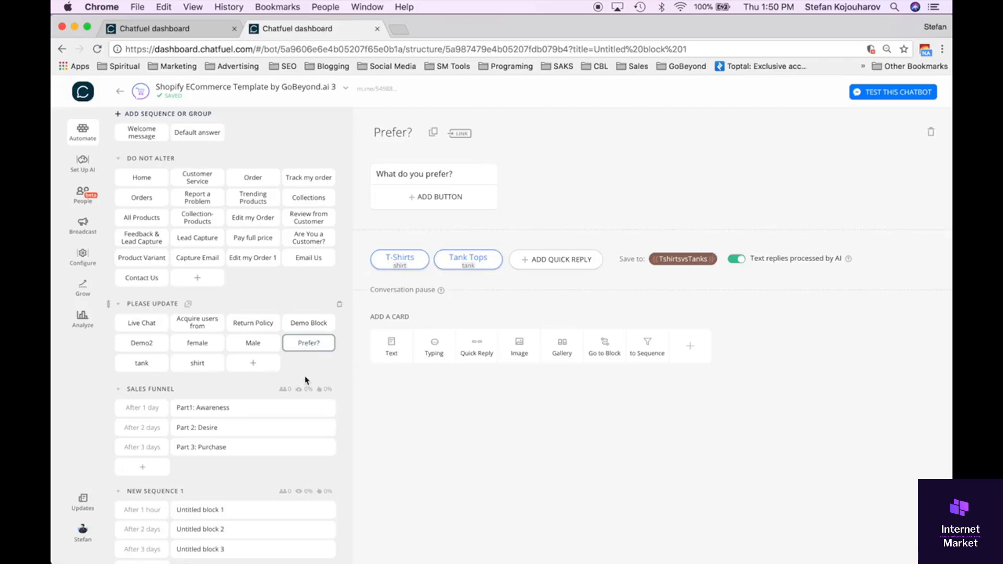
click(238, 413)
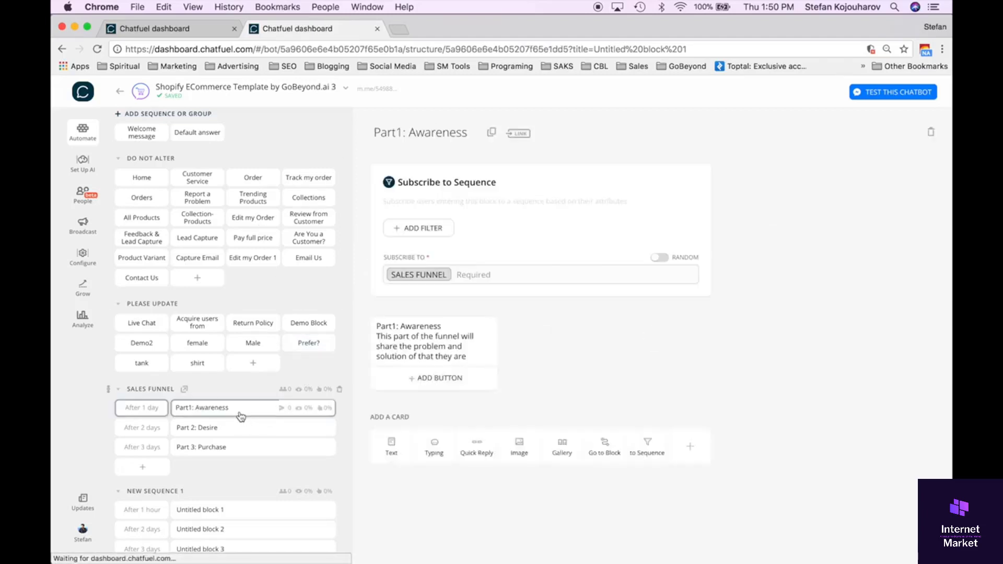
scroll(507, 398, down, 1)
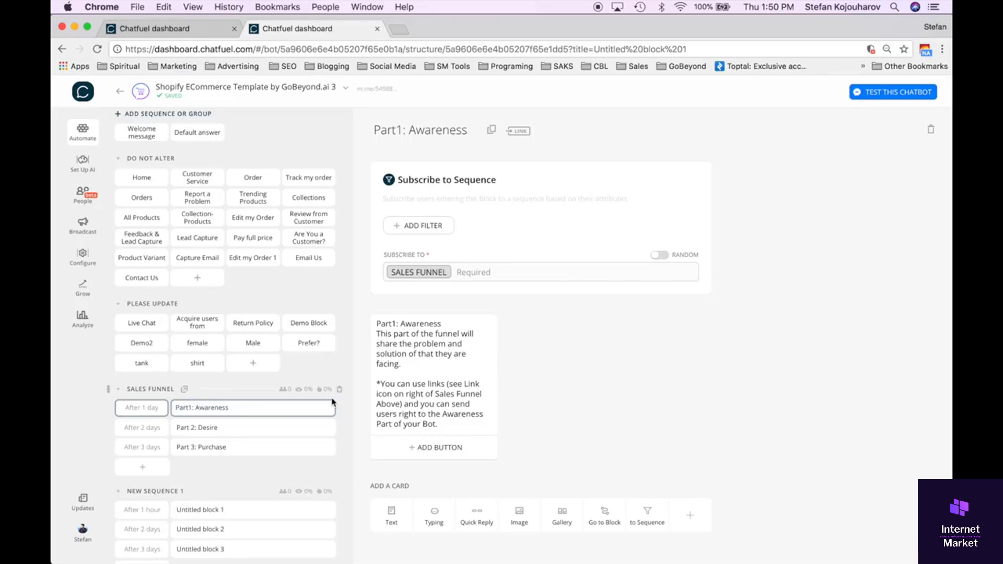
scroll(243, 432, down, 2)
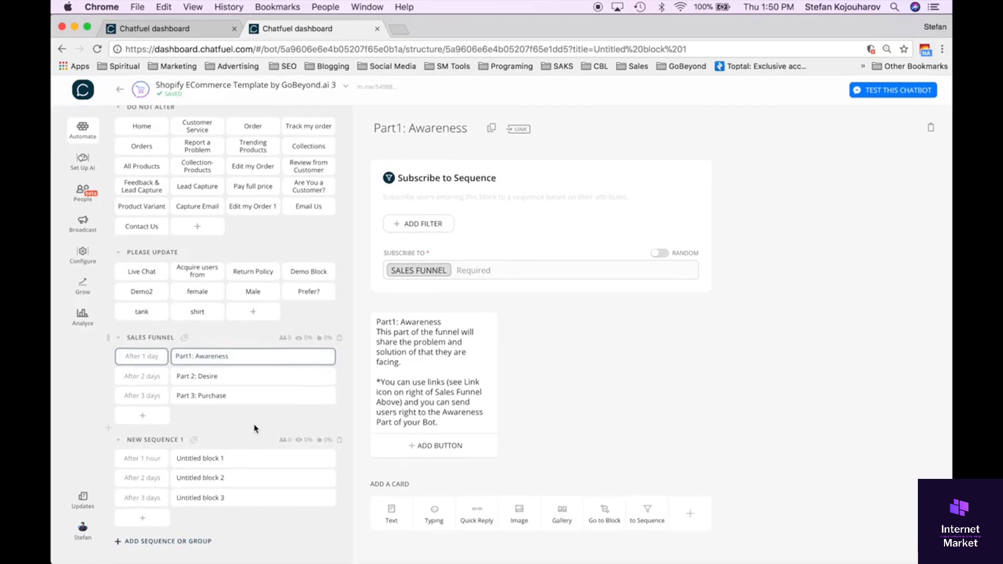
scroll(255, 425, up, 2)
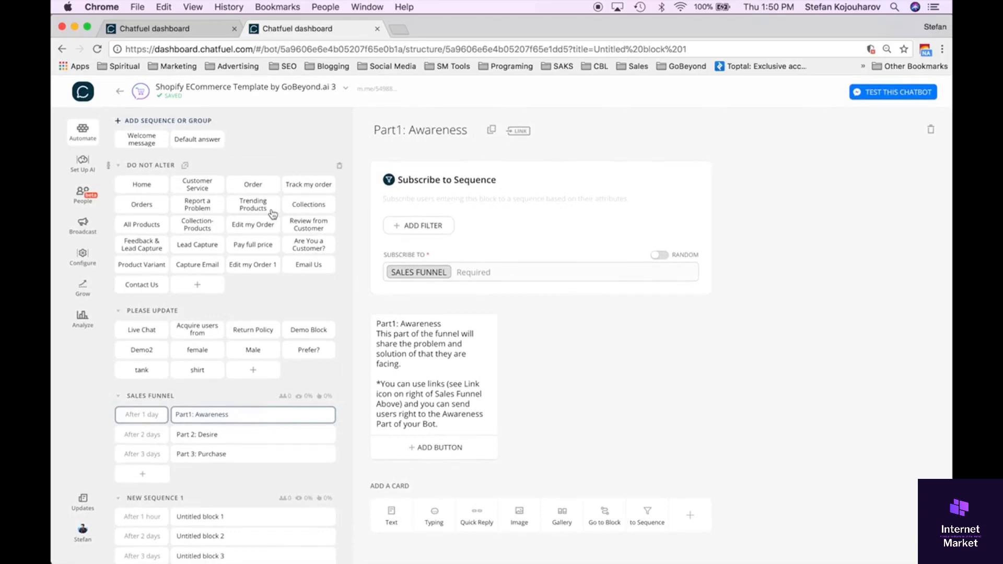
View the bot's AI setup, the Welcome message block, the People section and the Broadcast section in turn.
click(84, 166)
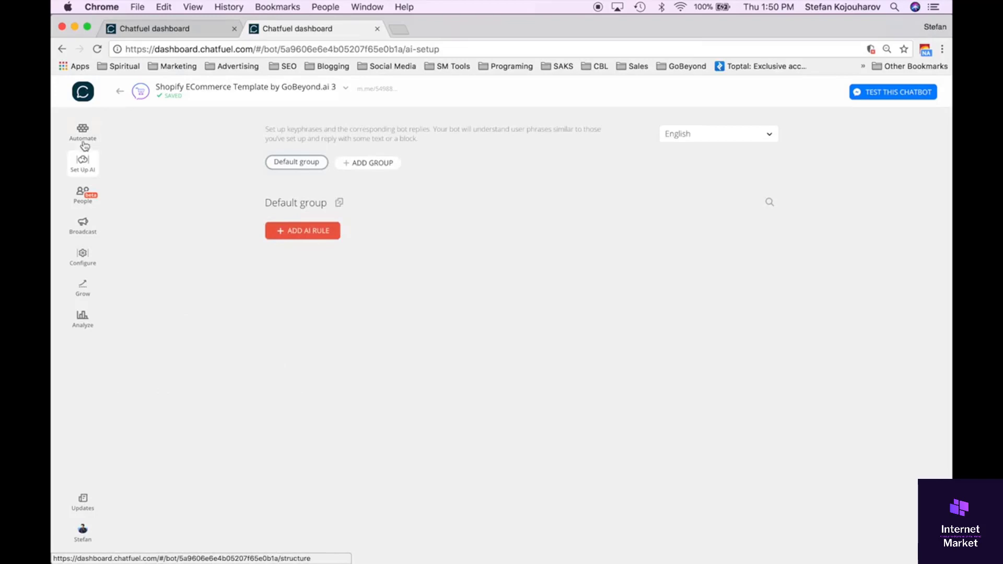
click(84, 142)
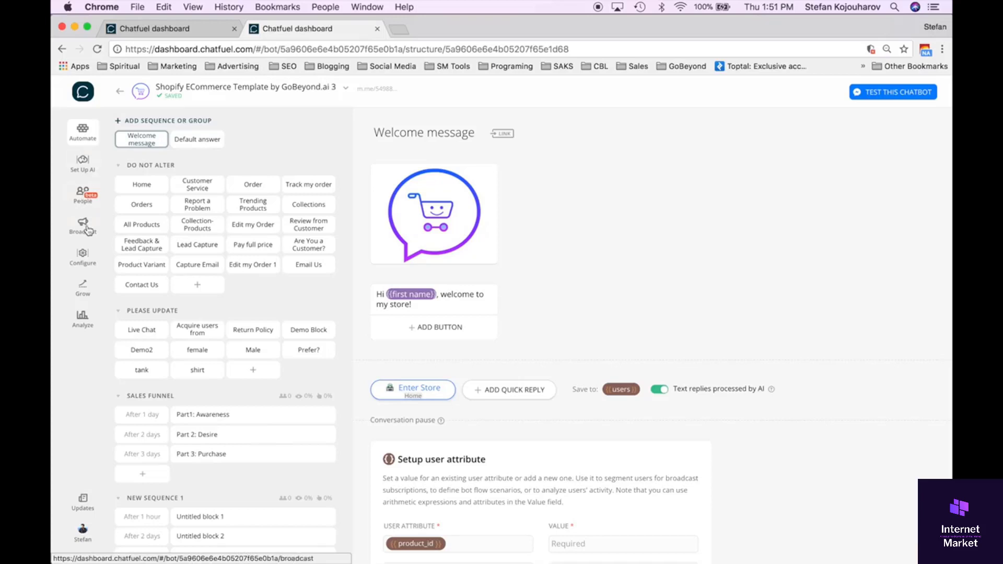
click(85, 200)
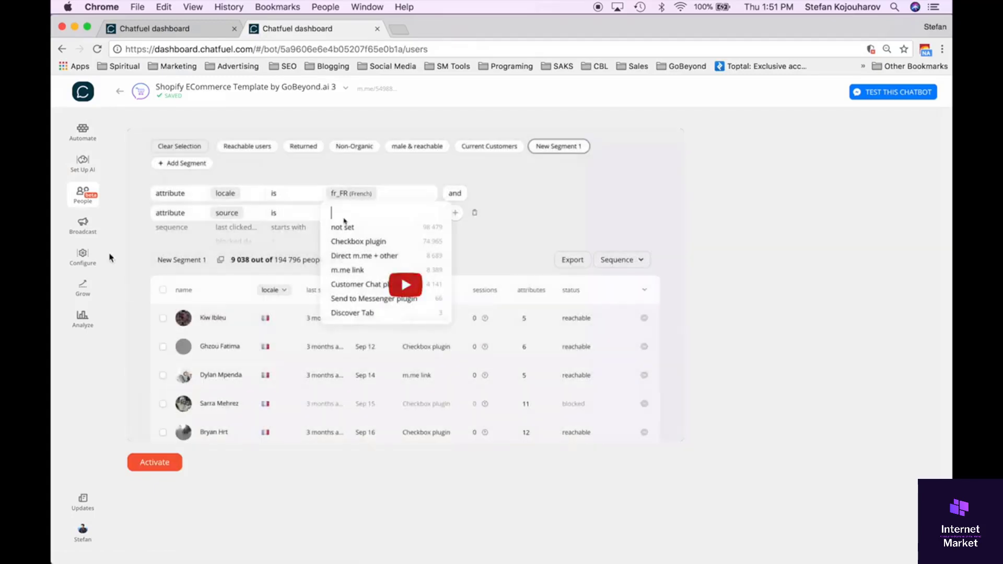
click(82, 224)
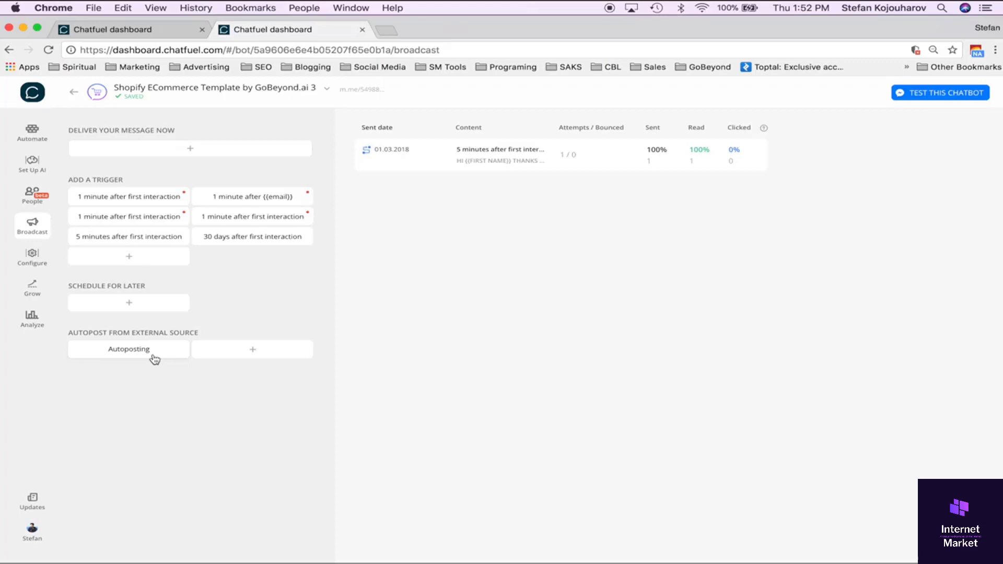
In the bot's configuration, examine the Persistent Menu with its Our Store and Customer Service submenus and the settings below it.
click(33, 257)
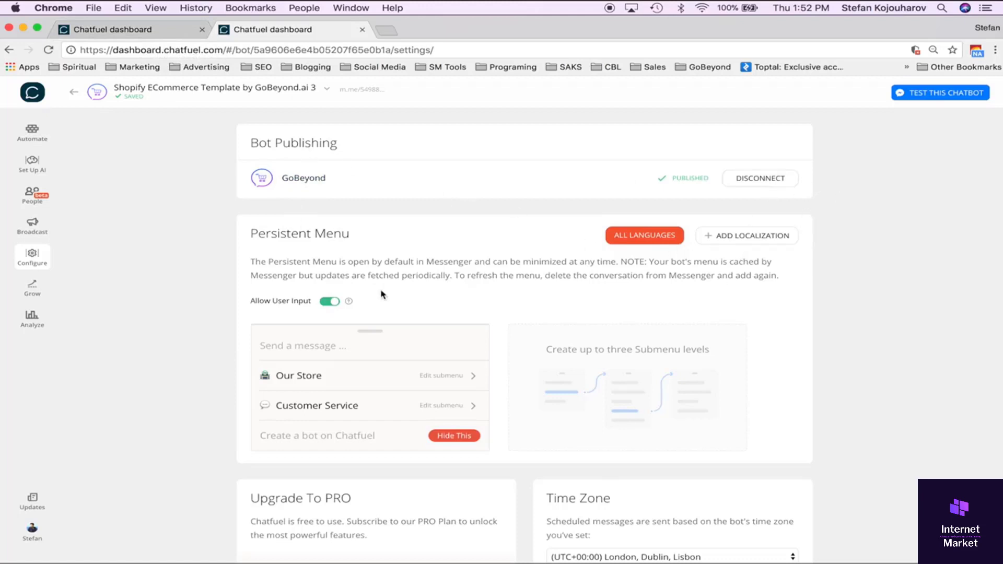
scroll(383, 295, down, 2)
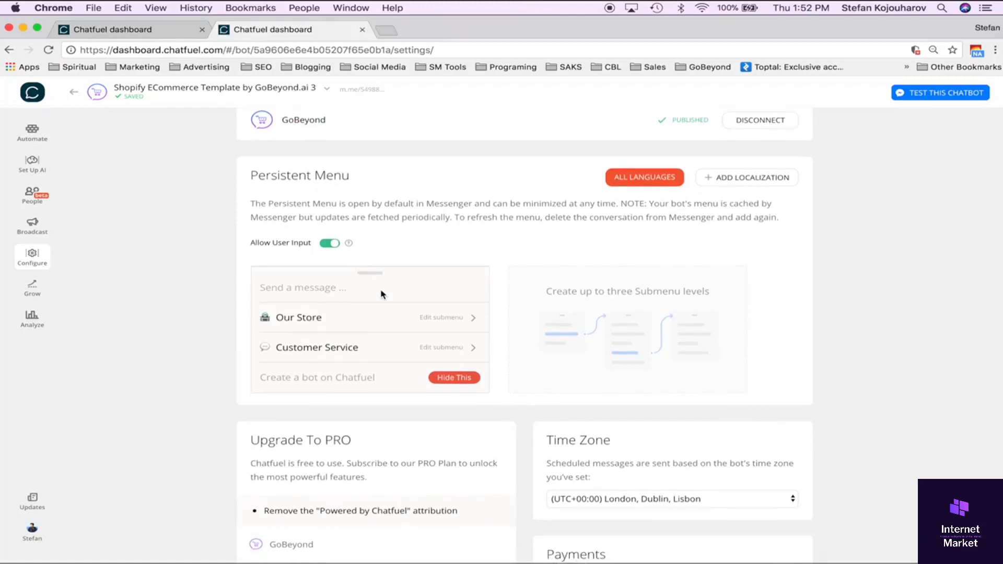
scroll(382, 295, down, 1)
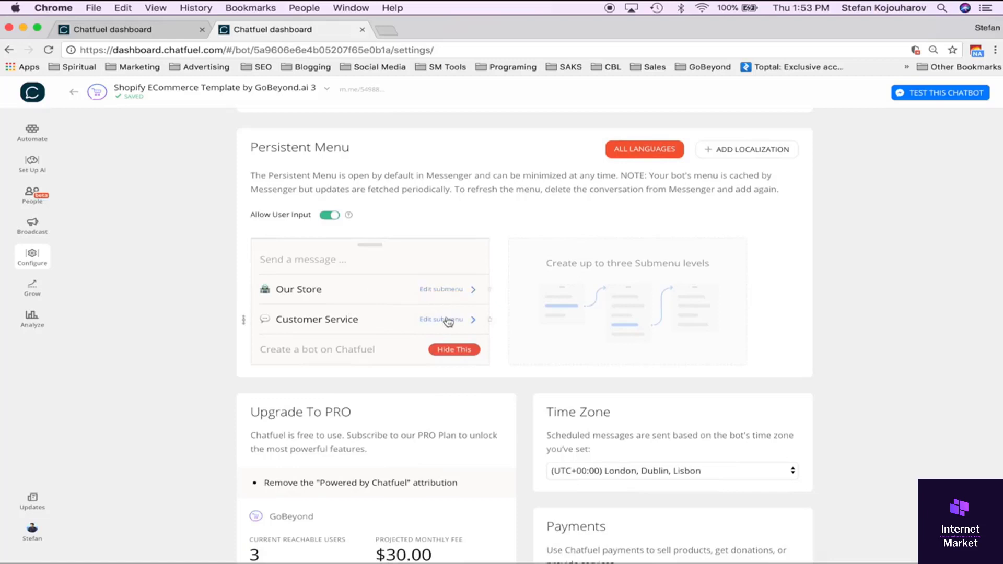
scroll(452, 333, down, 3)
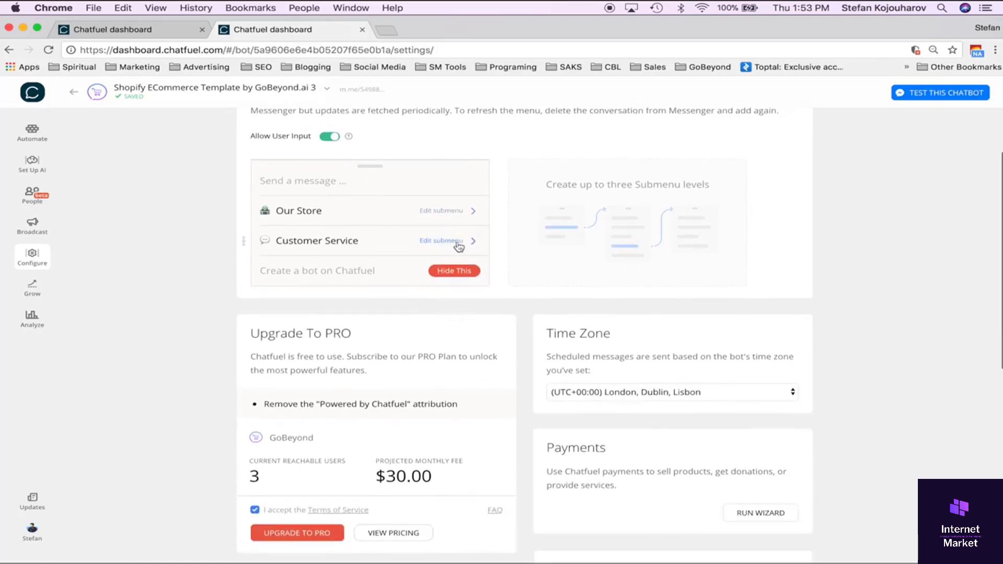
click(459, 209)
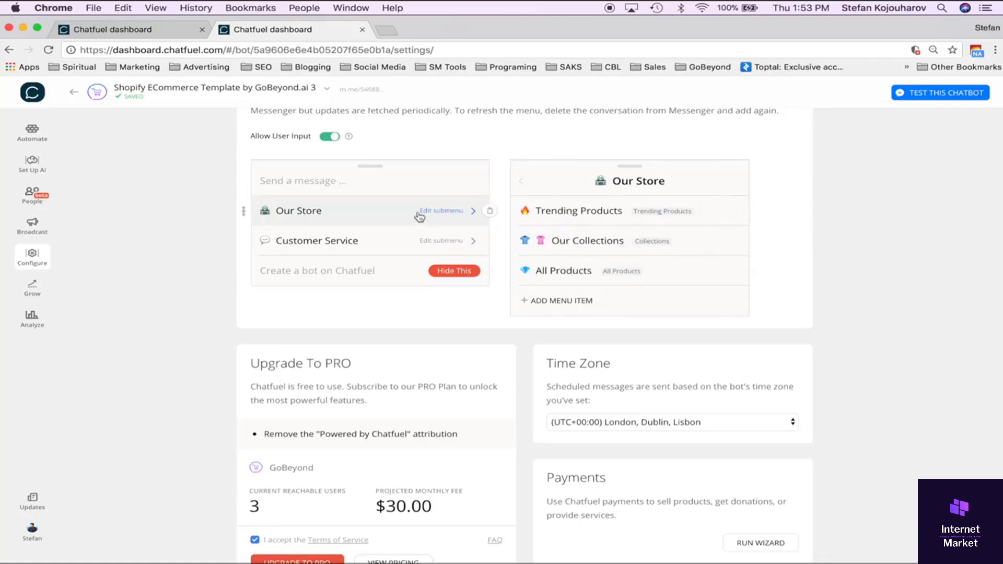
click(410, 240)
click(465, 242)
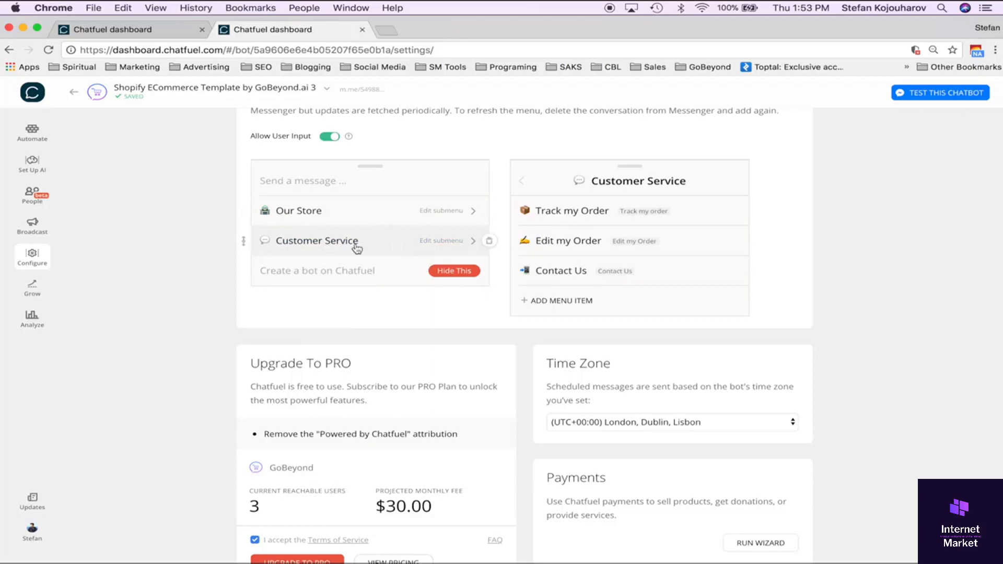
scroll(381, 365, down, 3)
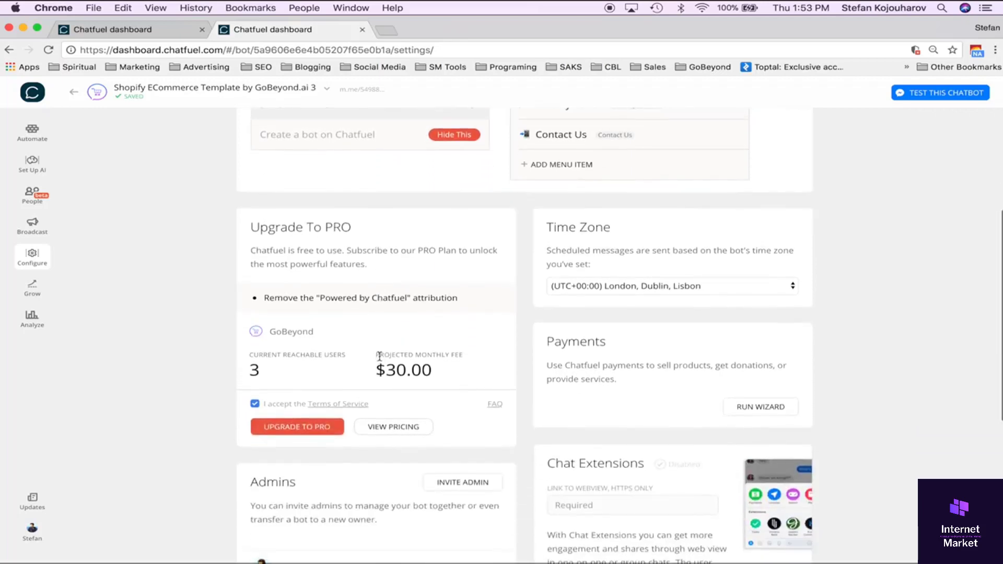
Examine the remaining configuration settings, from Upgrade To PRO through Chat Extensions, Admins, Messenger Extensions URLs and Domain Whitelisting.
scroll(380, 356, down, 6)
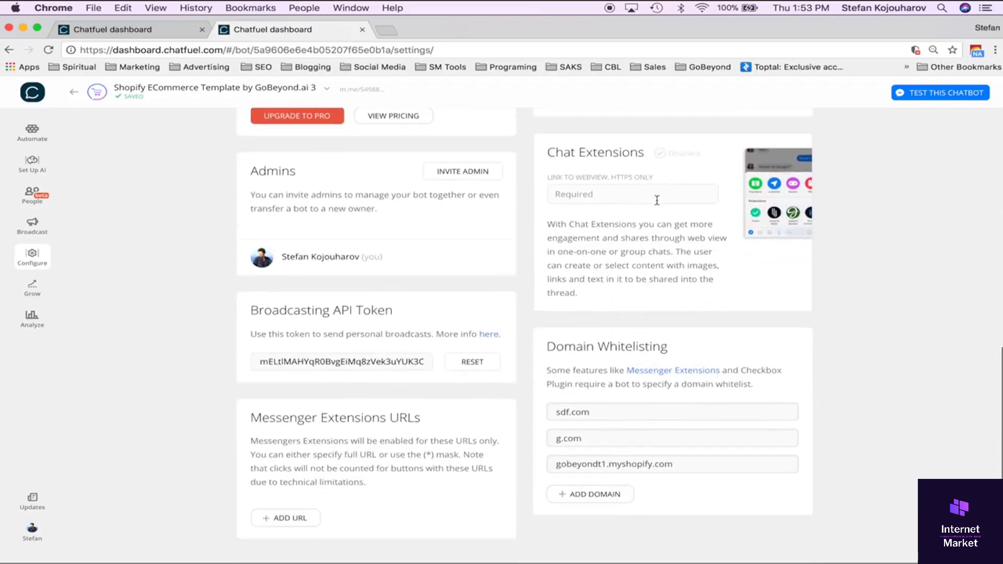
scroll(603, 387, down, 1)
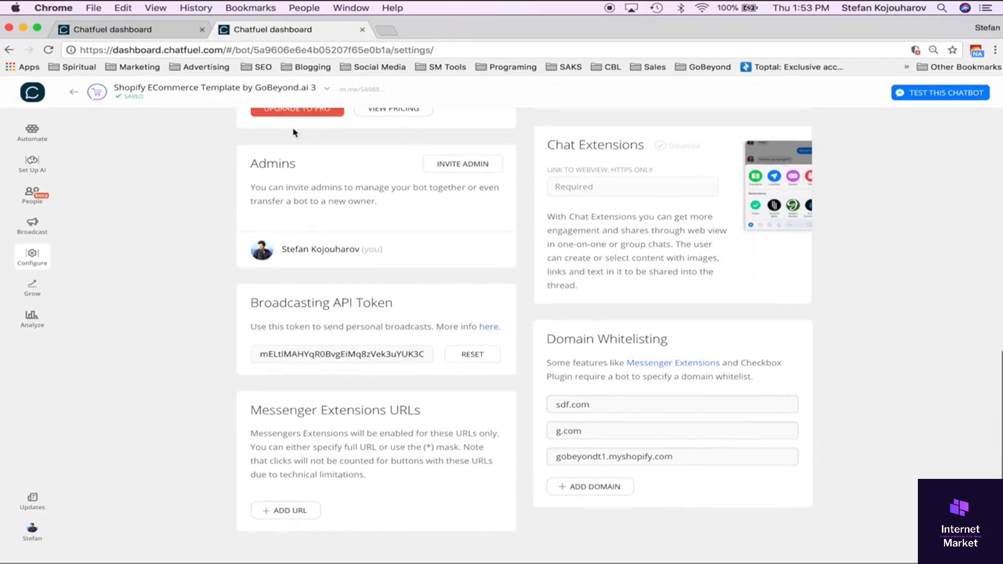
scroll(407, 263, up, 9)
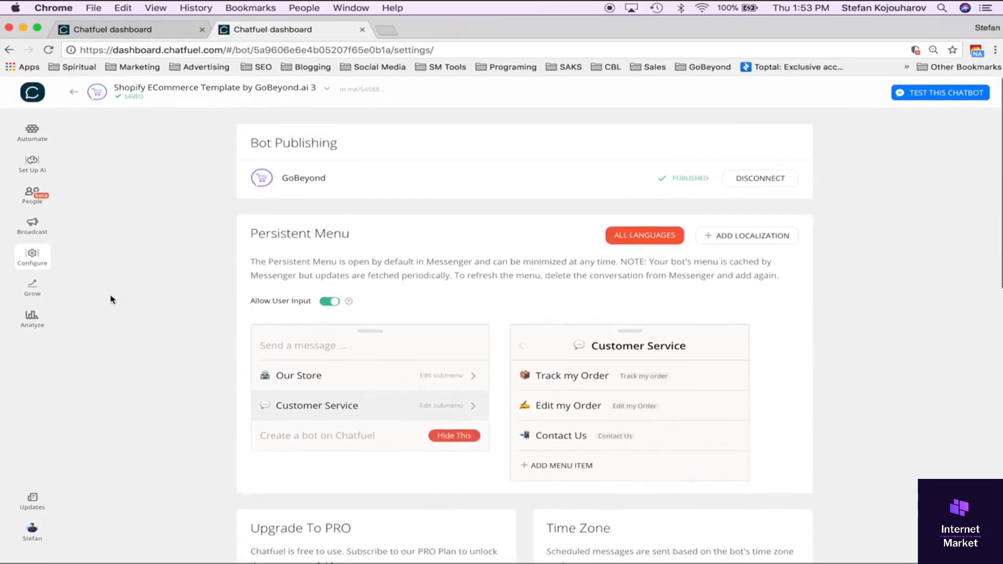
Open the Grow section and look over its growth tools, including the Customer Chat Plugin, Acquire users from comments and Landing Page.
click(33, 293)
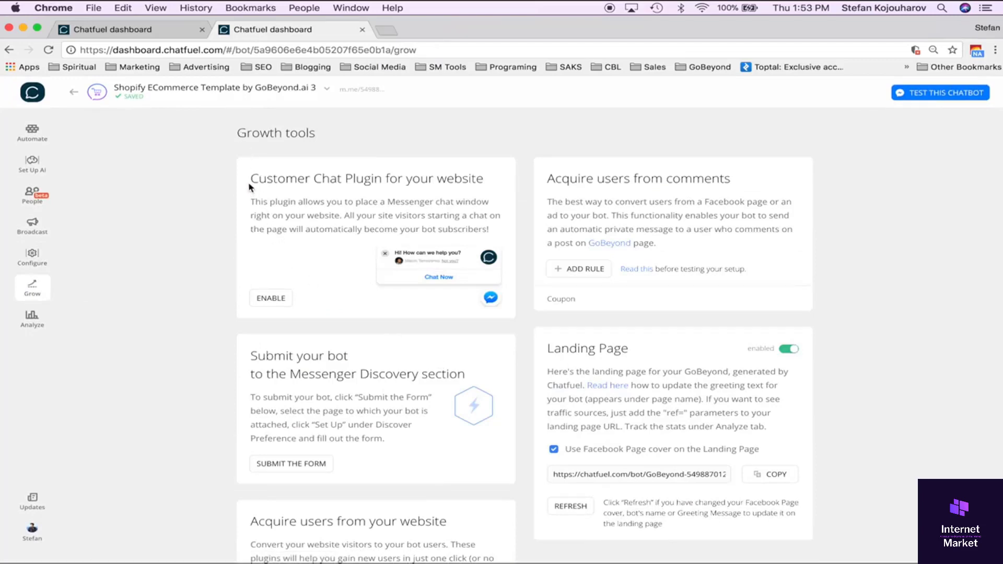
drag(249, 187, 423, 194)
click(298, 257)
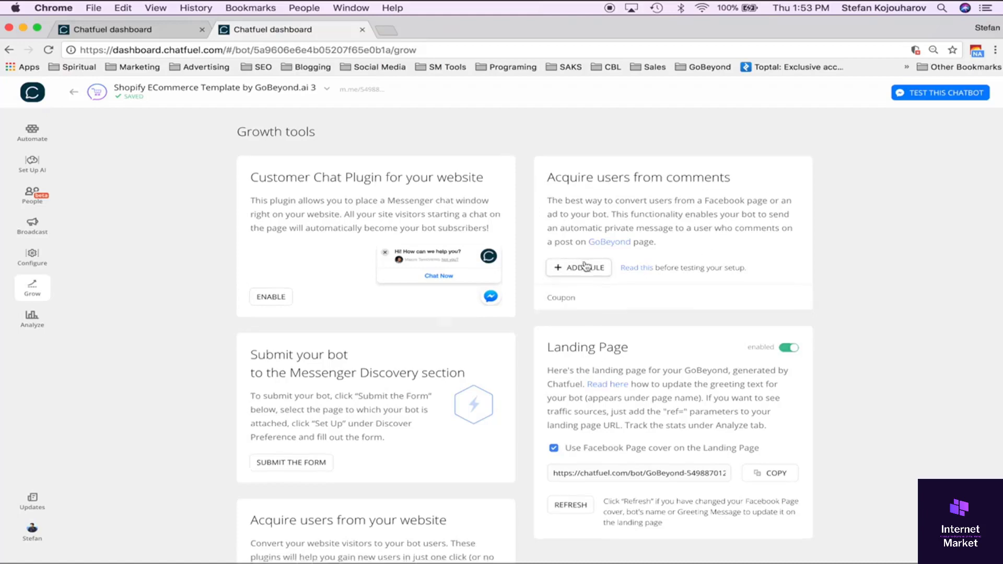
scroll(583, 264, down, 8)
scroll(584, 260, up, 8)
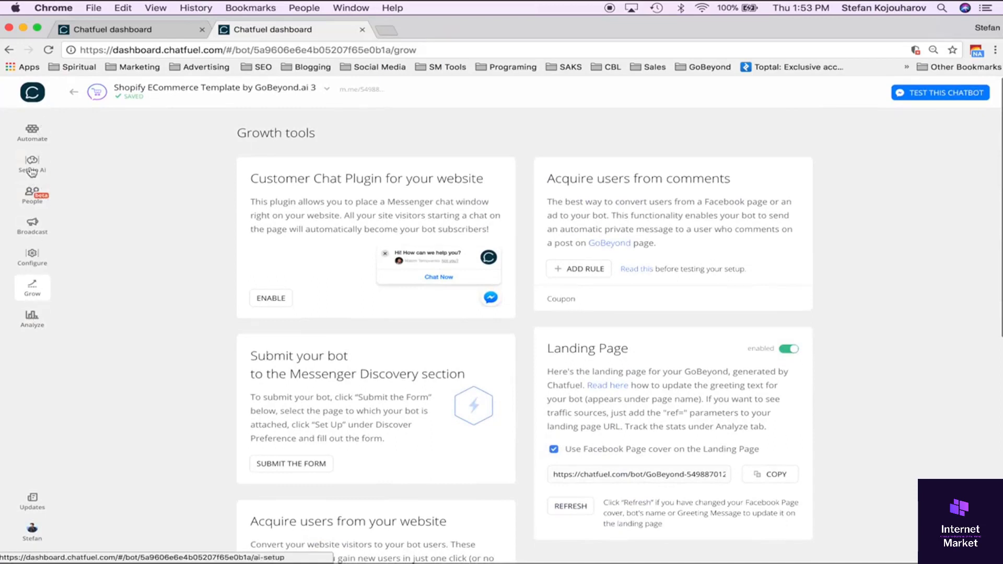
Return to the Automate section and look over the block groups, the Sales Funnel and New sequence 1.
click(34, 137)
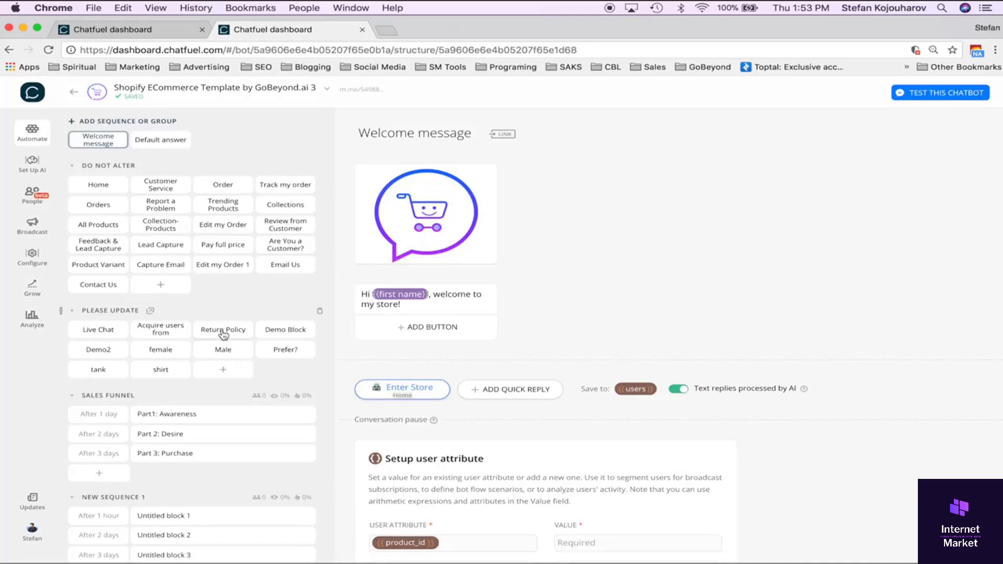
scroll(246, 391, down, 3)
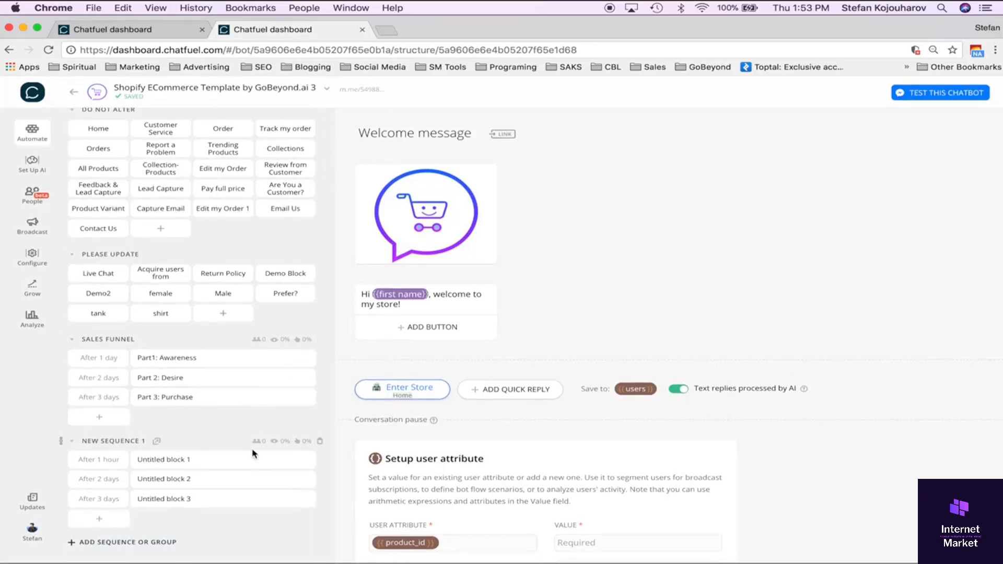
scroll(253, 453, up, 3)
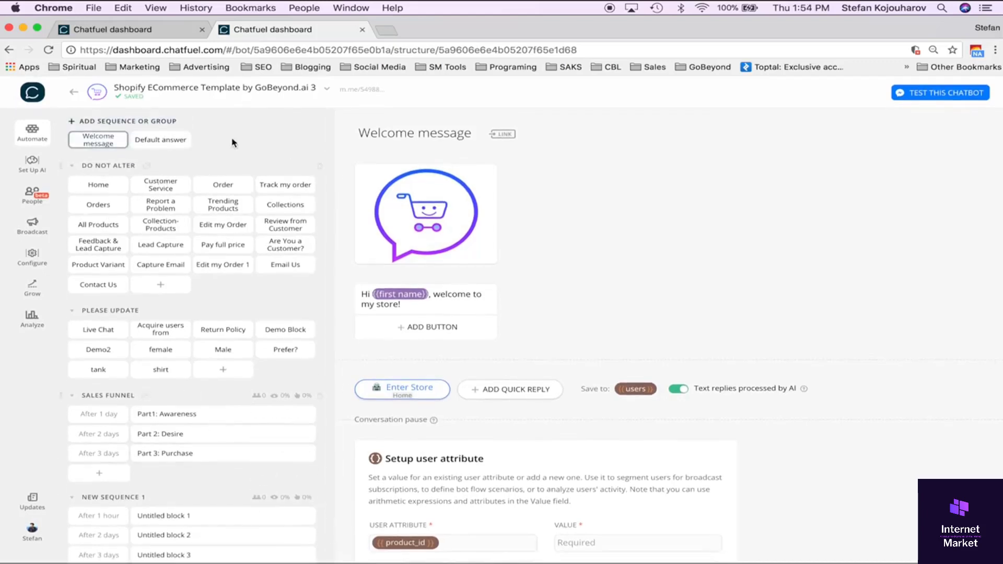
Browse the available plugins and add another Subscribe to Sequence card at the end of the Welcome message block.
scroll(453, 448, down, 8)
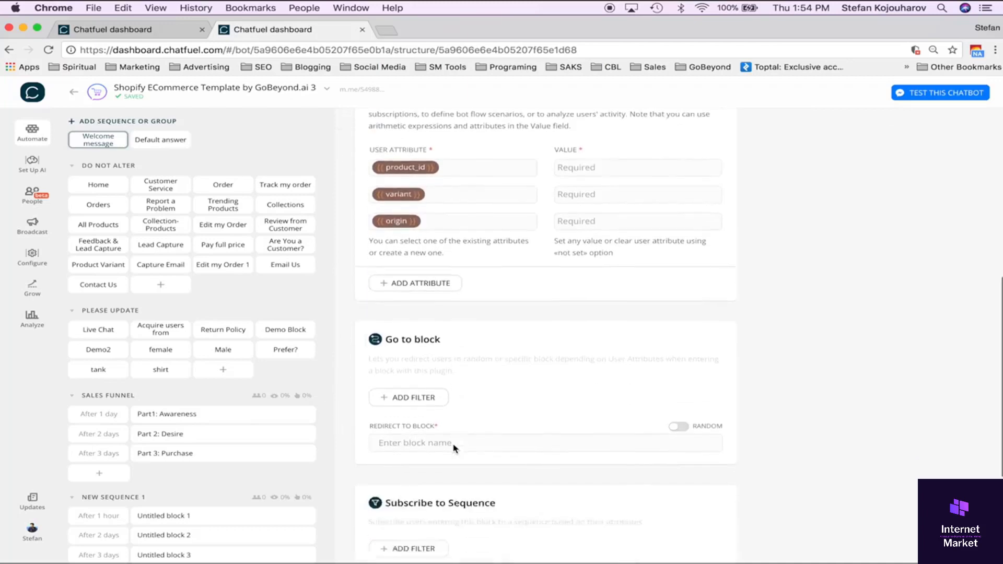
scroll(525, 453, down, 4)
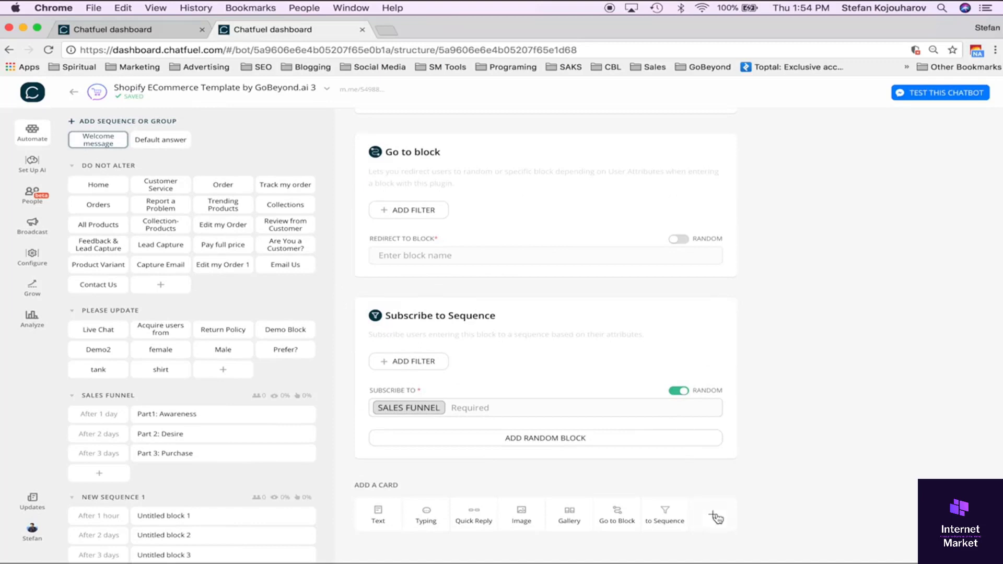
click(714, 511)
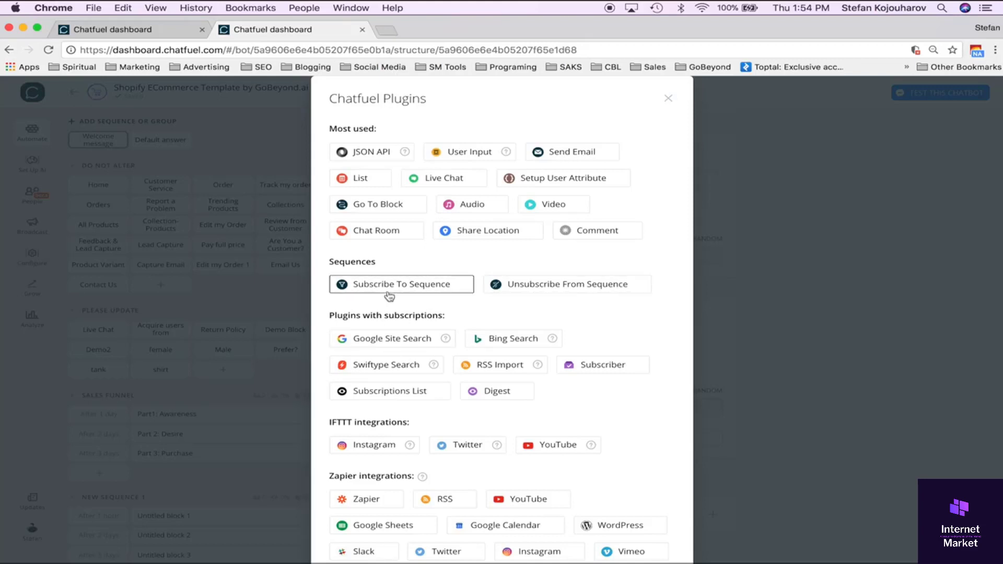
scroll(413, 340, down, 1)
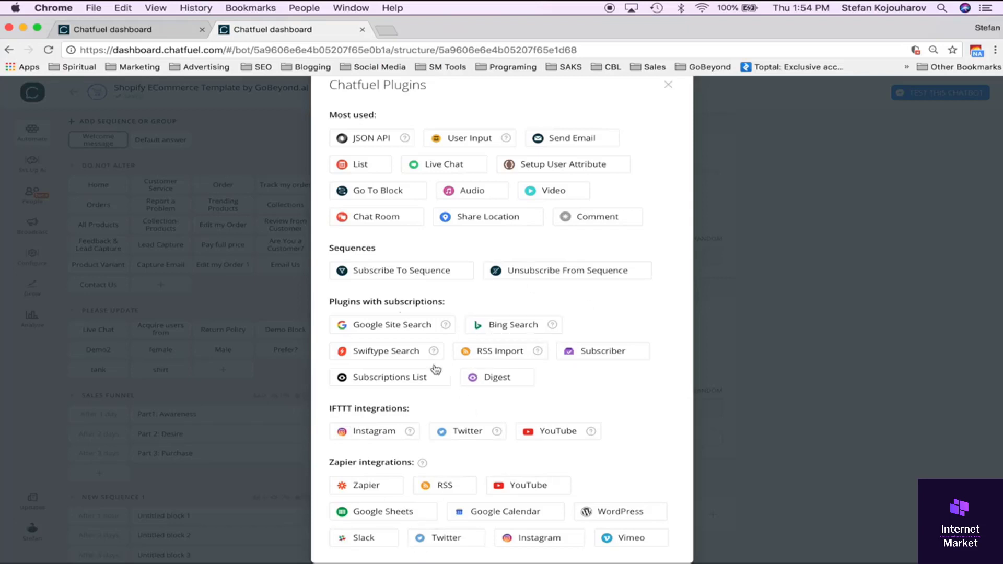
scroll(418, 173, up, 1)
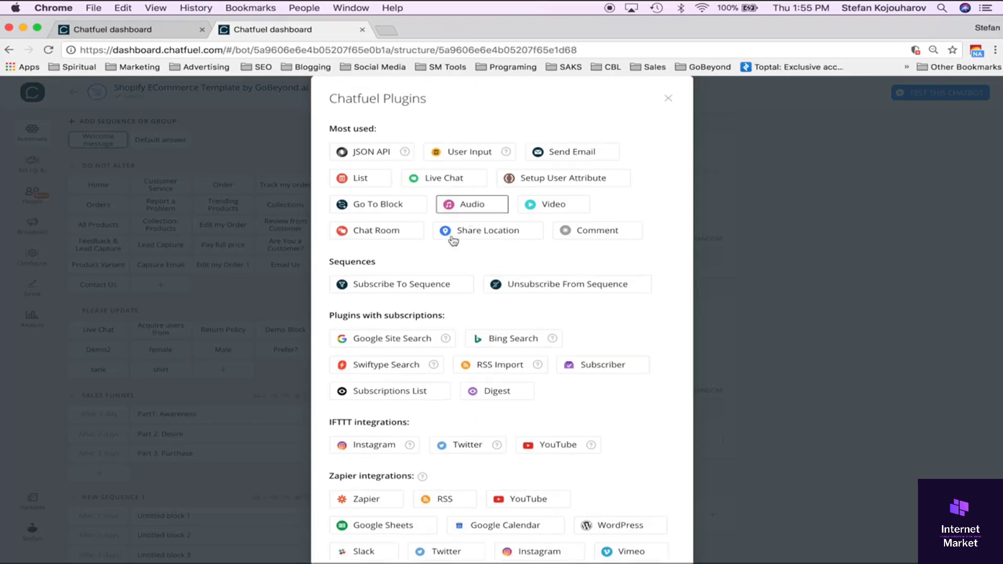
click(394, 287)
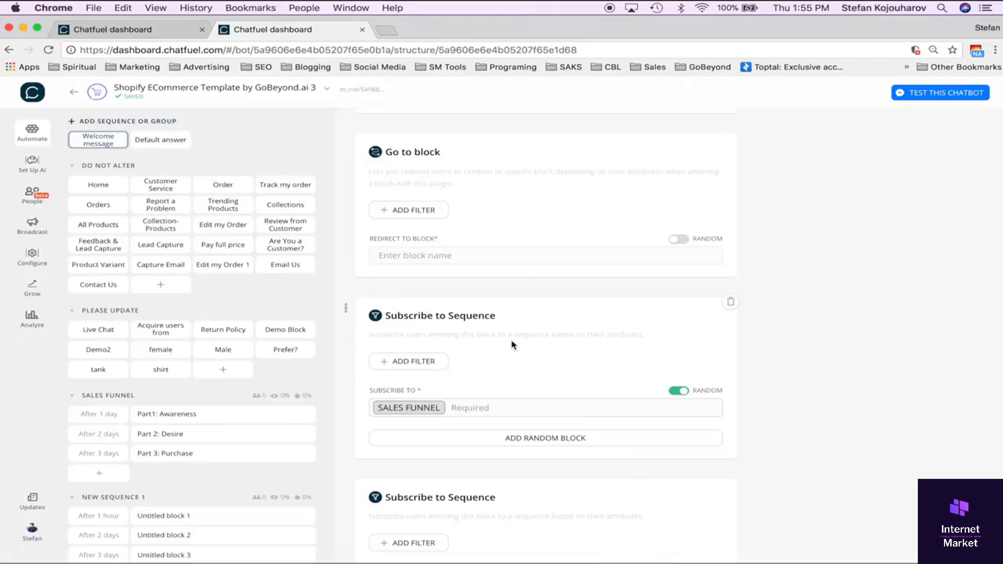
Filter the Welcome message's Sales Funnel subscription card so the attribute gender is male.
scroll(519, 381, down, 3)
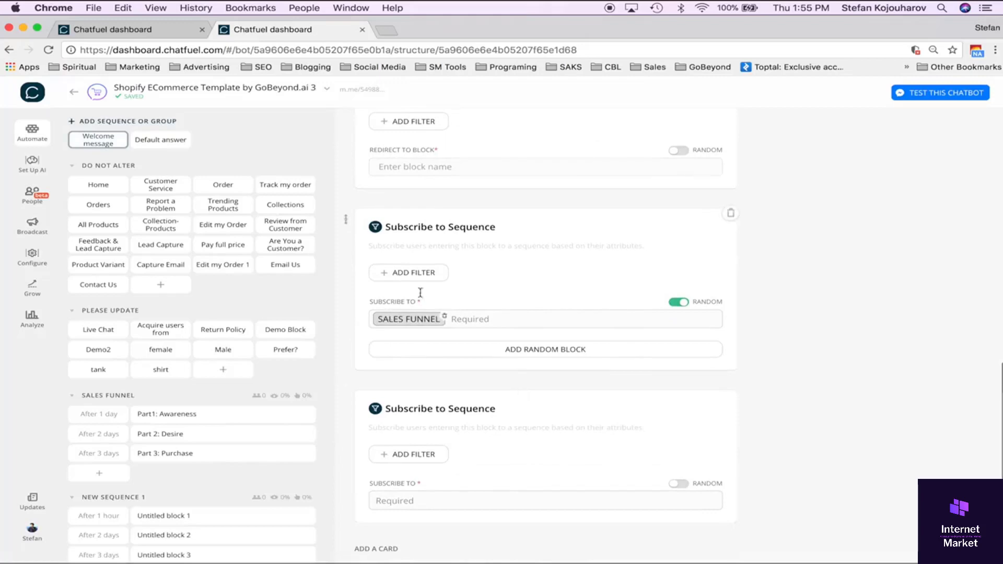
click(426, 275)
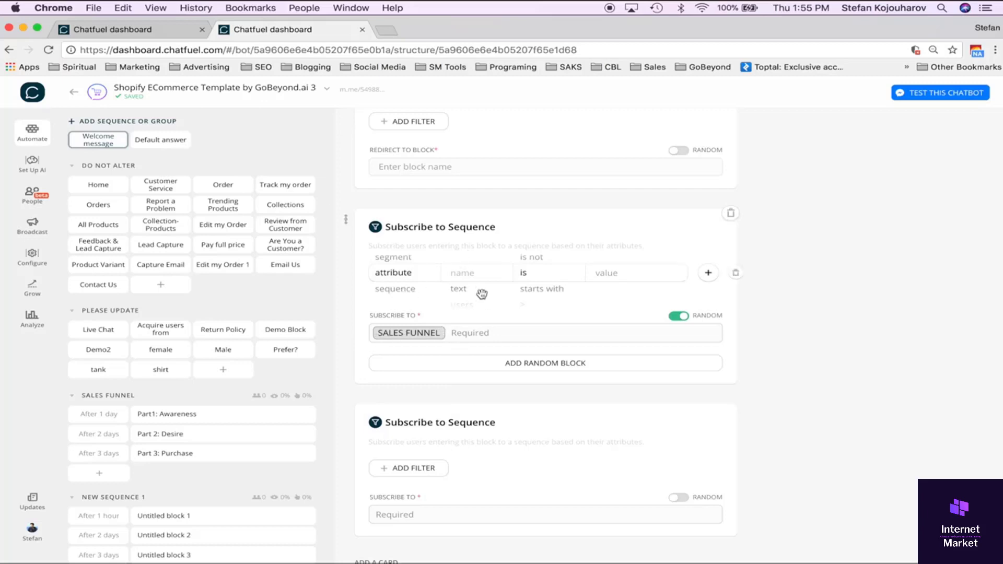
click(481, 275)
scroll(495, 354, down, 2)
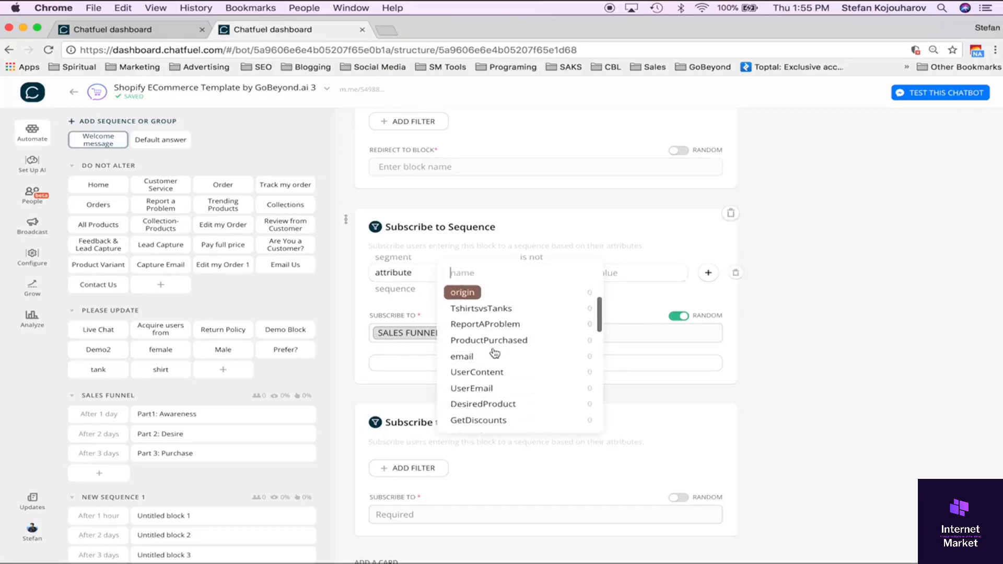
scroll(499, 366, down, 5)
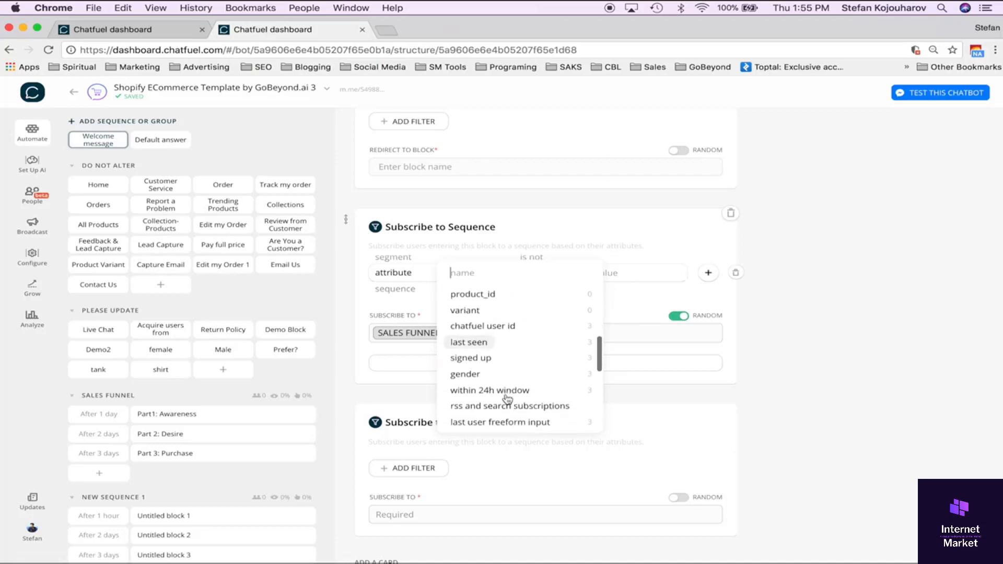
click(502, 374)
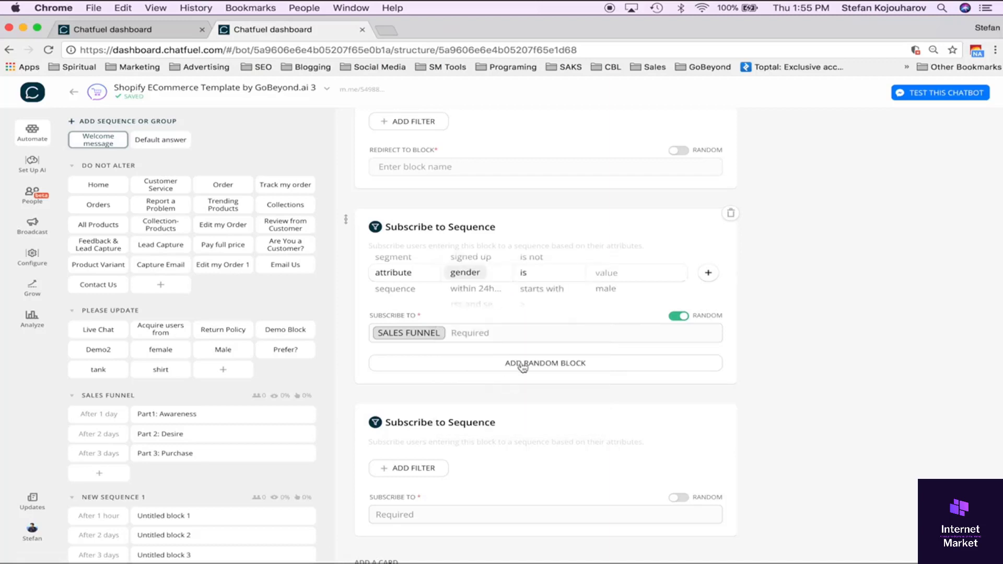
click(618, 288)
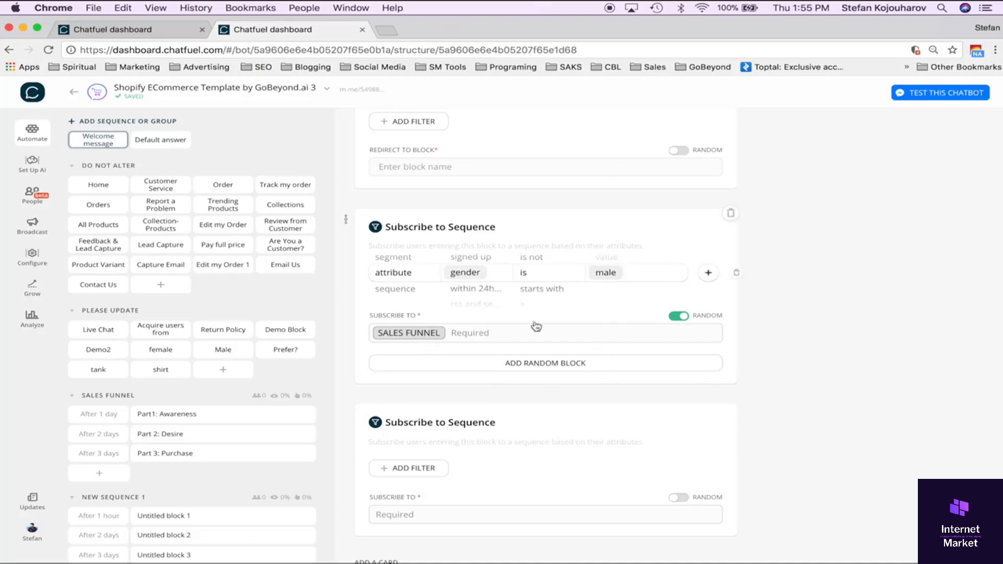
Add a second random option to the Sales Funnel subscription card and set it to New sequence 1.
click(537, 369)
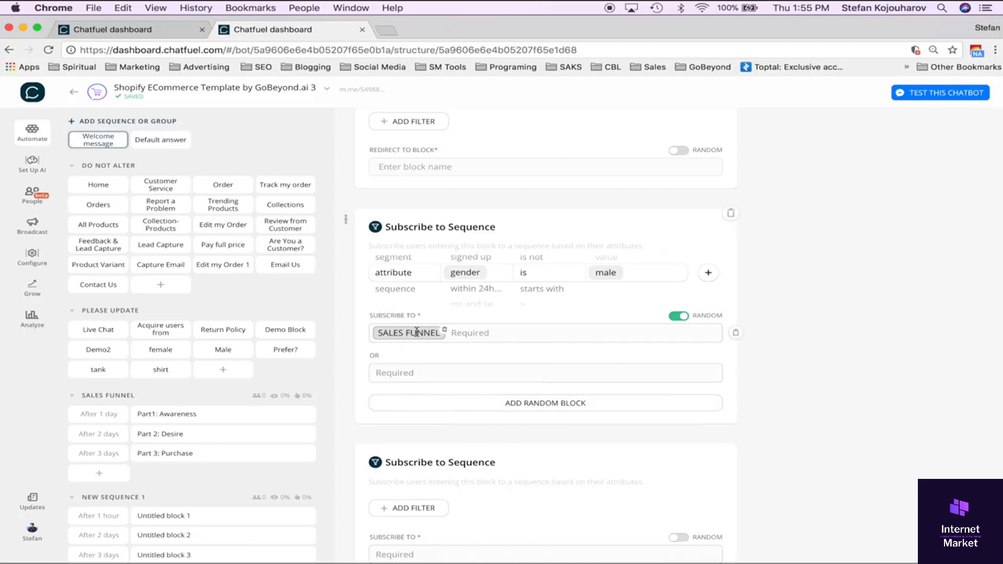
click(409, 373)
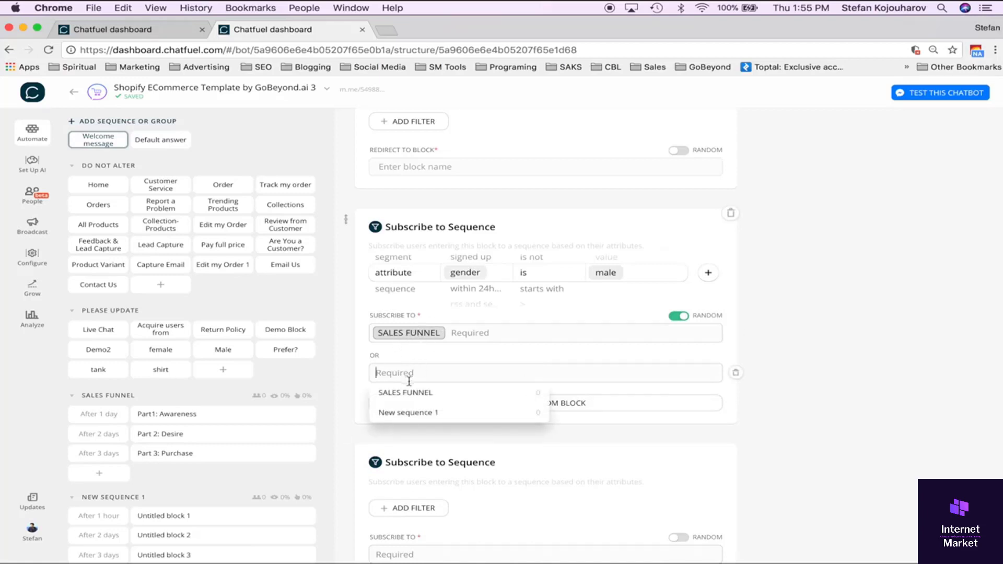
click(410, 412)
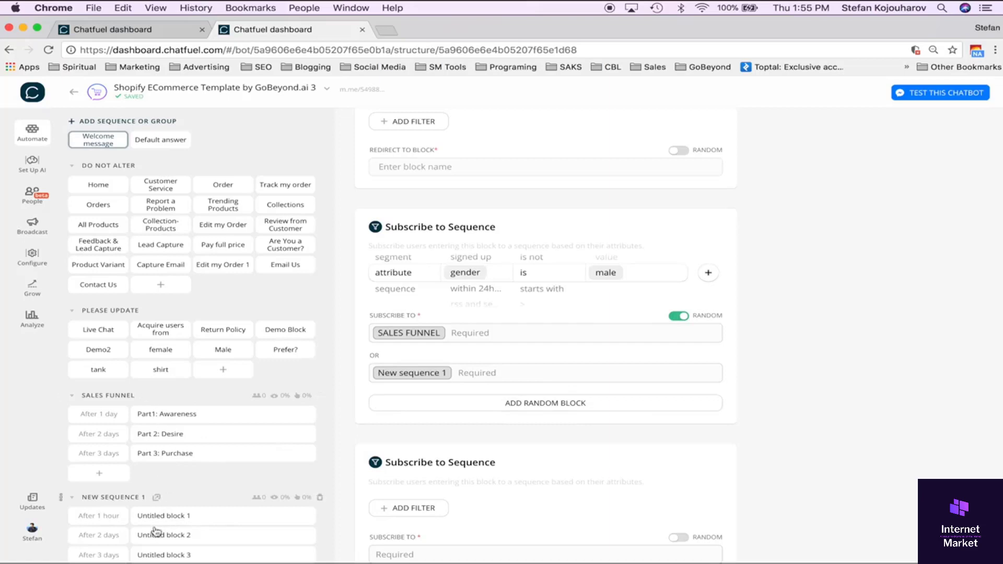
Review the blocks of New sequence 1 and the attributes available for the subscription filter.
scroll(187, 498, down, 2)
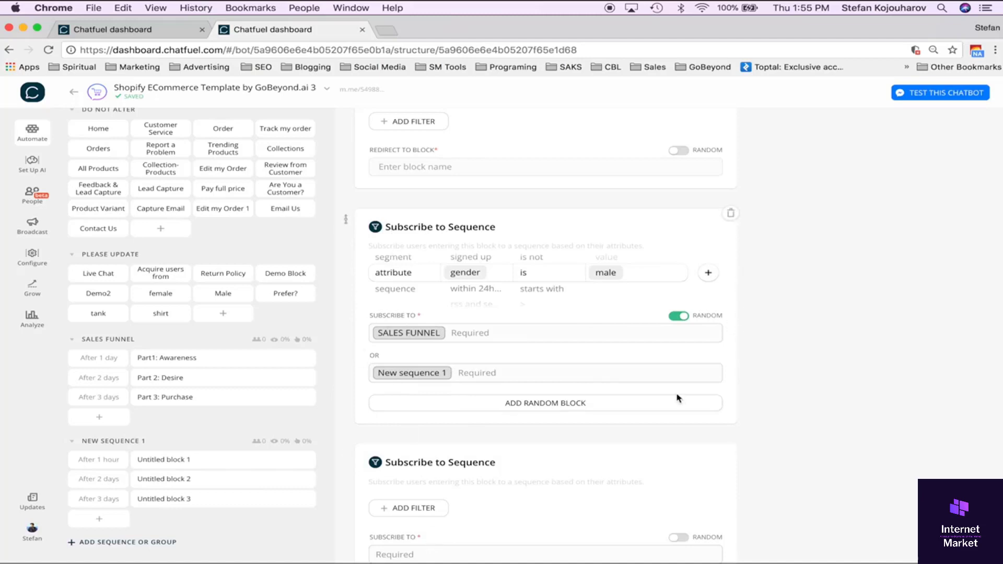
click(483, 272)
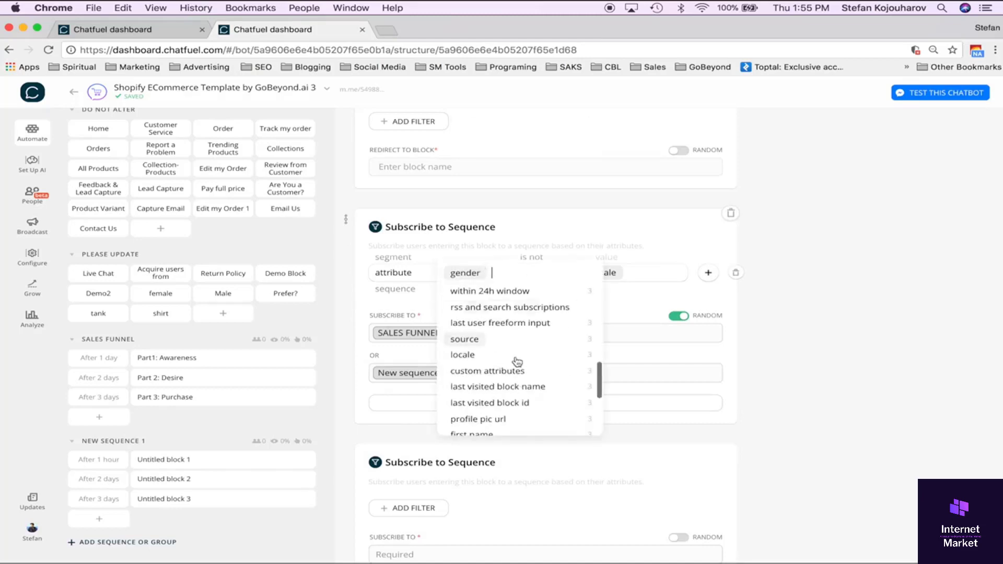
scroll(517, 361, down, 3)
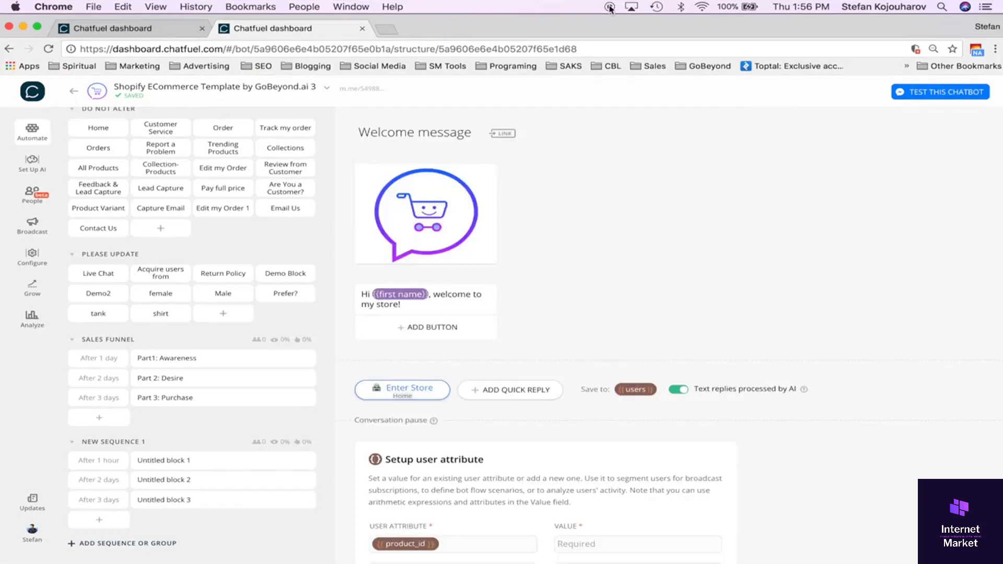